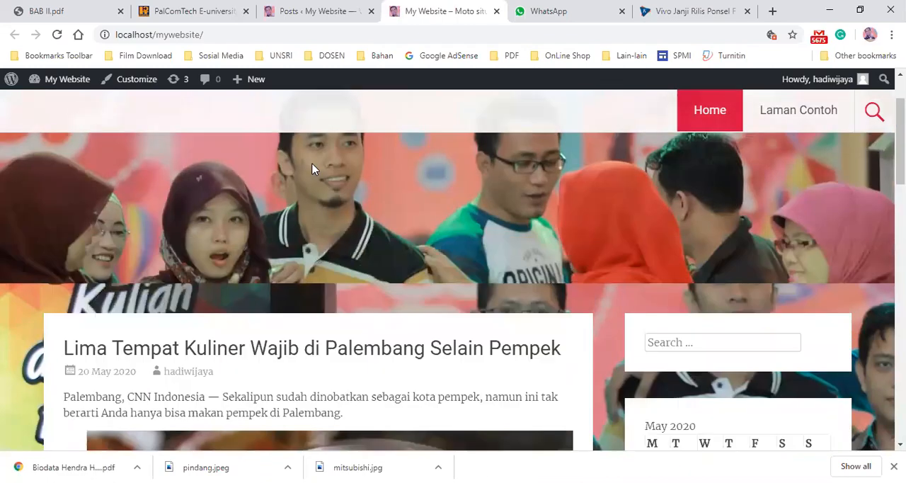
- Scroll through the website's home page to review its posts and sidebar widgets
scroll(314, 168, "down", 10)
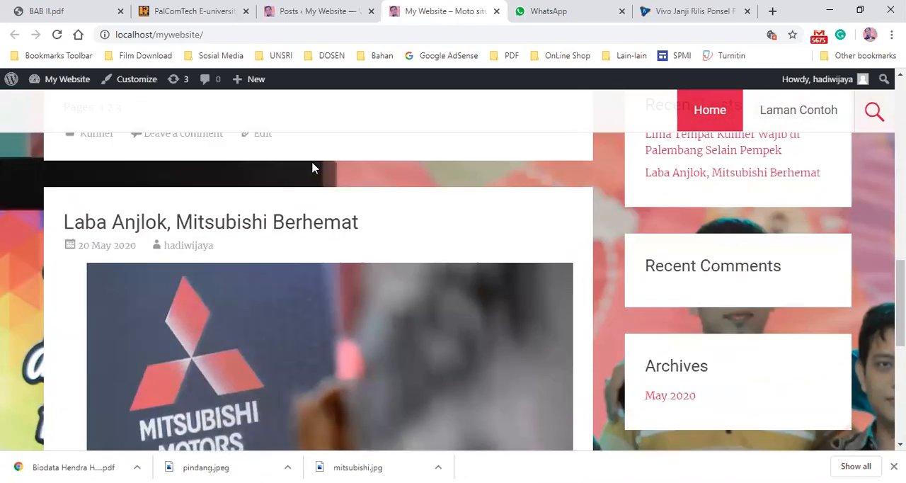
scroll(314, 169, "down", 6)
scroll(128, 208, "up", 10)
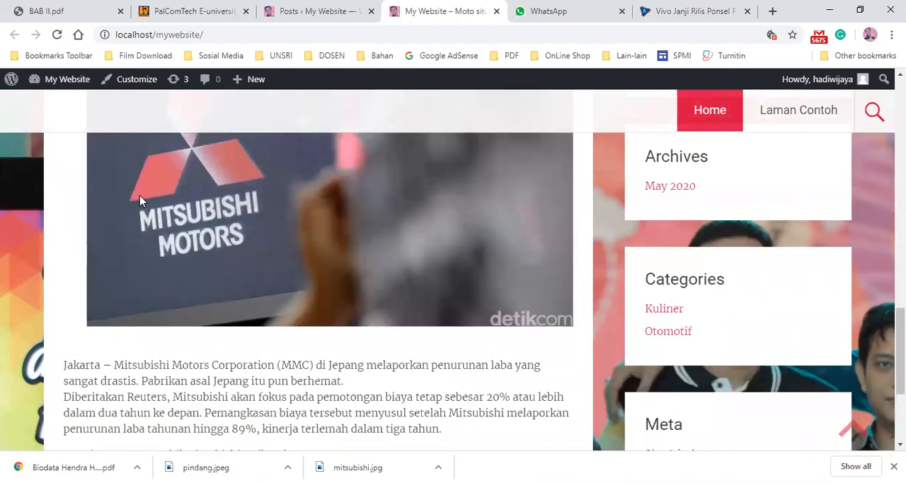
scroll(149, 195, "up", 5)
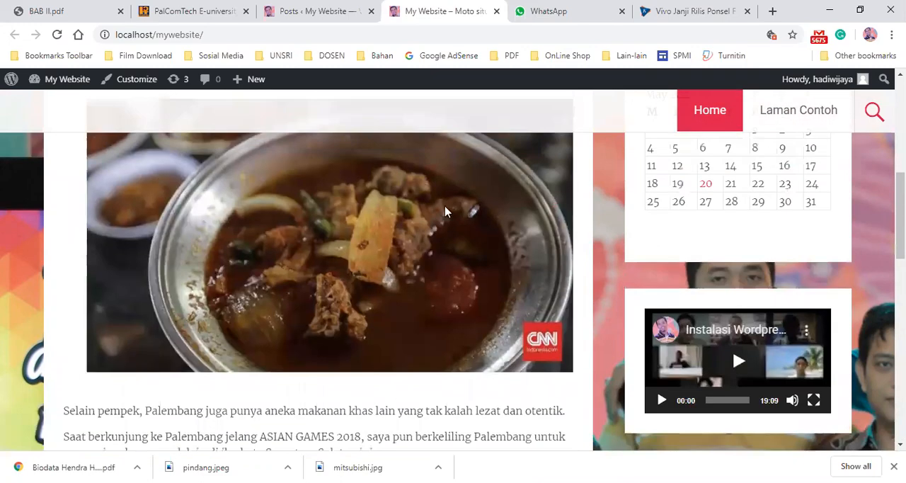
scroll(445, 211, "up", 5)
scroll(427, 262, "down", 5)
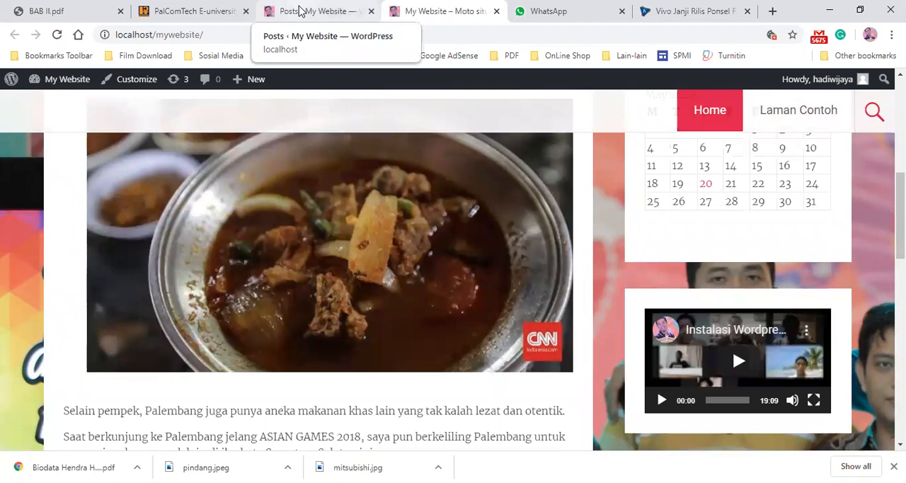
- Switch to the WordPress admin tab and open the All Posts list
left_click(300, 9)
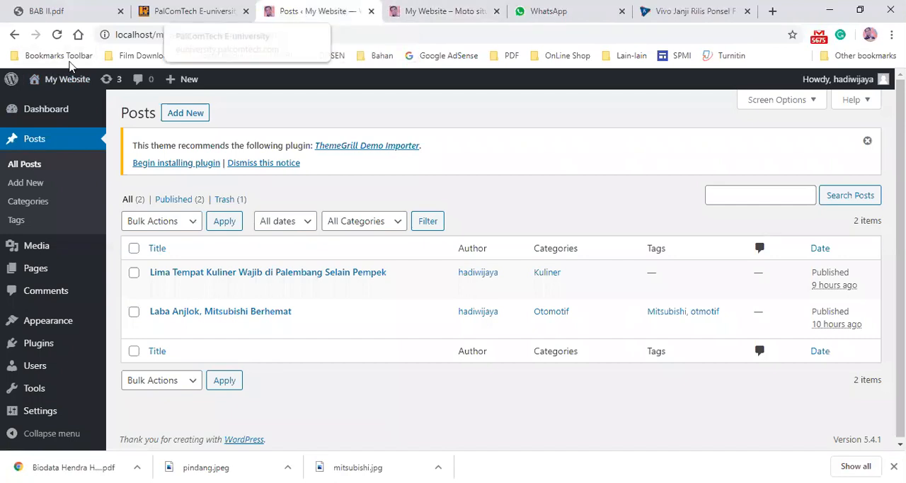
left_click(48, 140)
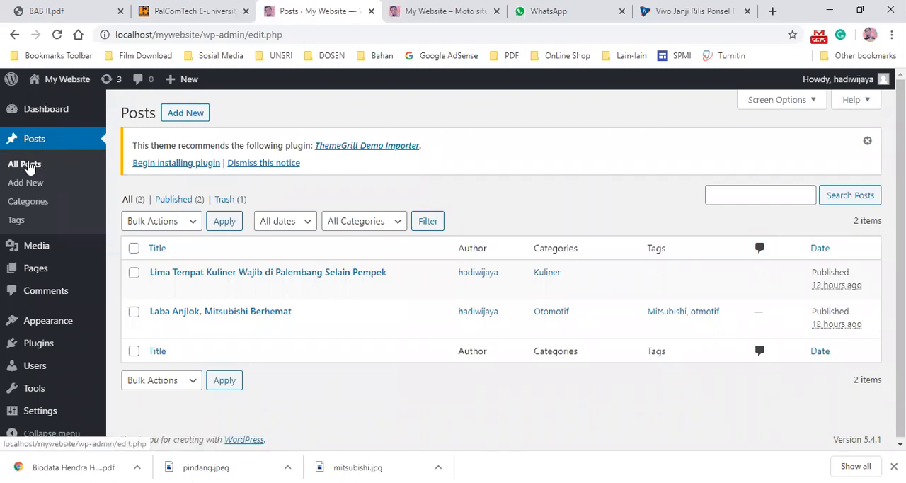
left_click(28, 167)
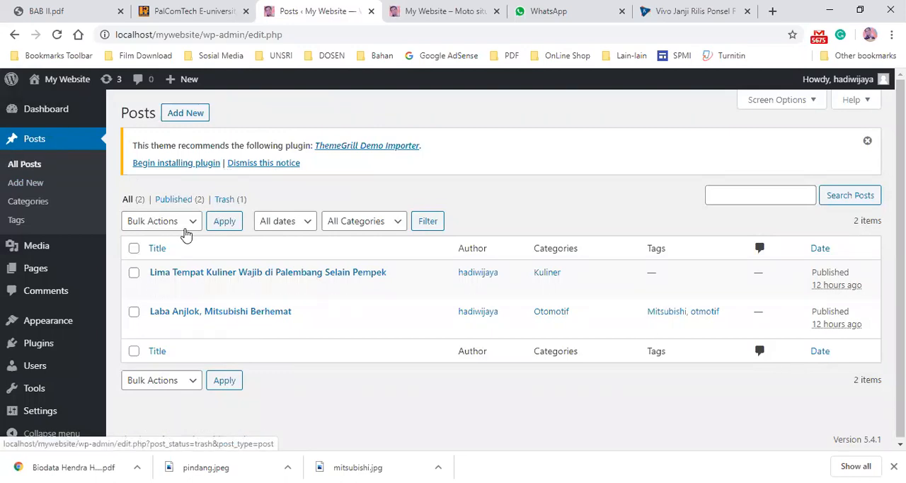
- Open the post Categories page, view the Tags page, and return to Categories
left_click(42, 201)
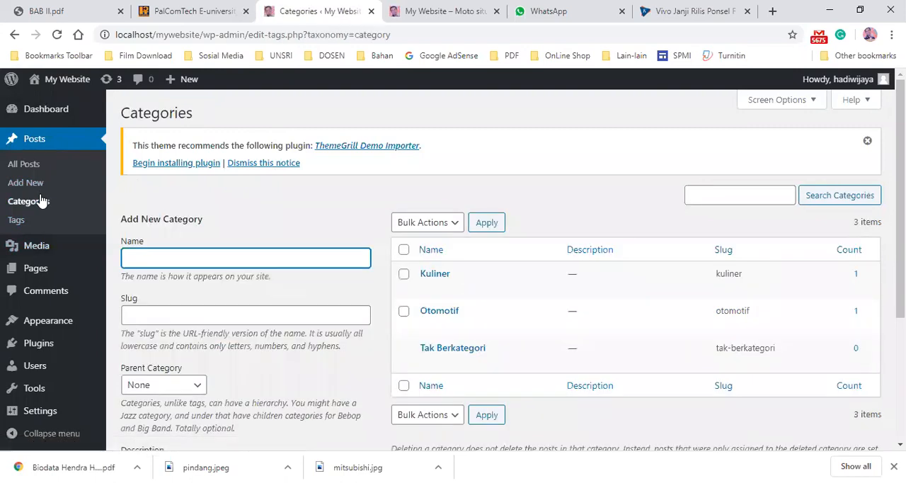
left_click(33, 223)
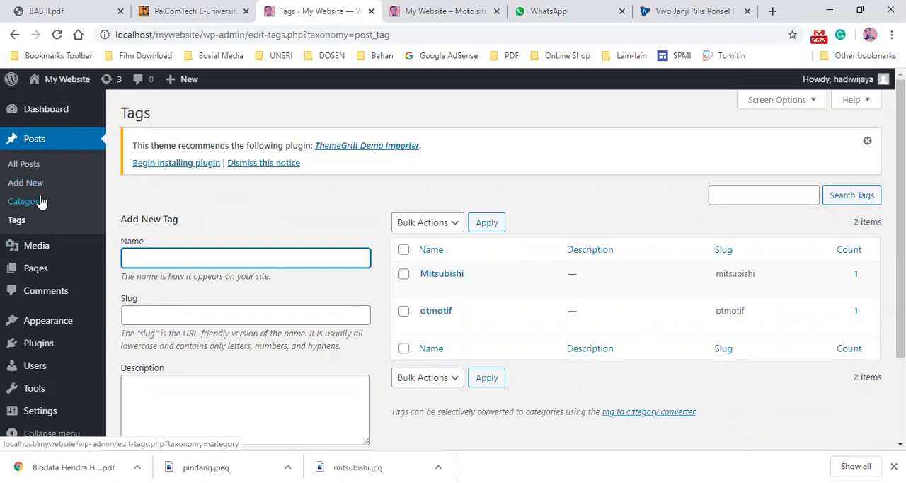
left_click(40, 202)
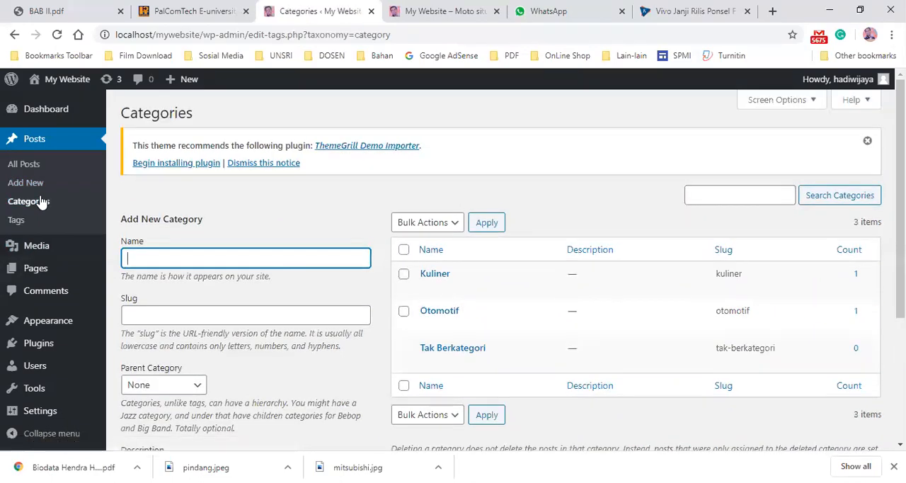
left_click(40, 202)
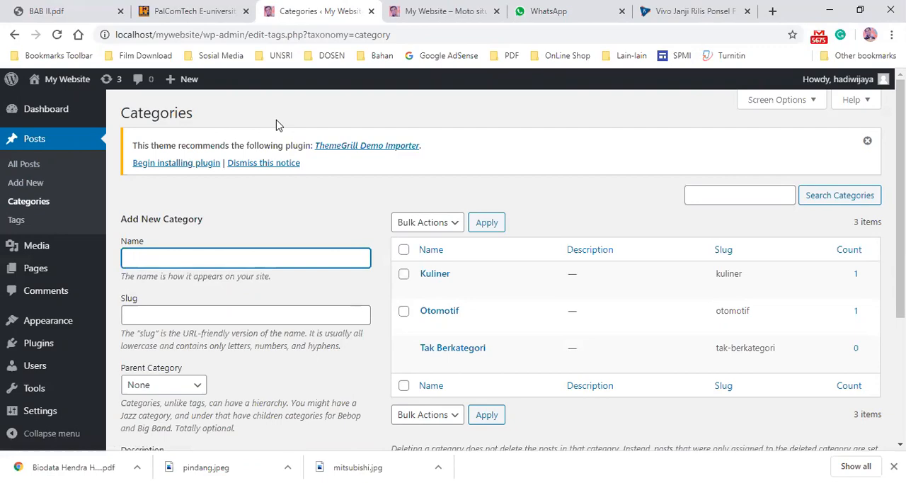
- Return to the website and open the Otomotif category archive from the sidebar Categories widget
left_click(450, 11)
scroll(830, 155, "up", 5)
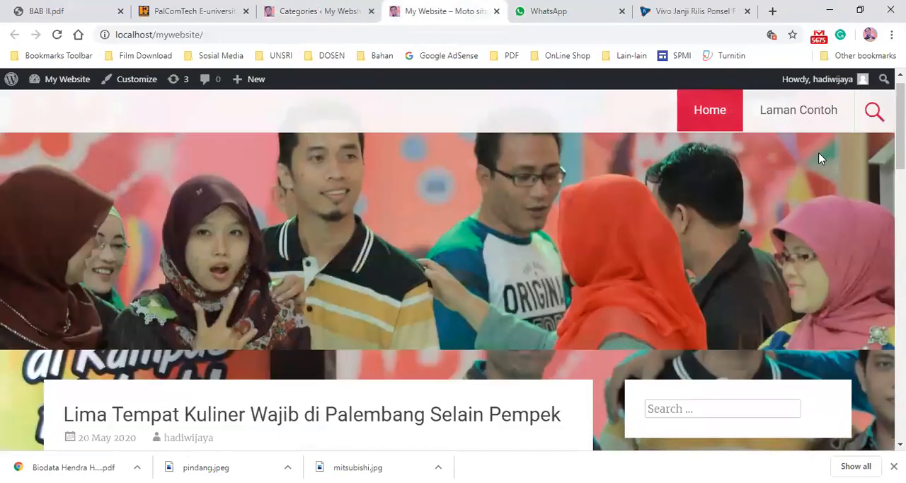
scroll(819, 157, "down", 9)
scroll(815, 173, "down", 8)
scroll(787, 199, "up", 4)
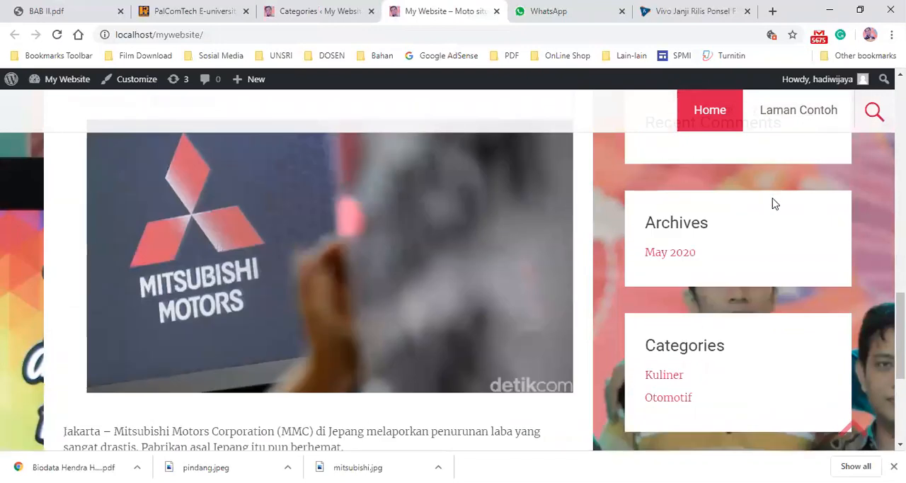
scroll(771, 202, "down", 1)
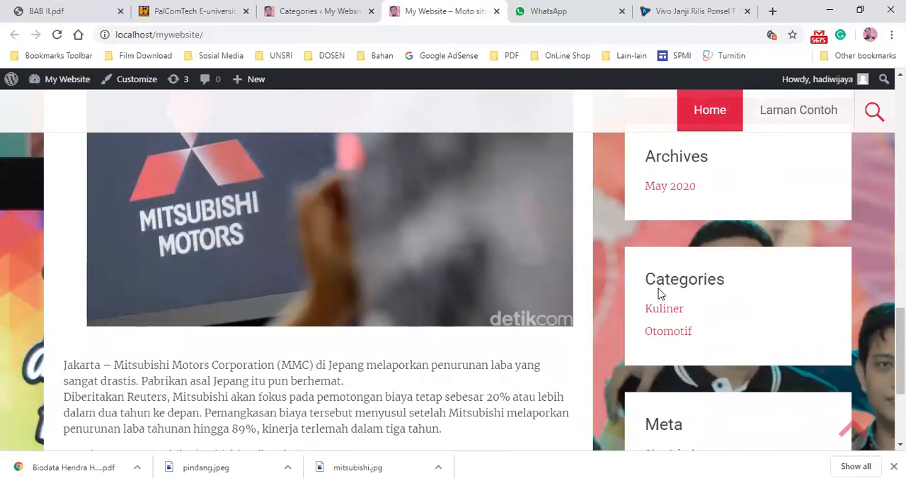
left_click(667, 330)
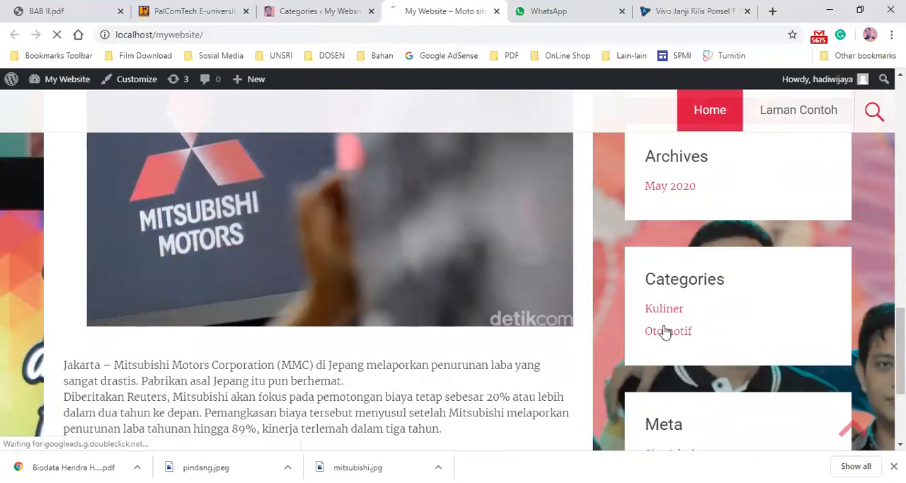
- Scroll through the Otomotif archive and open the Kuliner category from the sidebar
scroll(706, 300, "down", 5)
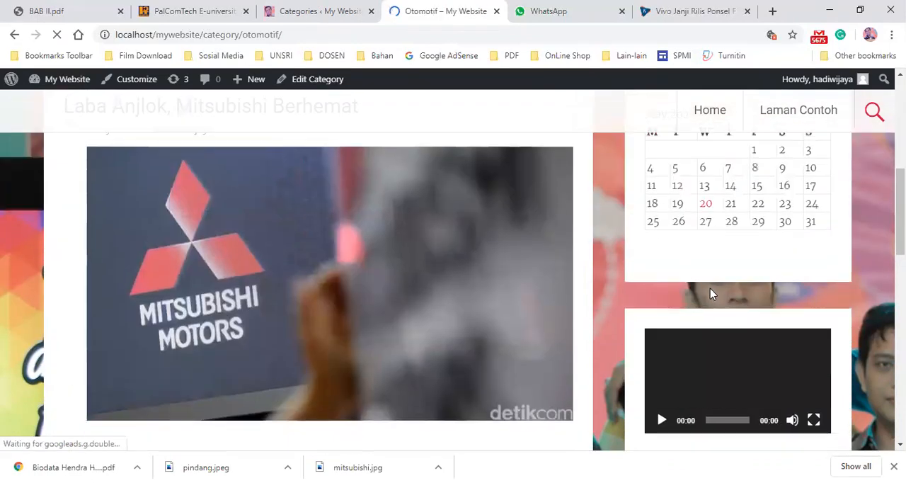
scroll(713, 293, "down", 9)
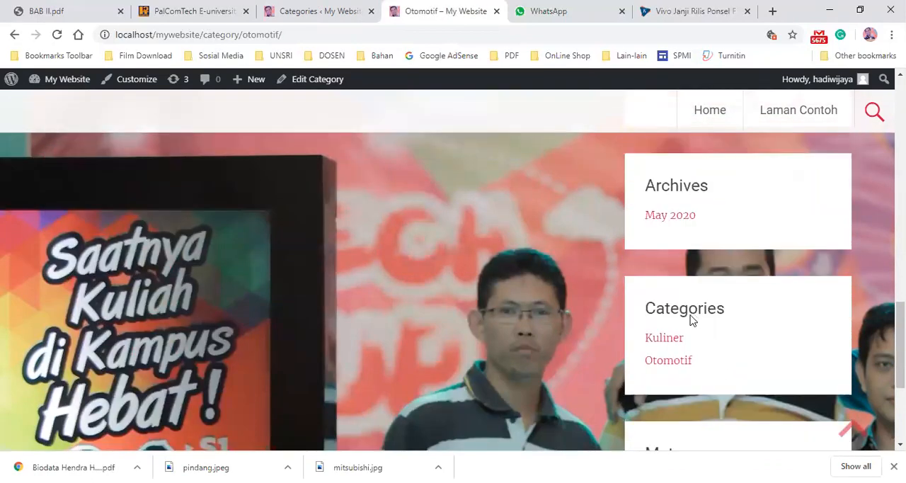
scroll(530, 241, "up", 12)
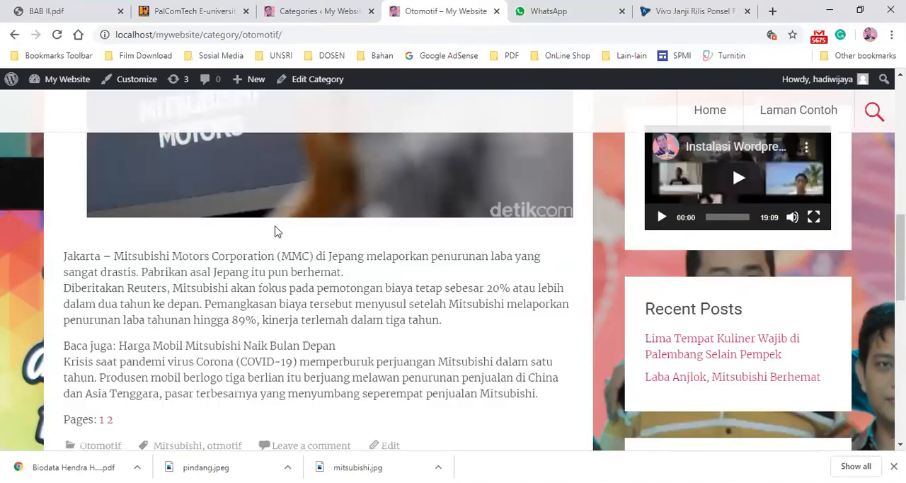
scroll(494, 237, "down", 5)
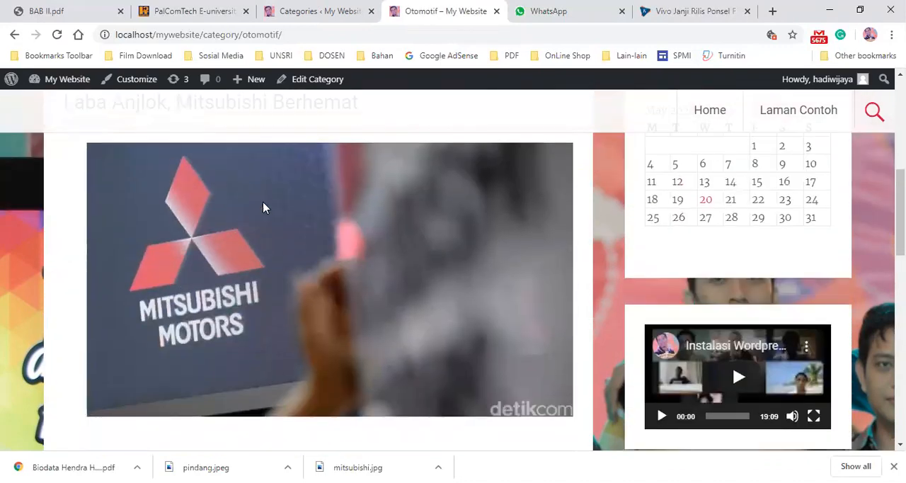
scroll(516, 333, "down", 3)
scroll(516, 326, "down", 5)
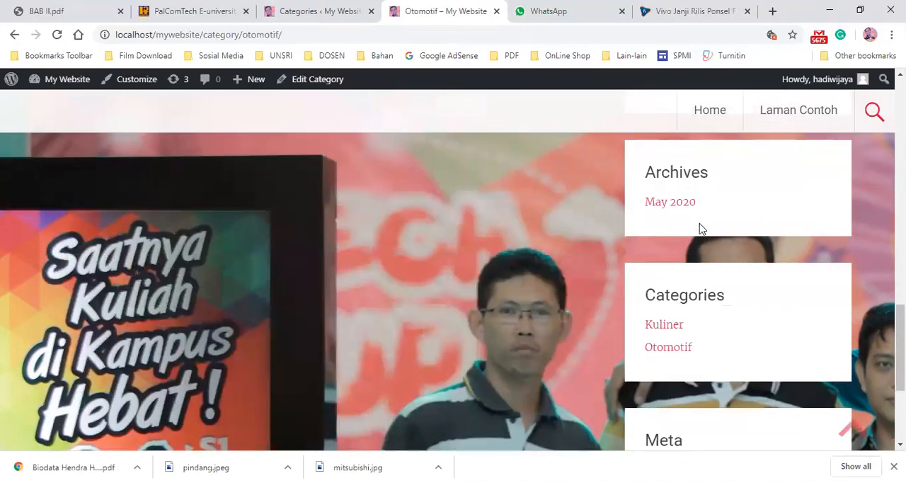
left_click(664, 326)
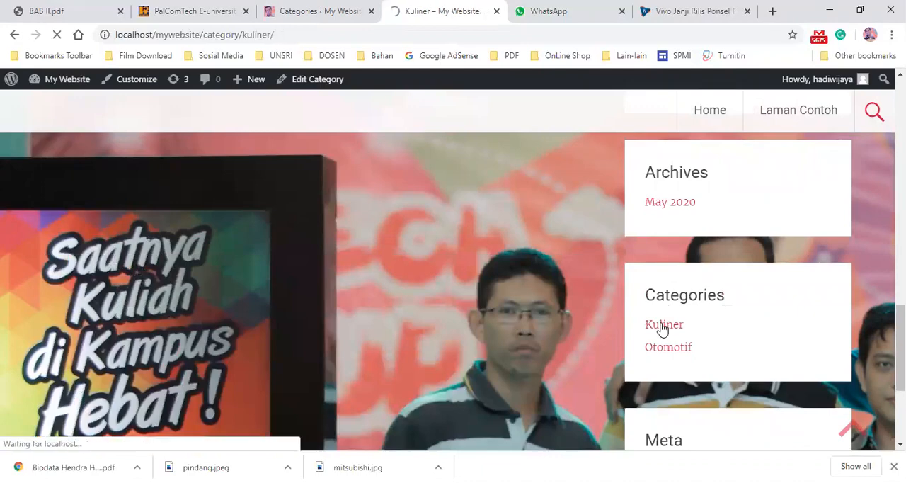
- Browse the Kuliner category archive page and its post
scroll(354, 192, "down", 5)
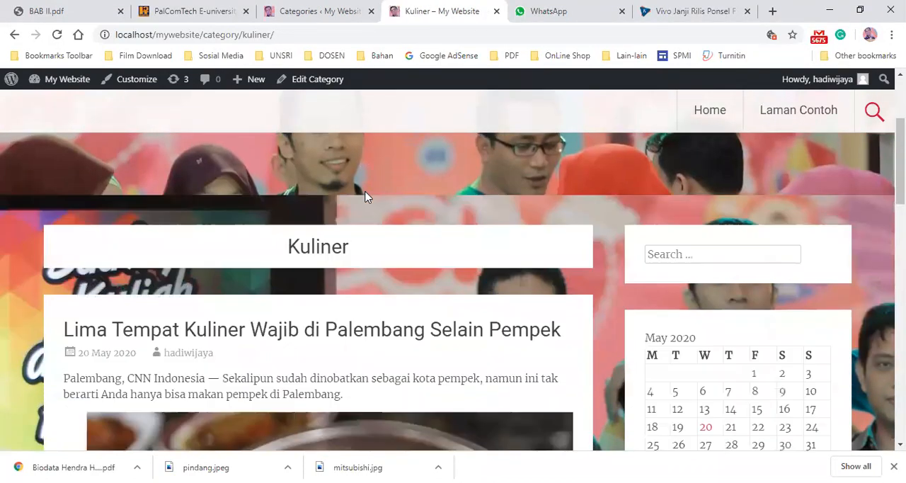
scroll(475, 221, "down", 5)
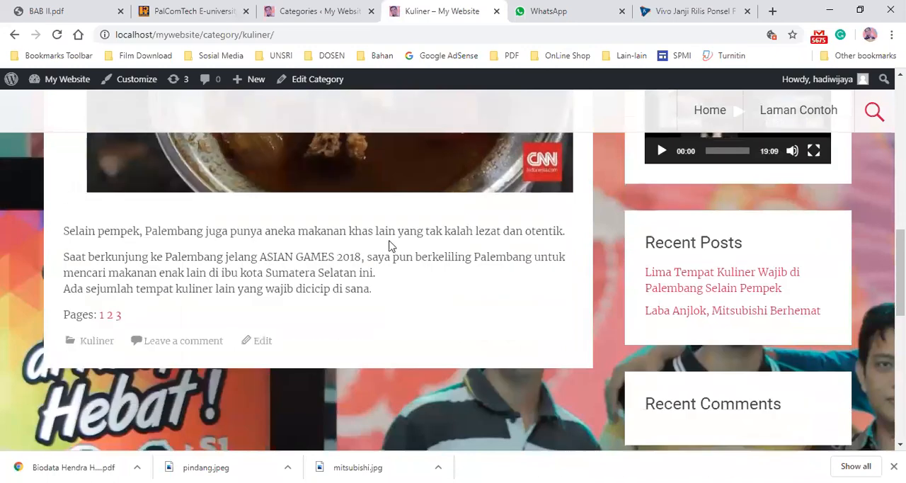
scroll(389, 245, "up", 10)
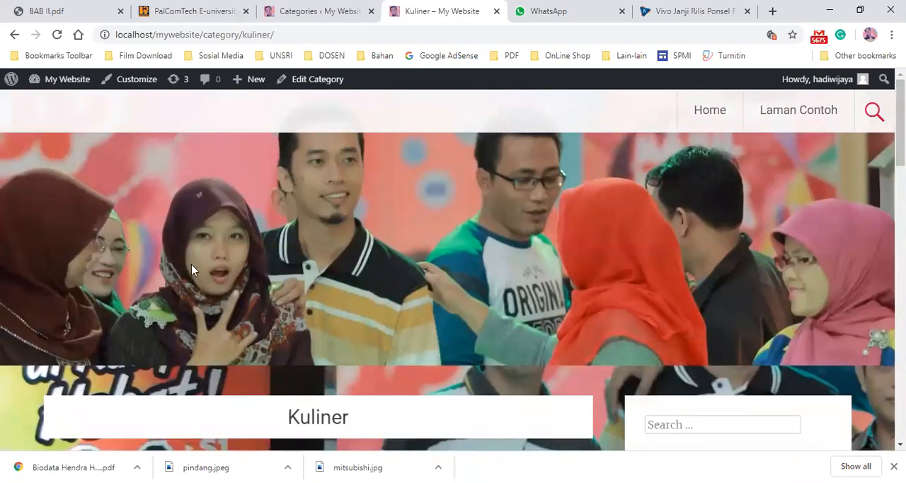
scroll(192, 265, "down", 8)
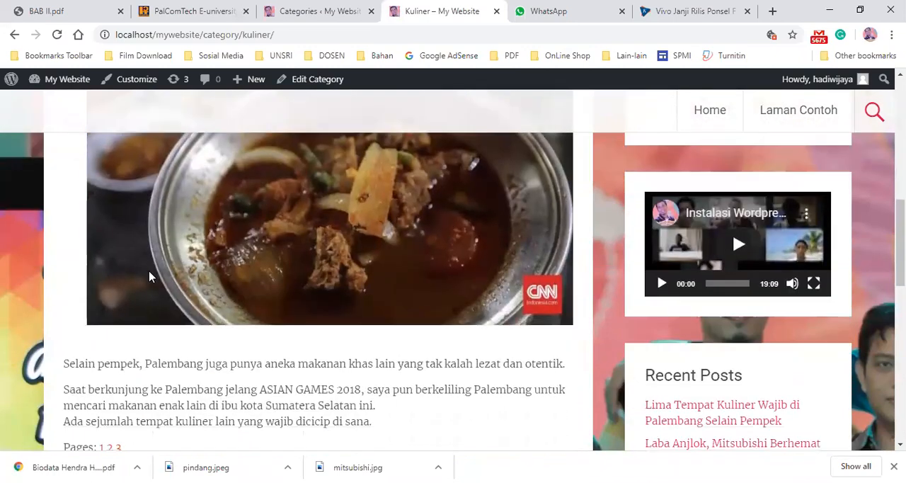
scroll(149, 276, "up", 6)
scroll(445, 267, "down", 8)
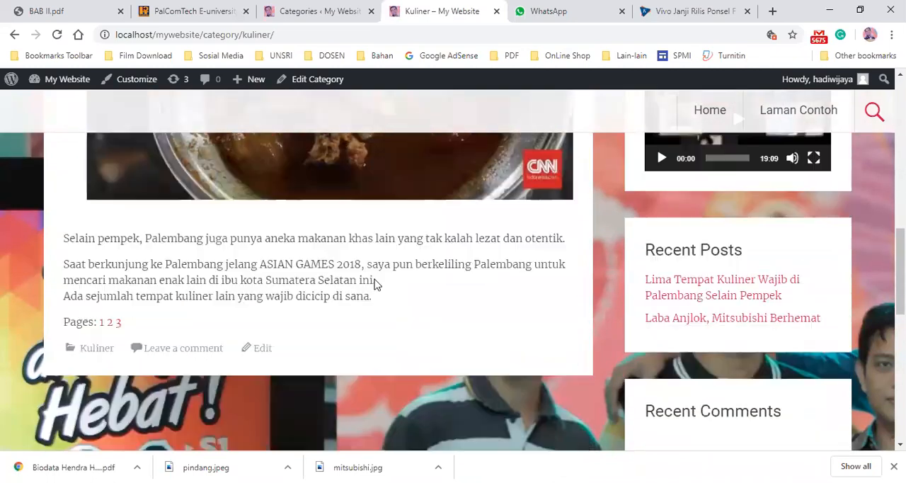
scroll(602, 242, "down", 1)
scroll(634, 164, "up", 10)
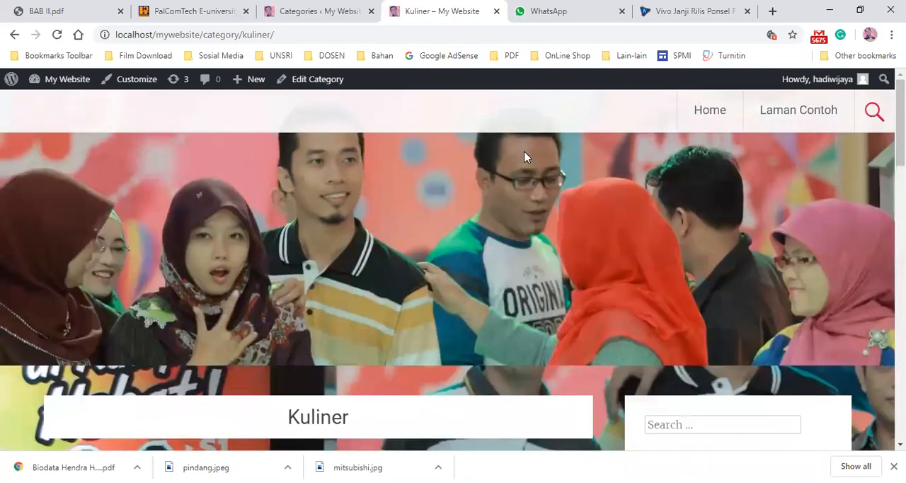
- Switch to the Kompas article tab and select the headline "Vivo Janji Rilis Ponsel Flagship Tahun Ini"
left_click(672, 12)
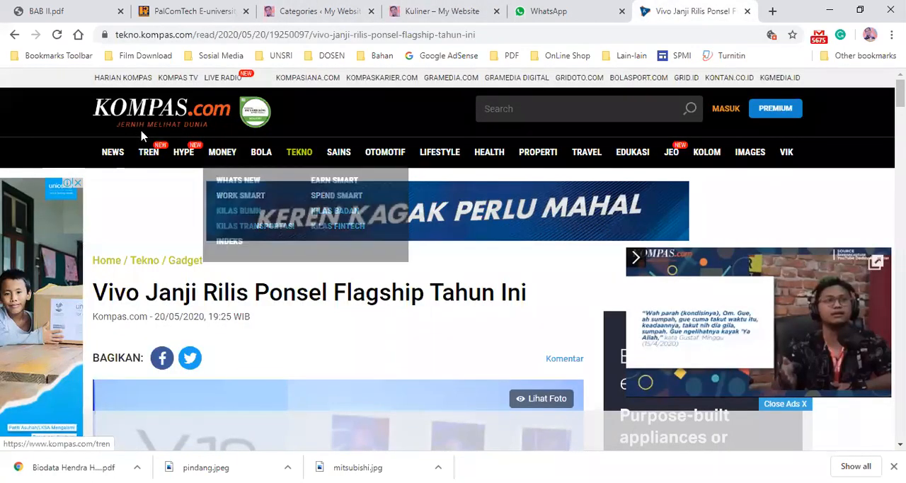
scroll(168, 266, "down", 1)
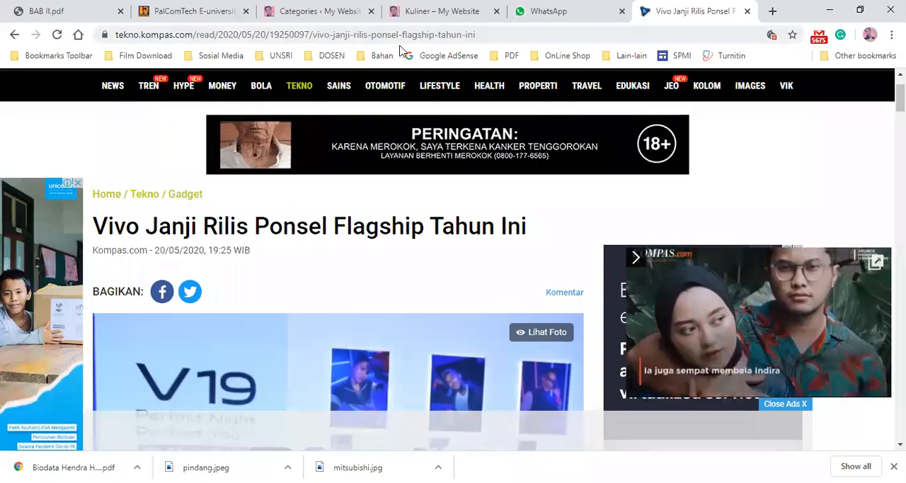
left_click_drag(95, 219, 527, 229)
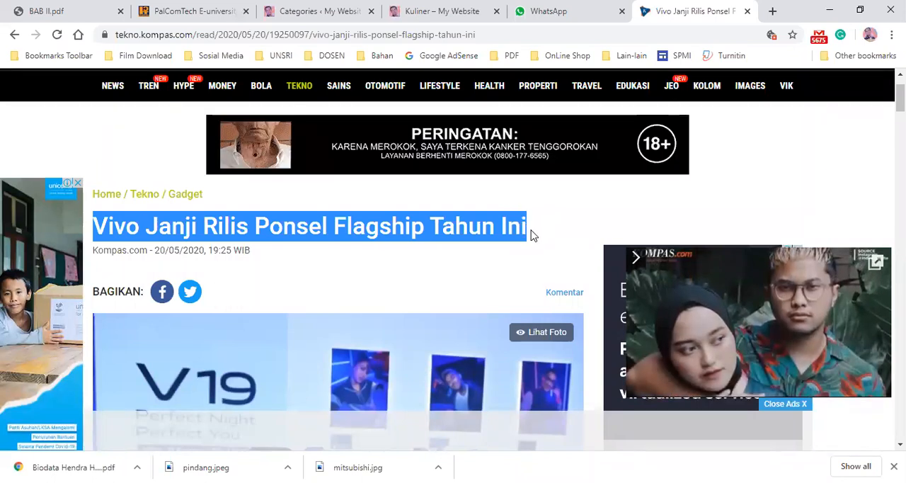
left_click(101, 224)
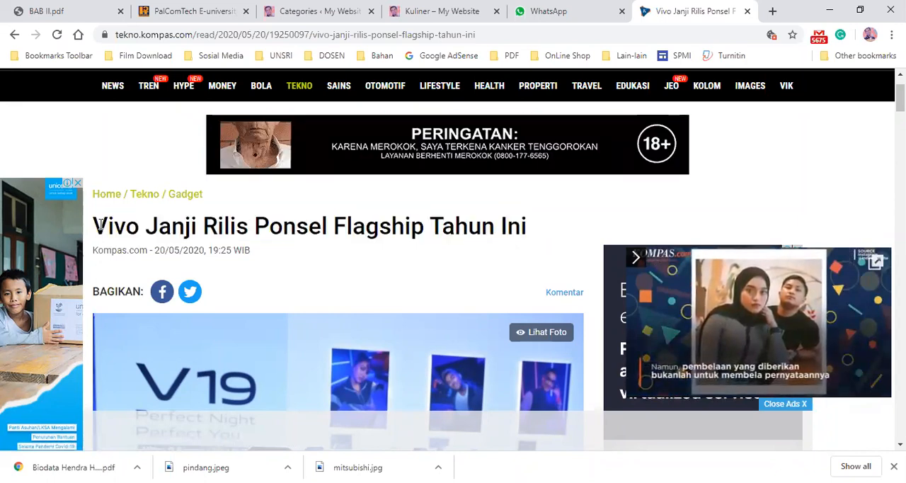
left_click_drag(100, 225, 531, 225)
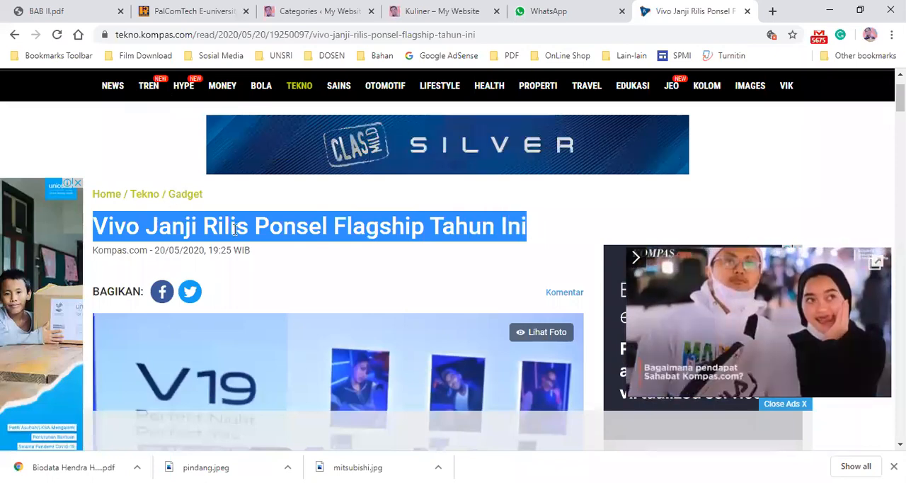
- Skim the article body and return to the WordPress Categories admin page
scroll(236, 236, "down", 5)
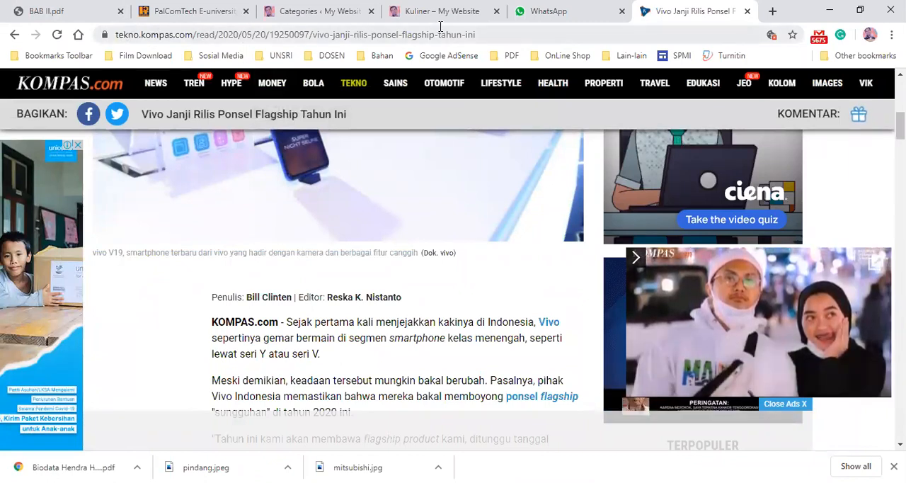
scroll(368, 255, "up", 6)
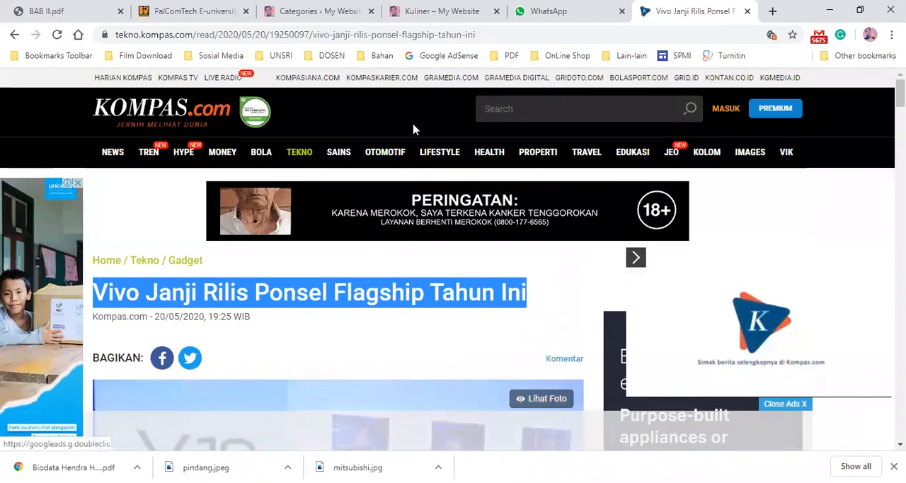
left_click(322, 10)
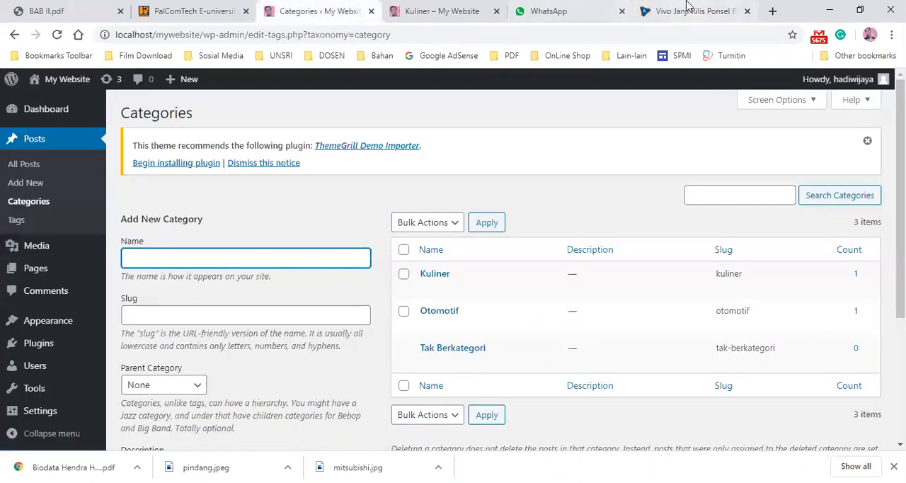
- Enter Teknologi as the name of the new category
left_click(666, 11)
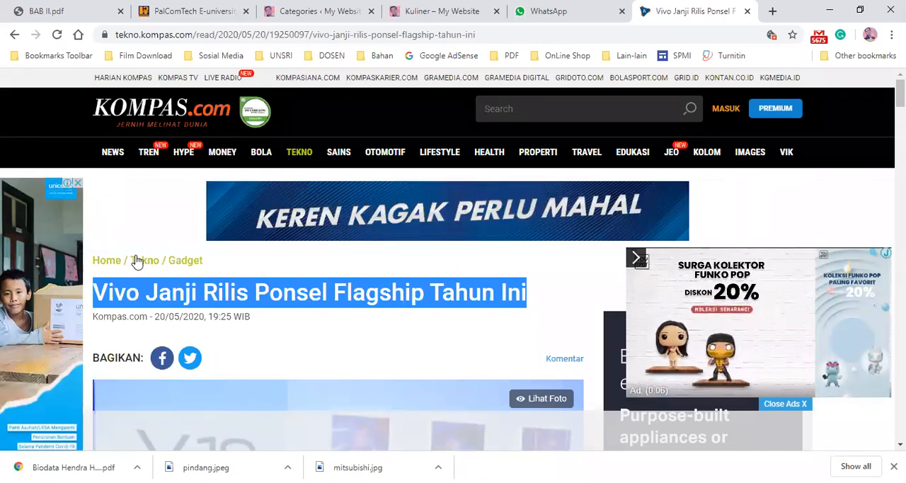
left_click(433, 14)
left_click(330, 15)
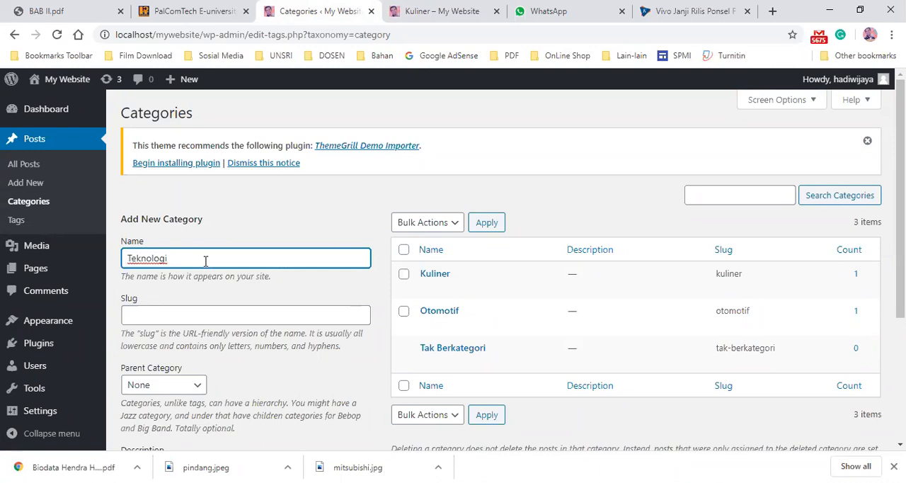
scroll(203, 264, "down", 1)
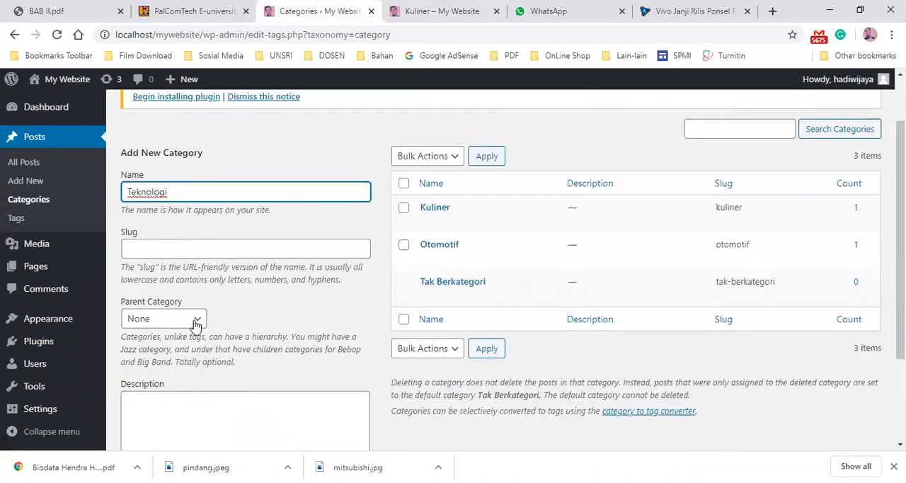
scroll(198, 320, "down", 2)
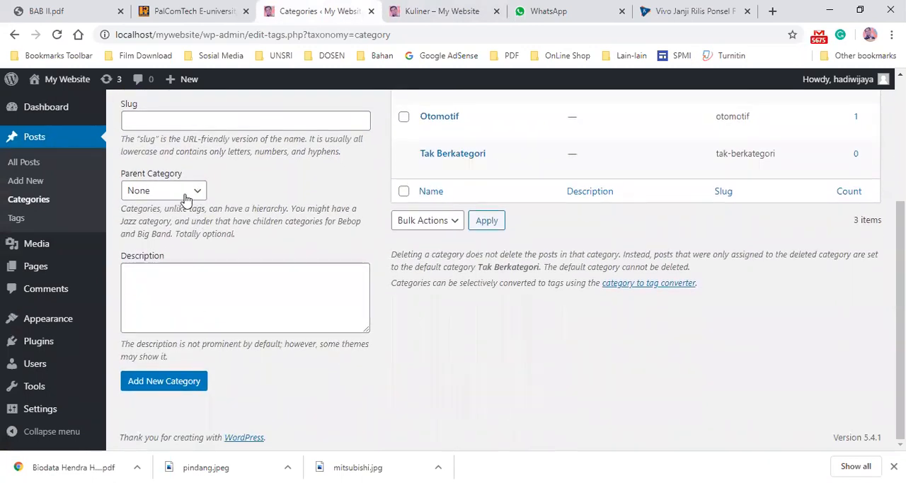
scroll(189, 201, "up", 2)
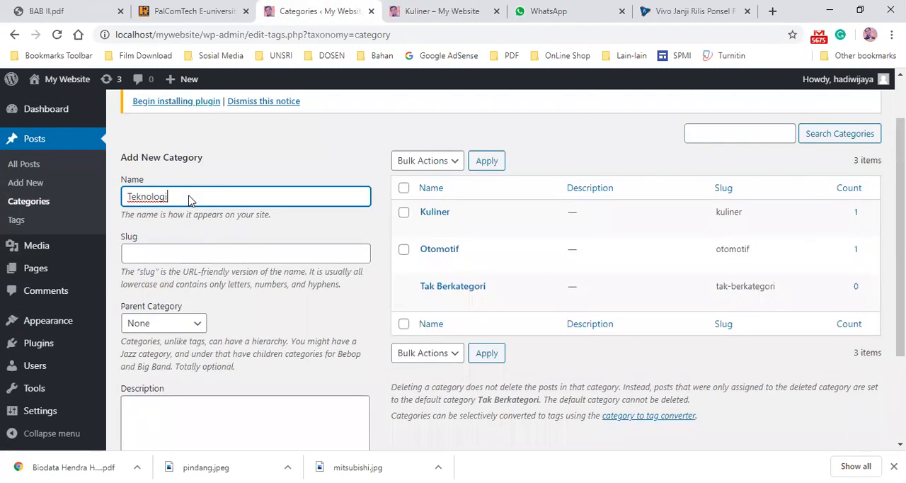
- Try setting the parent category to Otomotif and reset it to None
left_click(186, 324)
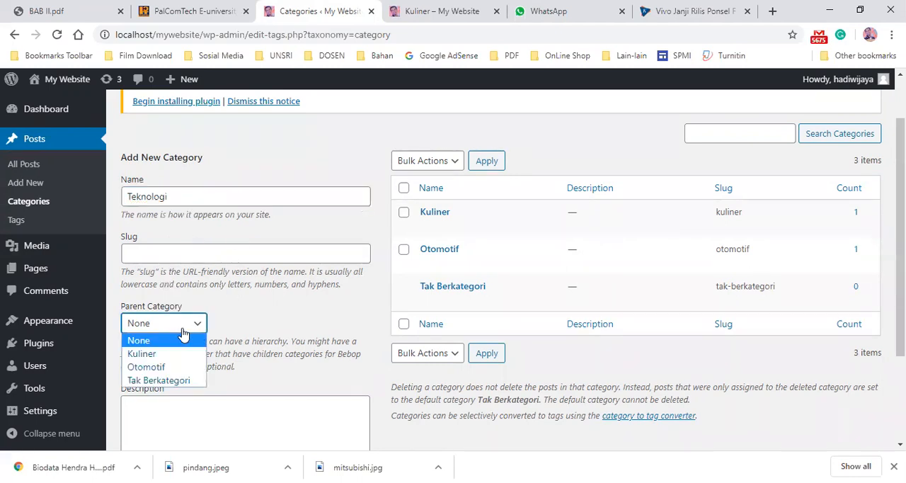
left_click(173, 368)
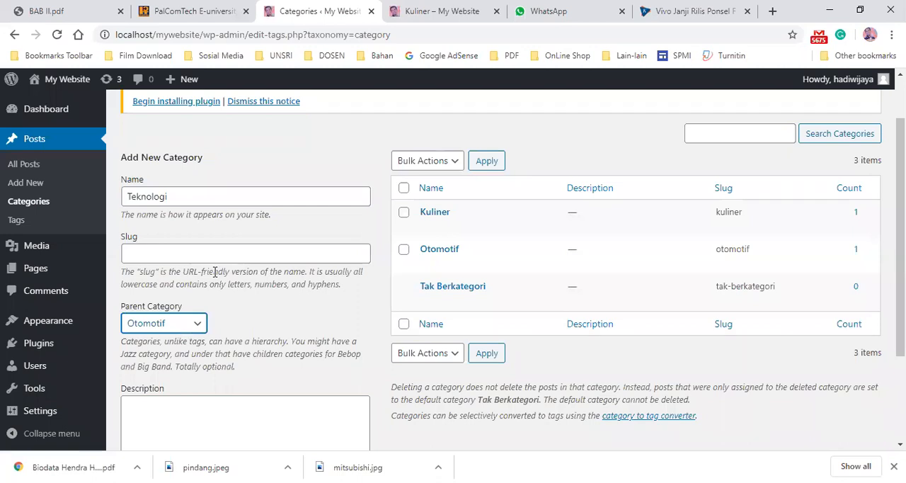
left_click(170, 323)
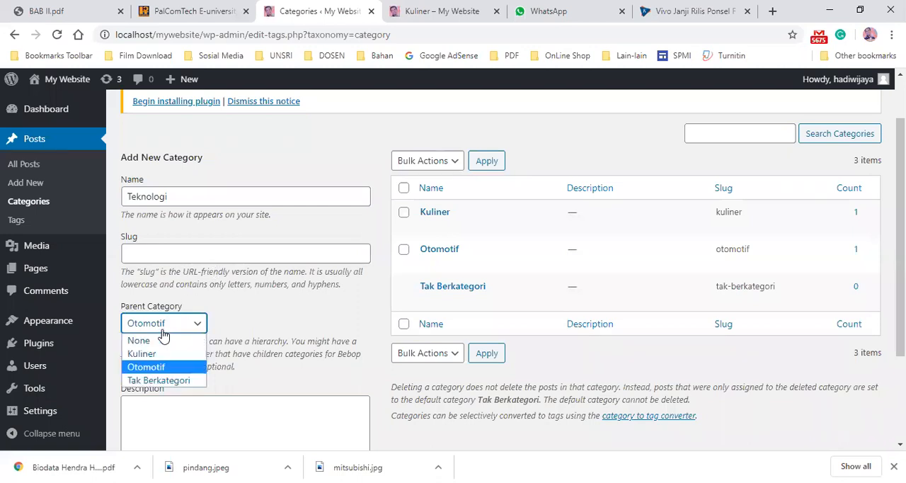
left_click(145, 343)
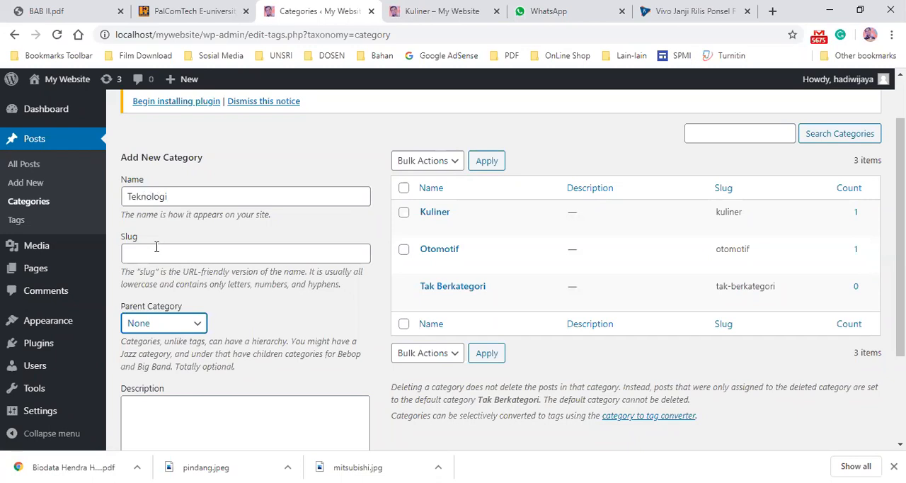
- Add the Teknologi category with no parent and no description
scroll(189, 284, "down", 2)
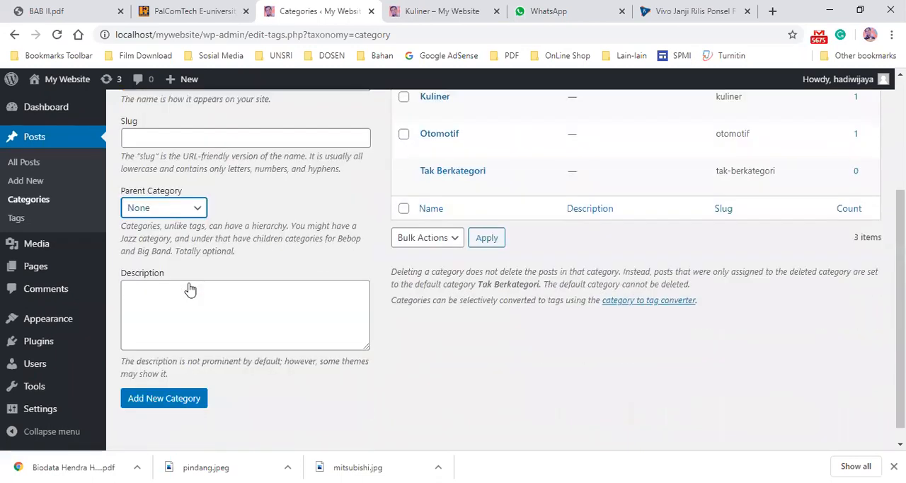
left_click(162, 266)
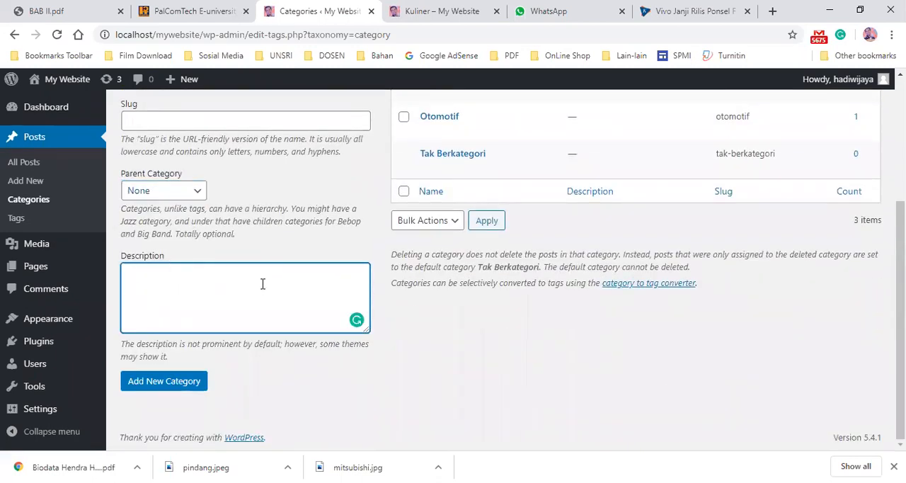
scroll(255, 290, "up", 3)
scroll(197, 254, "down", 3)
left_click(183, 386)
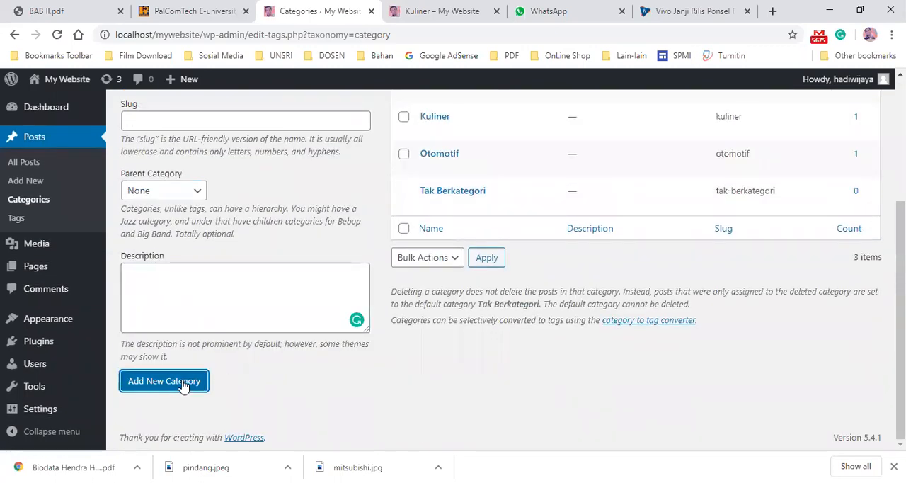
- Review the updated category list and the actions offered for each category row
scroll(464, 278, "up", 3)
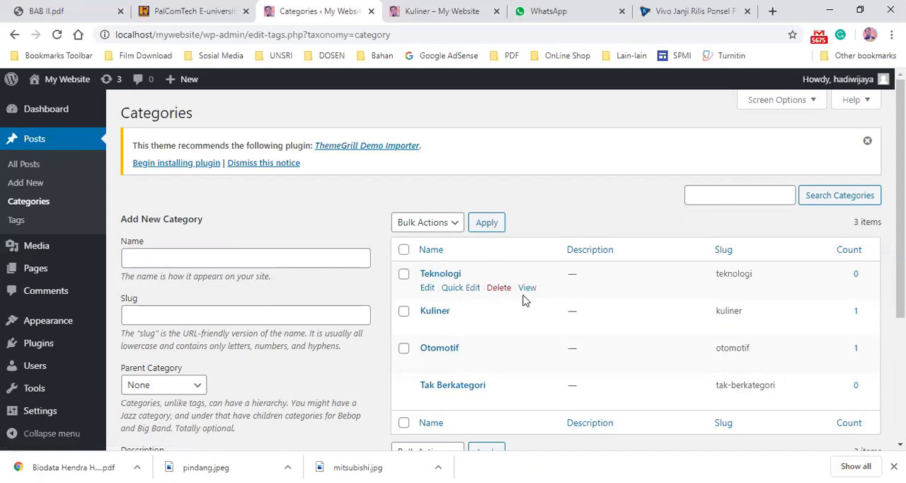
scroll(496, 297, "down", 2)
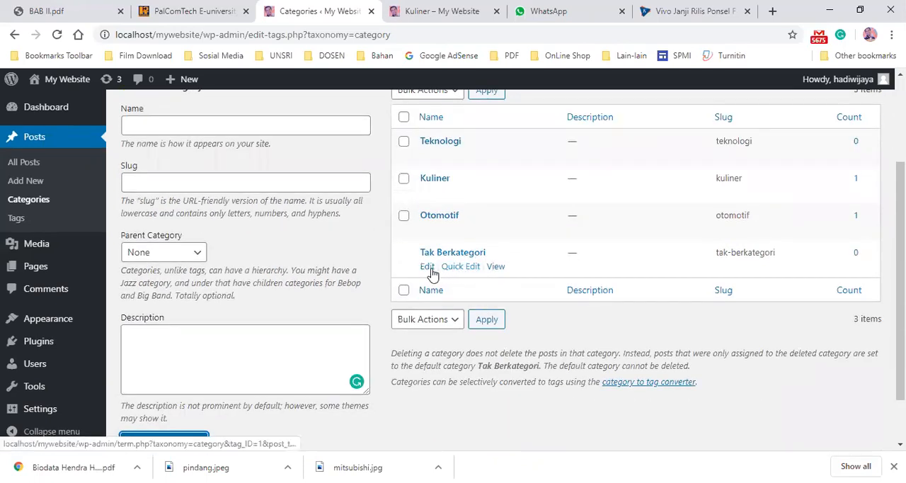
scroll(432, 234, "up", 2)
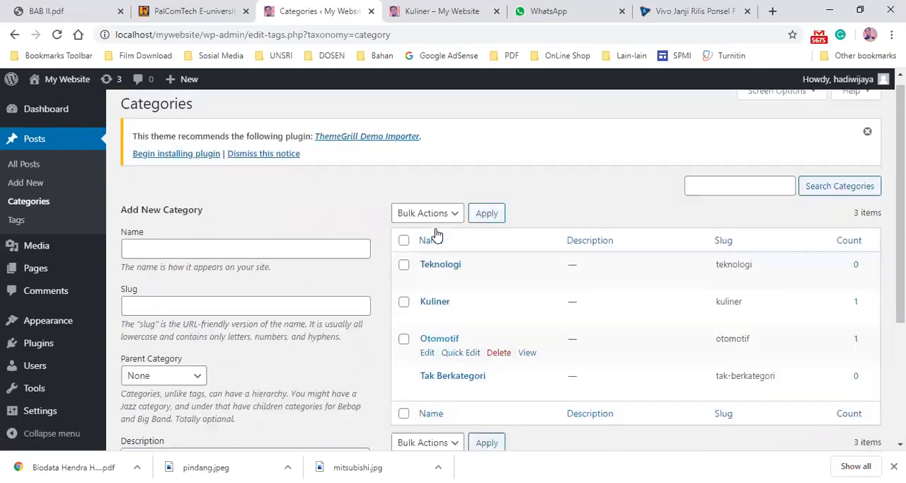
scroll(435, 259, "down", 2)
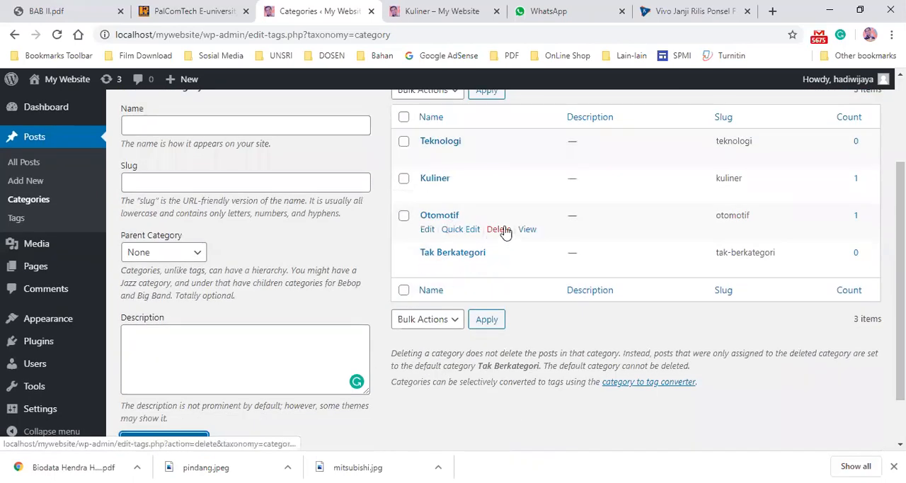
scroll(536, 387, "up", 2)
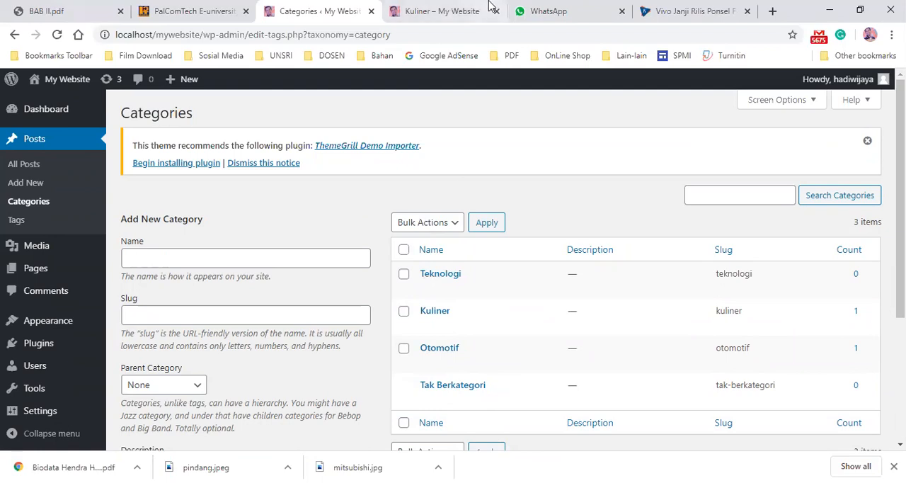
- Reload the Kuliner category page, check its sidebar categories, and return to the Categories admin page
left_click(449, 11)
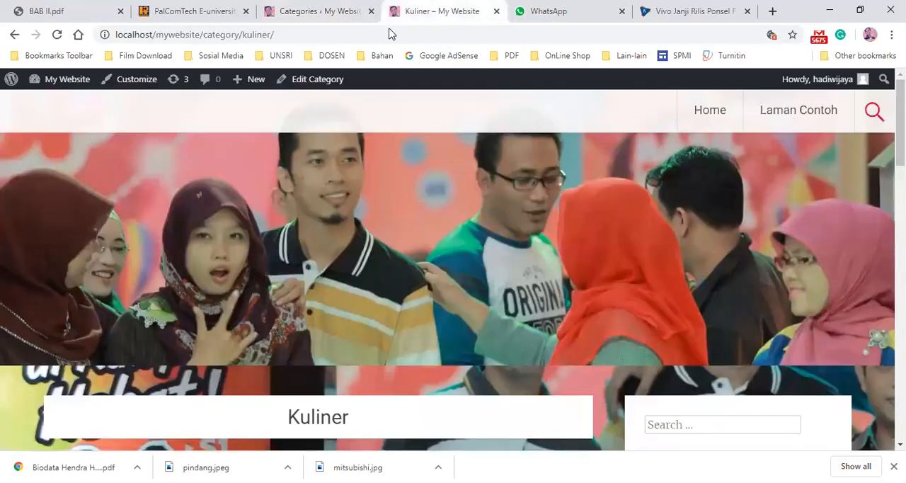
left_click(58, 35)
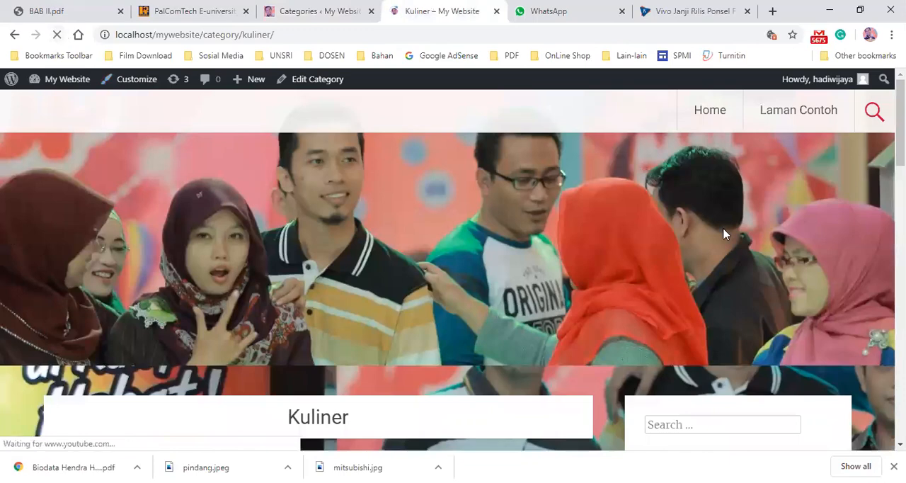
scroll(723, 241, "down", 10)
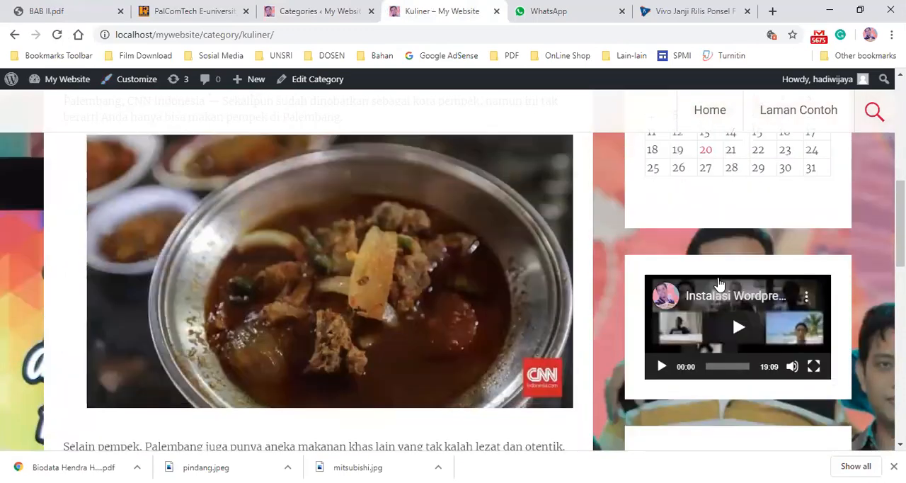
scroll(719, 277, "down", 5)
scroll(719, 283, "up", 2)
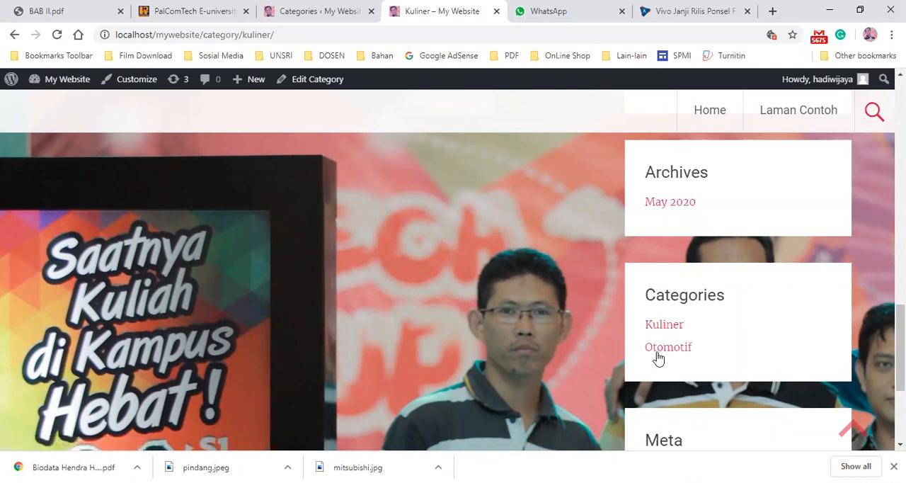
left_click(299, 12)
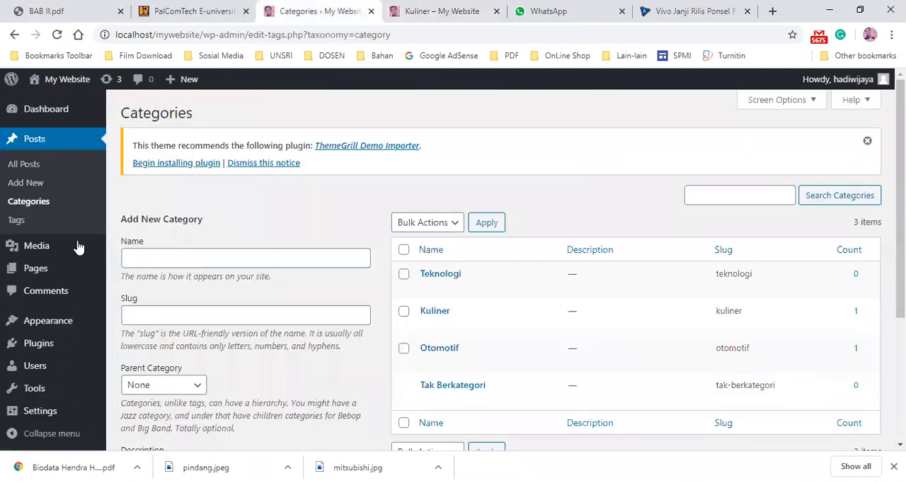
- Start a new post and copy the Kompas article headline
left_click(41, 190)
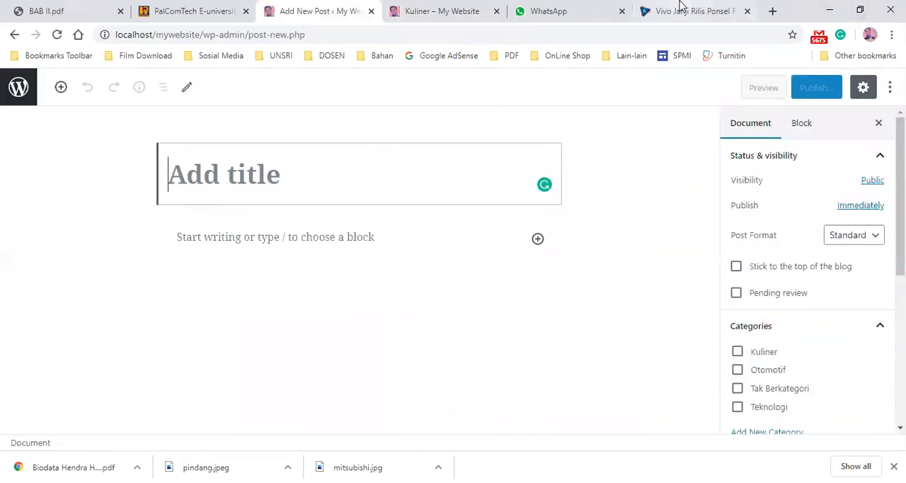
left_click(686, 10)
right_click(434, 296)
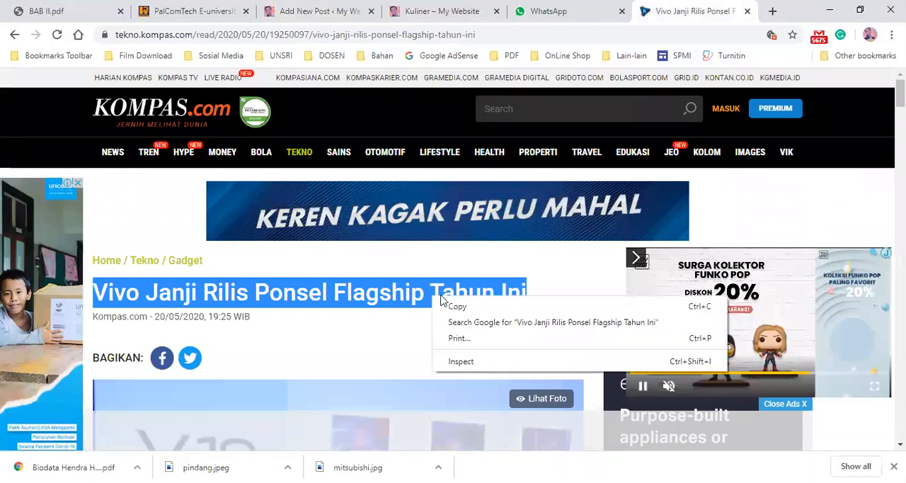
left_click(458, 306)
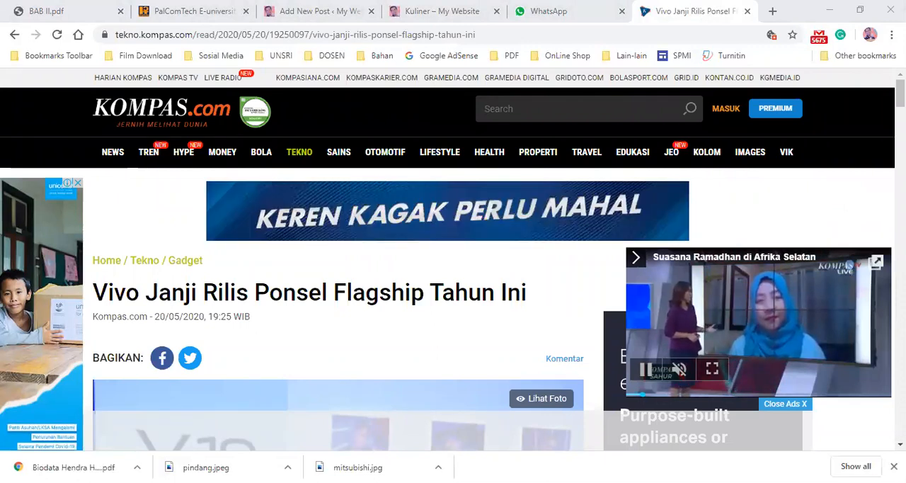
- Paste the headline "Vivo Janji Rilis Ponsel Flagship Tahun Ini" as the new post's title
left_click(437, 10)
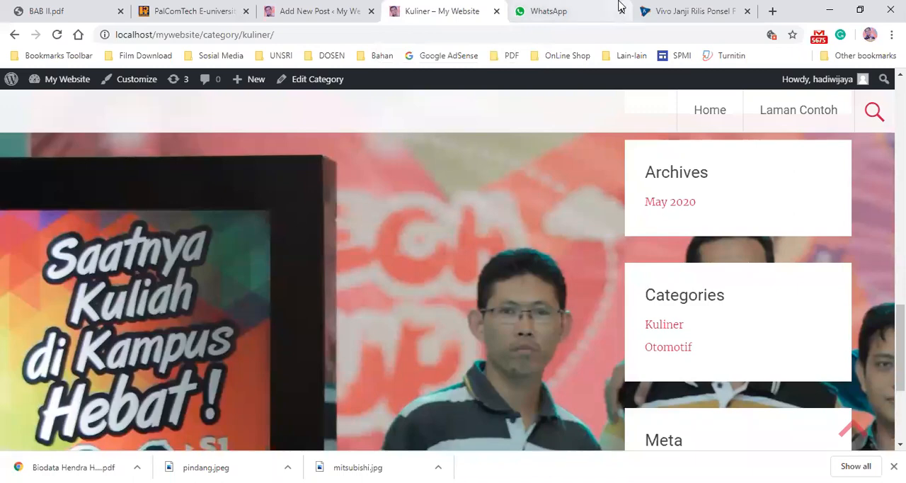
left_click(693, 10)
left_click(428, 10)
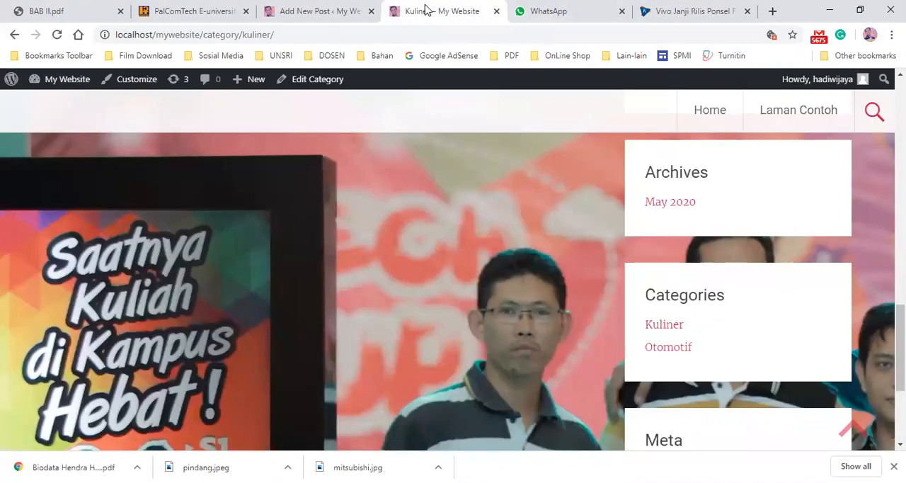
left_click(313, 10)
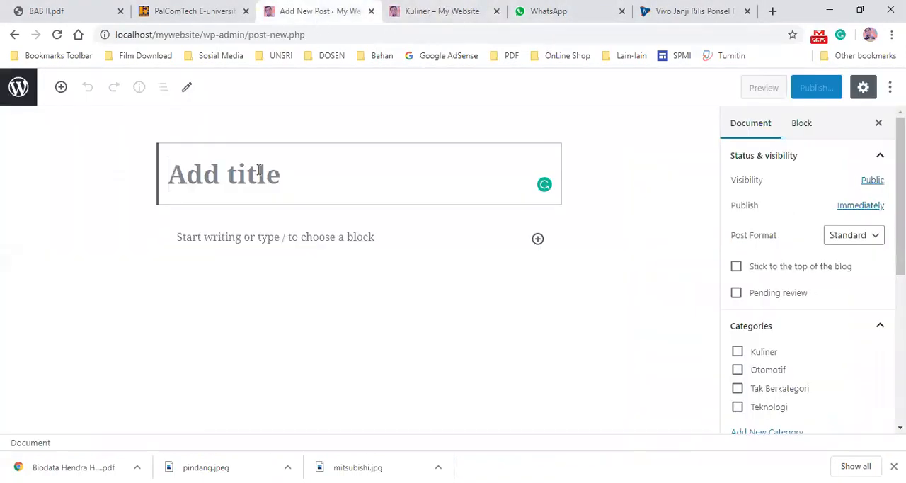
key("ctrl+v")
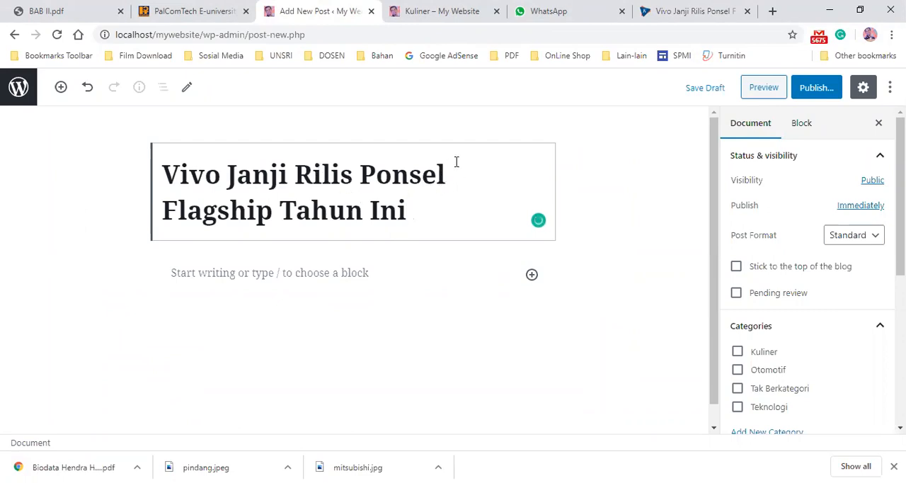
- Place the cursor in the post body and copy the article's opening paragraphs from the Kompas page
scroll(421, 182, "down", 1)
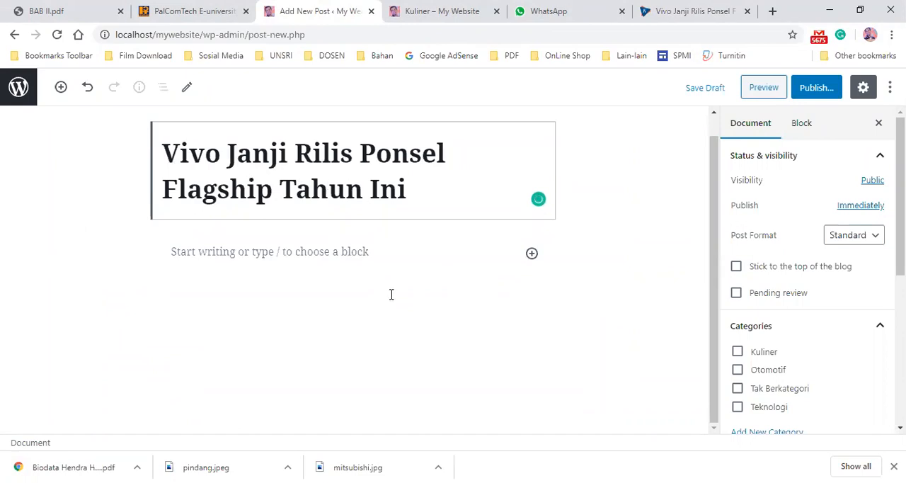
left_click(303, 250)
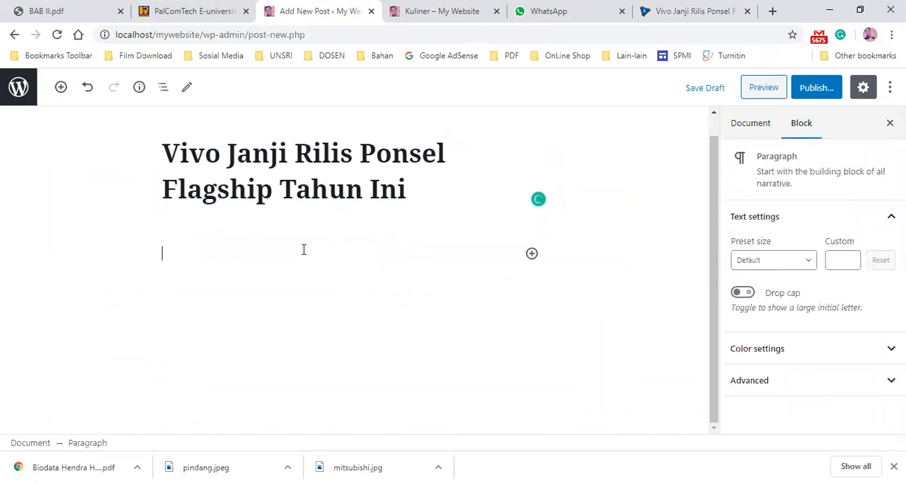
left_click(652, 11)
scroll(283, 331, "down", 5)
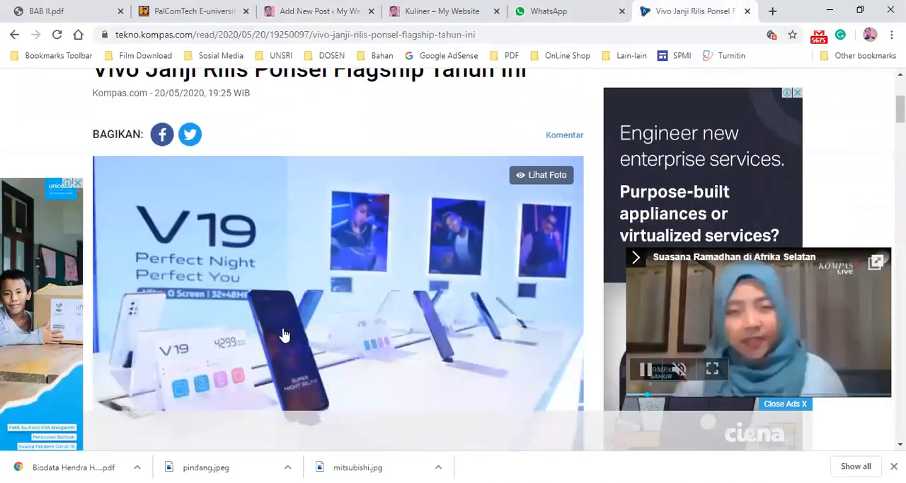
scroll(284, 326, "down", 5)
scroll(247, 318, "up", 4)
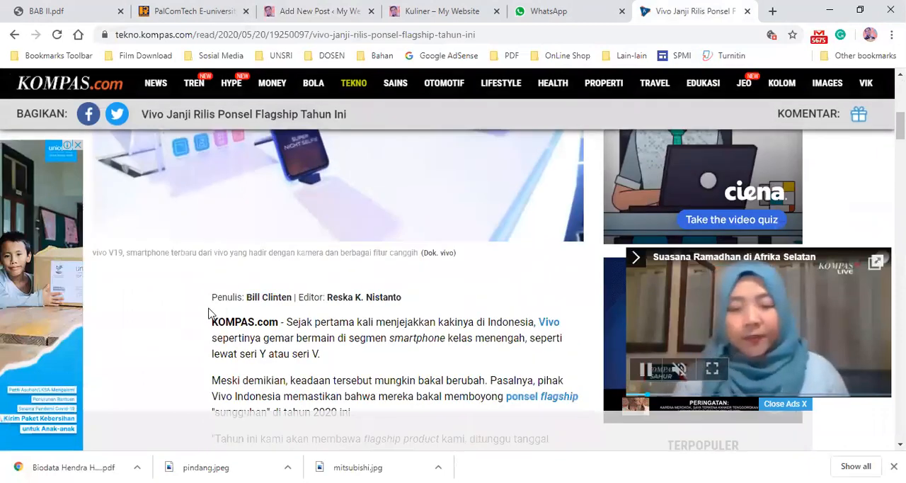
left_click_drag(213, 321, 537, 298)
right_click(408, 251)
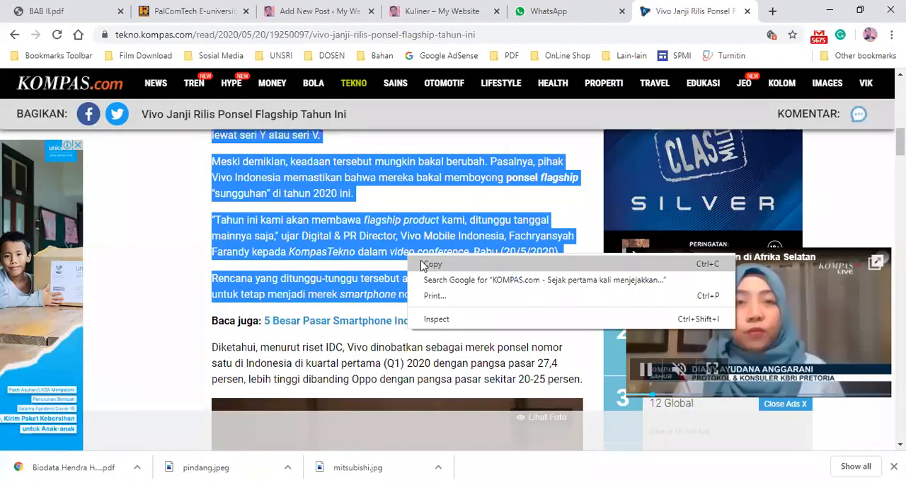
left_click(424, 262)
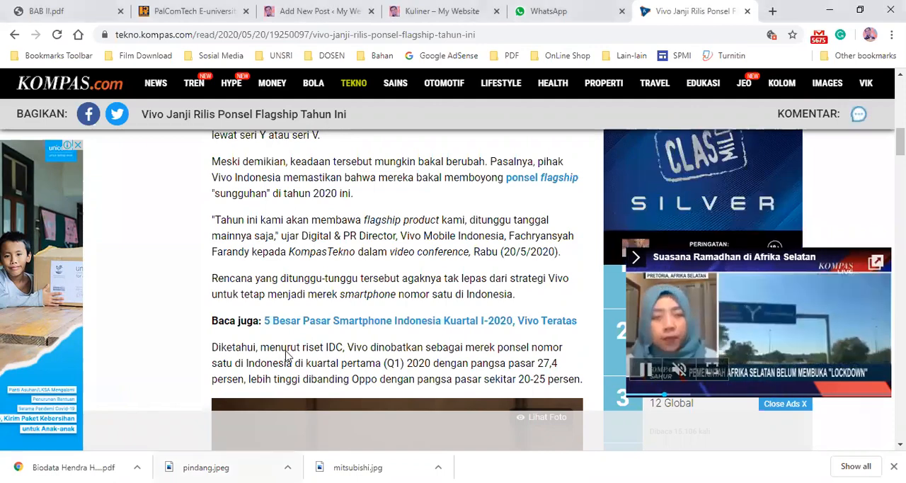
- Paste the copied opening paragraphs into the post body and start a new paragraph after them
left_click(418, 14)
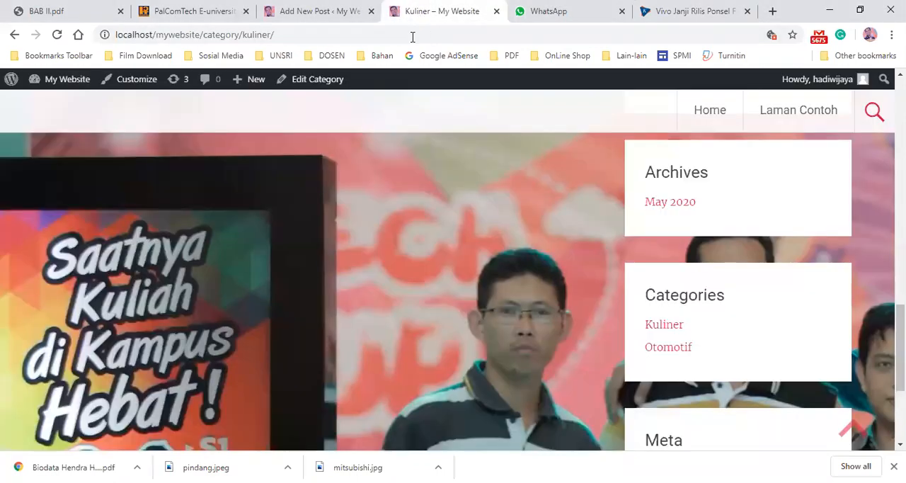
left_click(300, 11)
key("ctrl+v")
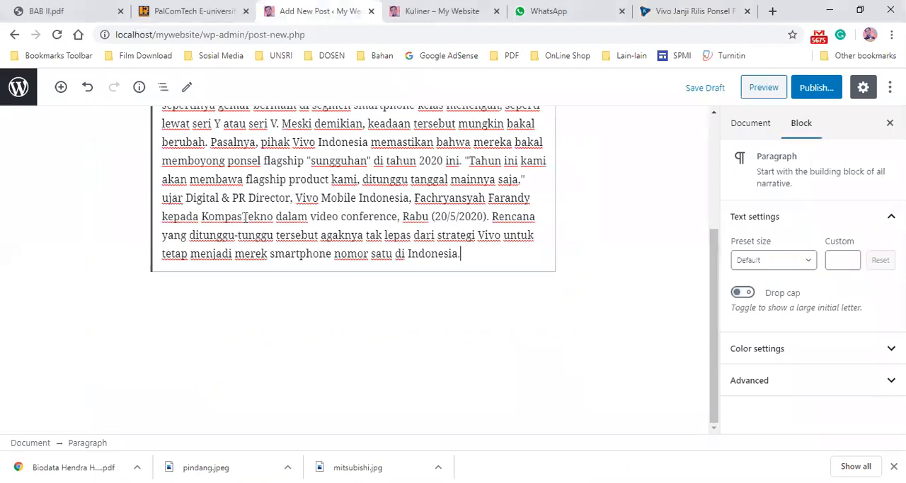
scroll(284, 234, "up", 5)
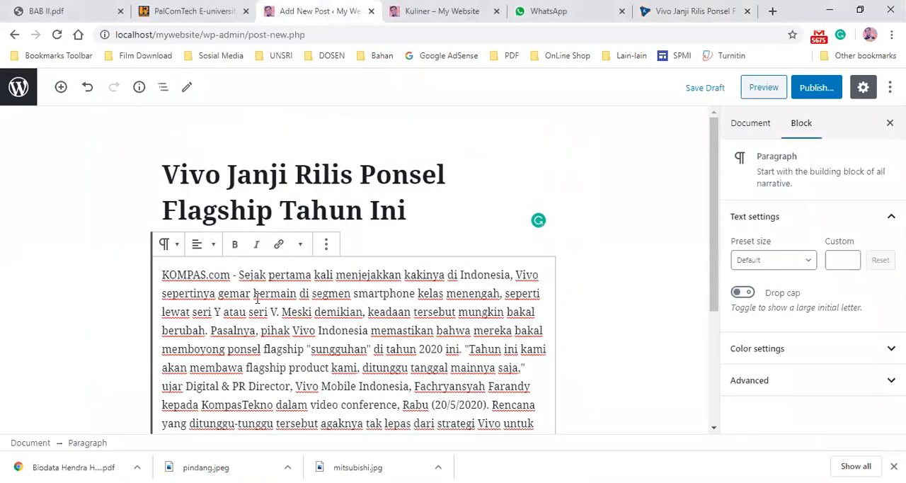
scroll(371, 330, "down", 2)
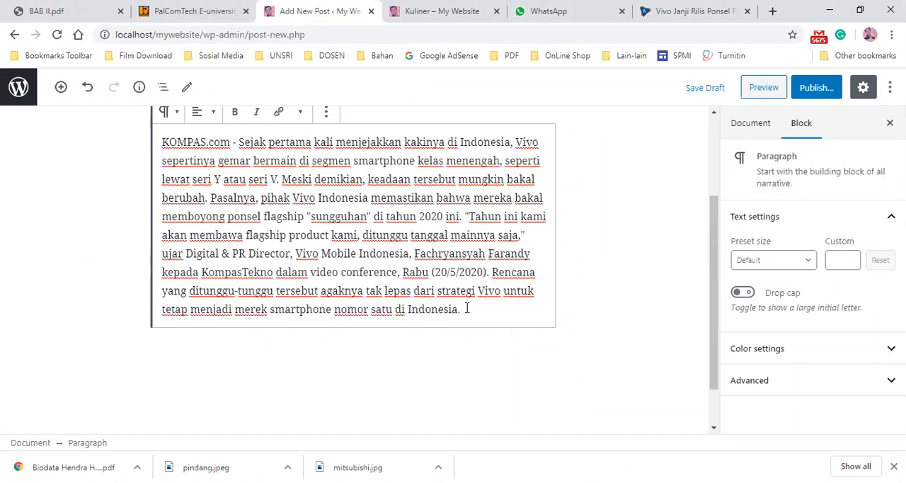
key("Return")
scroll(360, 388, "up", 1)
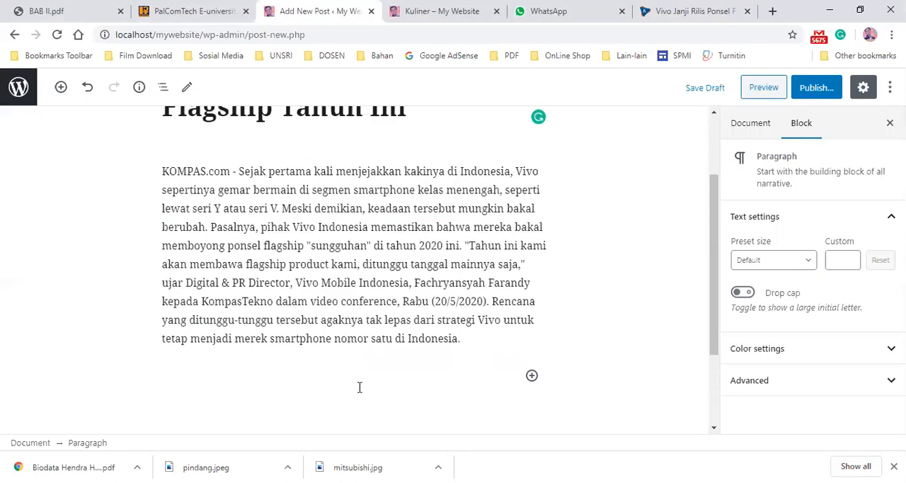
- Copy the next article paragraphs, from "Diketahui, menurut riset IDC" through "Vivo V19, Vivo Y50, dan Vivo Y30", on the Kompas page
left_click(680, 11)
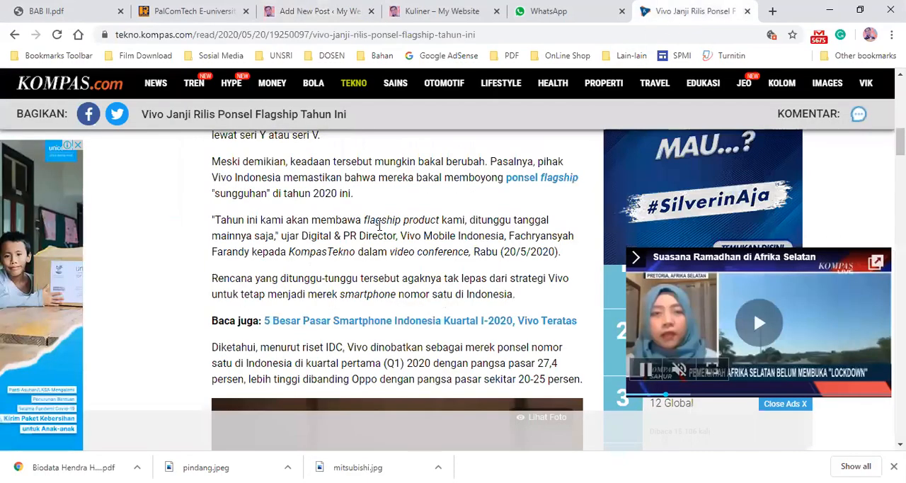
left_click_drag(213, 348, 581, 330)
scroll(517, 322, "down", 6)
scroll(453, 317, "up", 4)
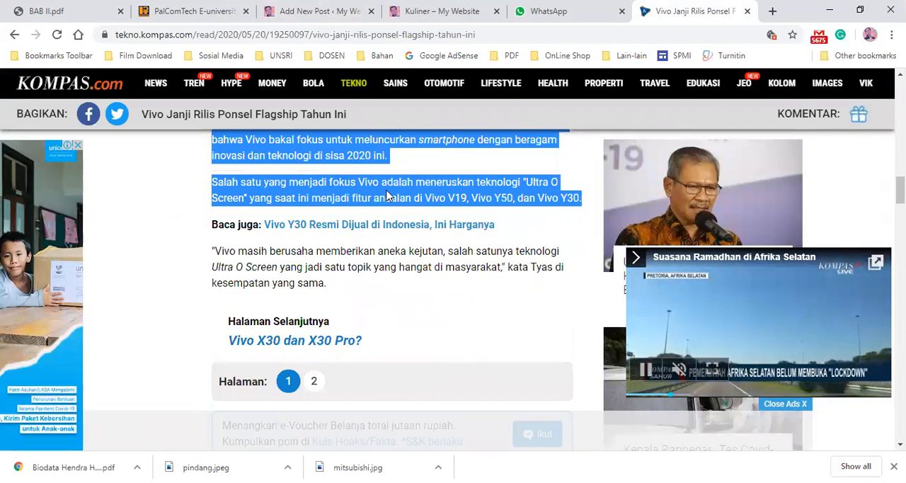
right_click(394, 186)
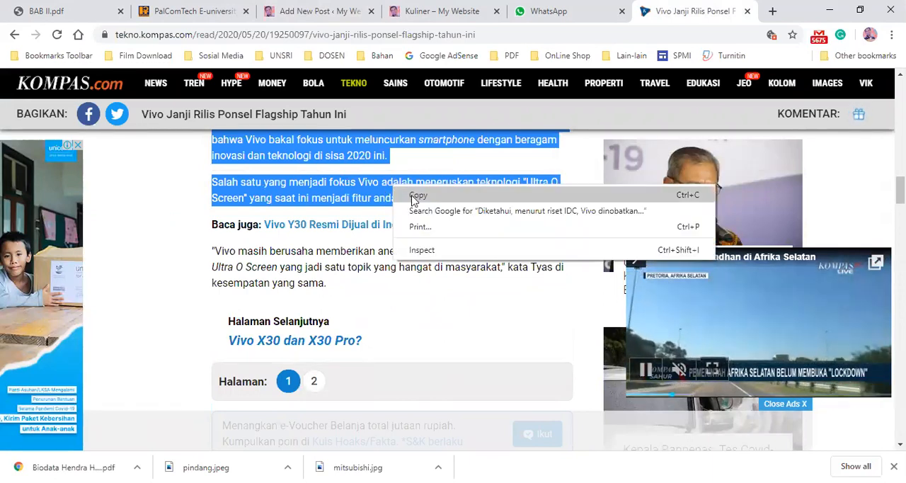
left_click(418, 192)
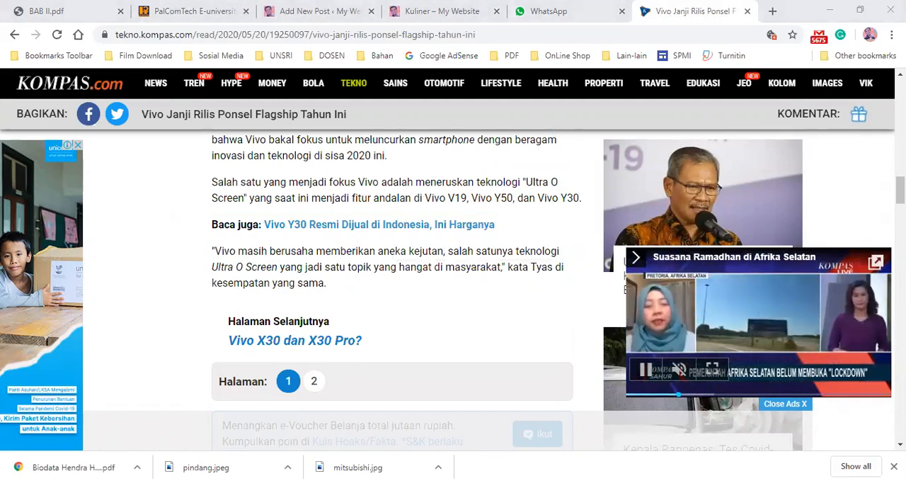
- Paste the copied paragraphs into the post as a second paragraph block
left_click(416, 12)
left_click(319, 12)
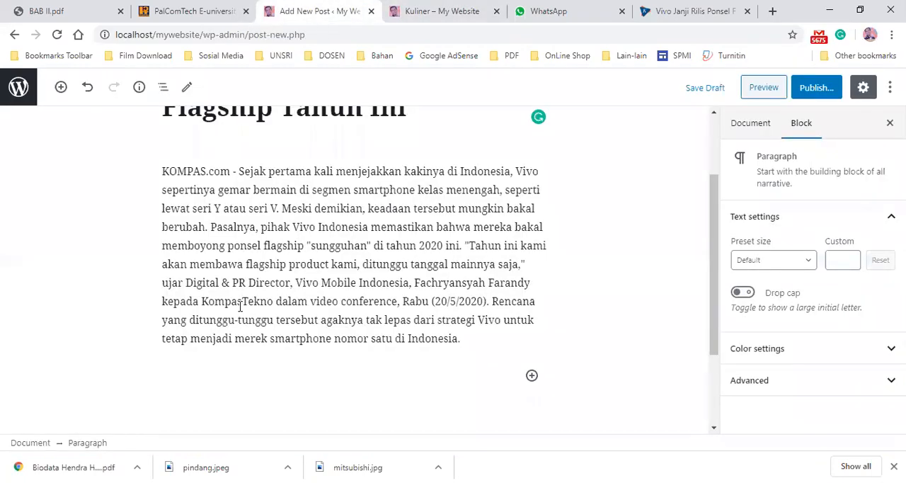
key("ctrl+v")
scroll(398, 319, "up", 5)
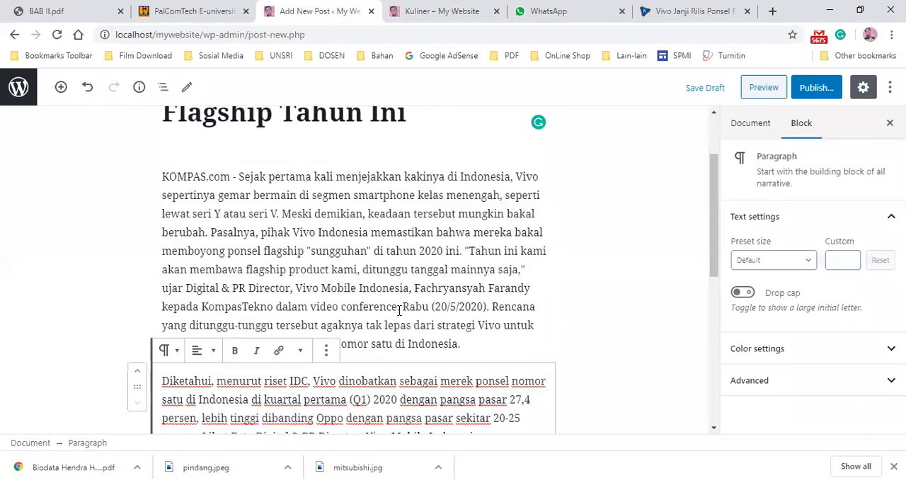
scroll(421, 286, "down", 7)
scroll(420, 286, "up", 5)
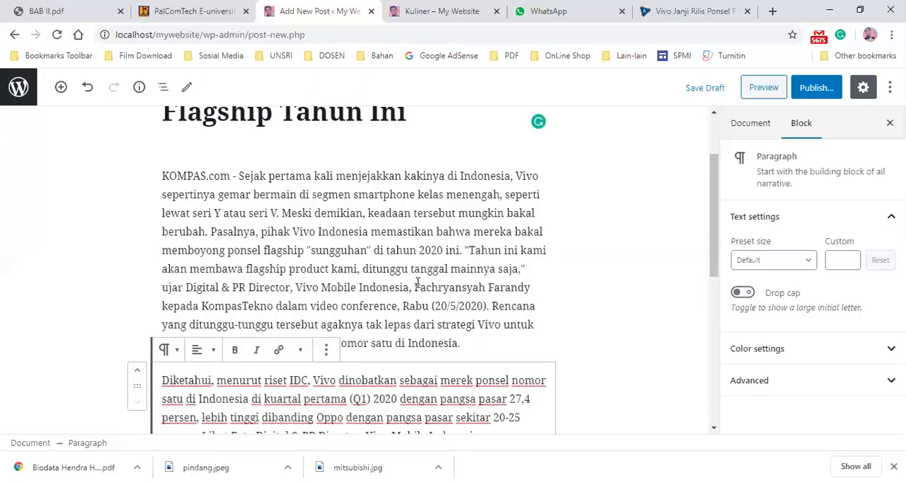
- Review the pasted article text across both paragraph blocks of the post
left_click(394, 245)
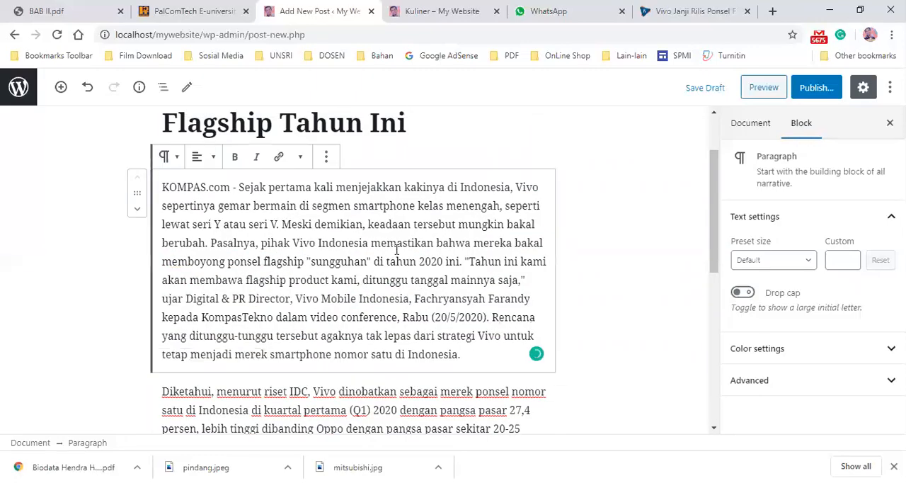
scroll(380, 238, "down", 5)
scroll(382, 238, "up", 5)
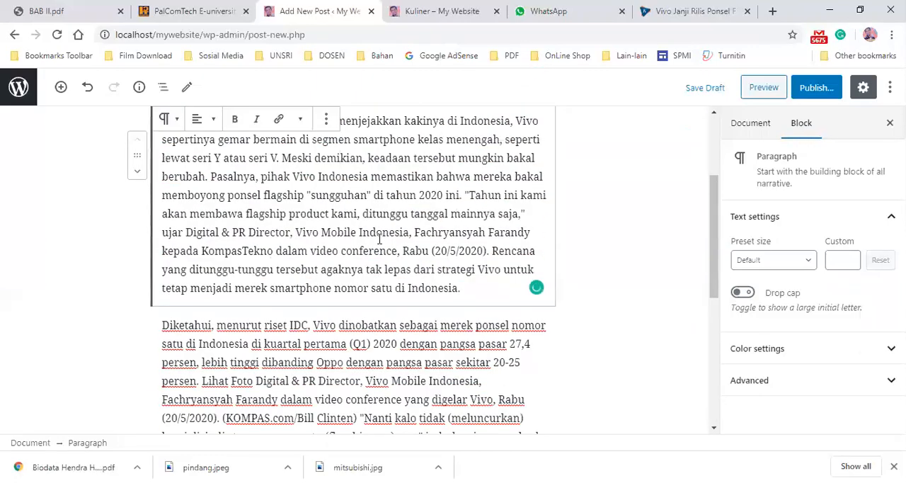
scroll(391, 234, "up", 2)
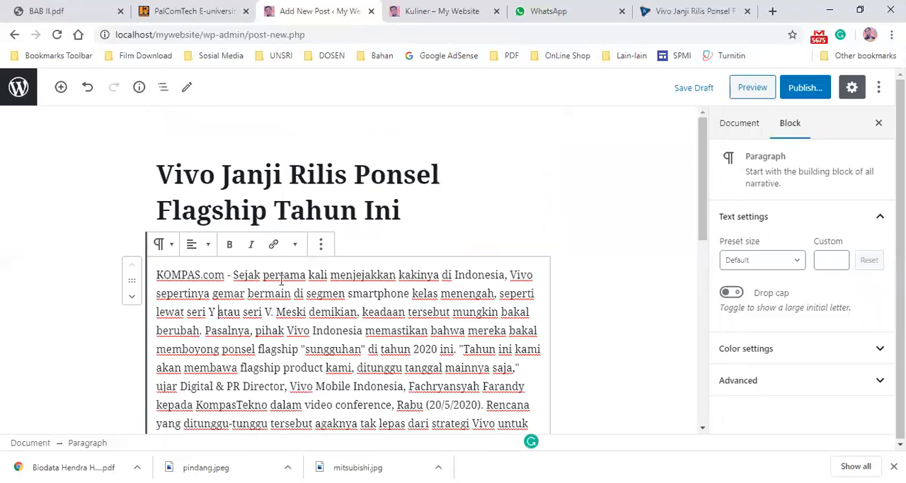
scroll(290, 276, "down", 2)
scroll(298, 272, "down", 1)
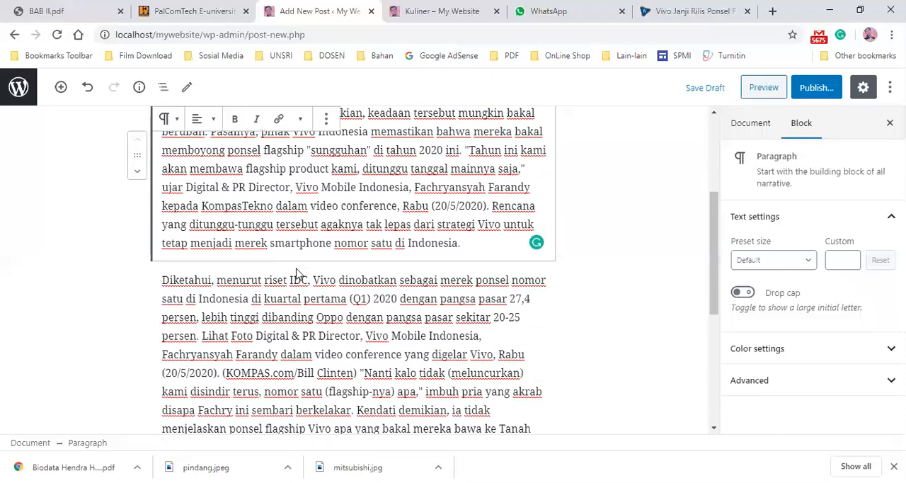
left_click(303, 289)
scroll(304, 289, "down", 4)
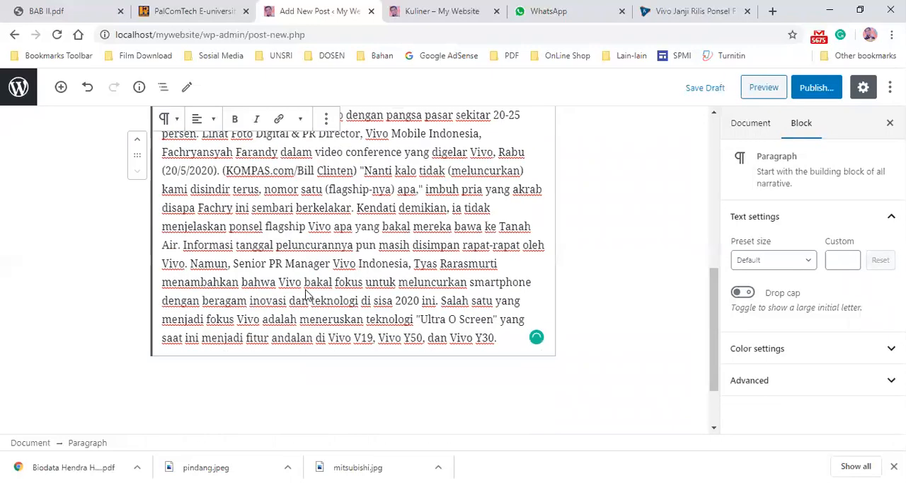
scroll(308, 288, "up", 2)
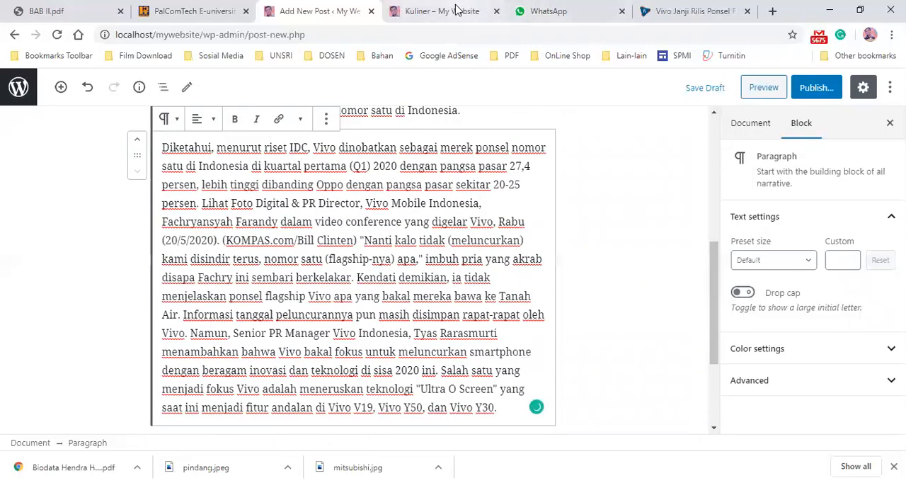
- Save the Kompas article's main photo as vivo in the Documents folder as a JPEG image
left_click(678, 15)
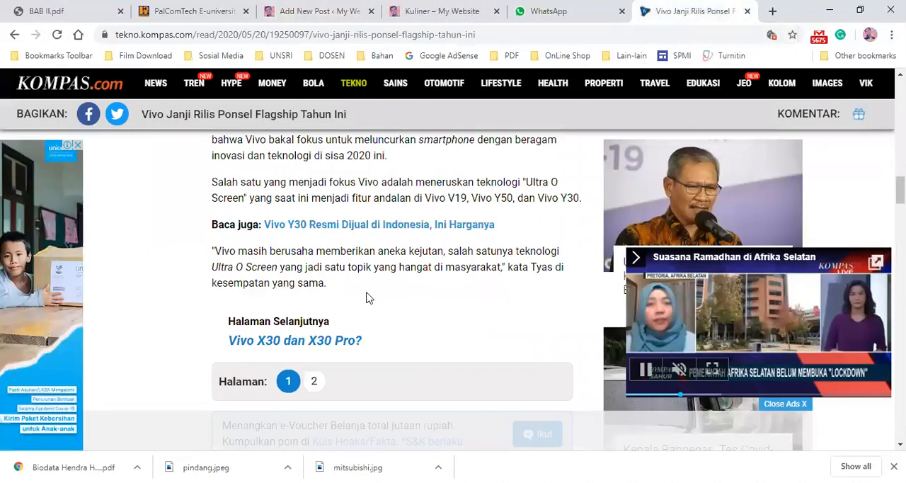
scroll(373, 283, "up", 10)
scroll(373, 276, "up", 9)
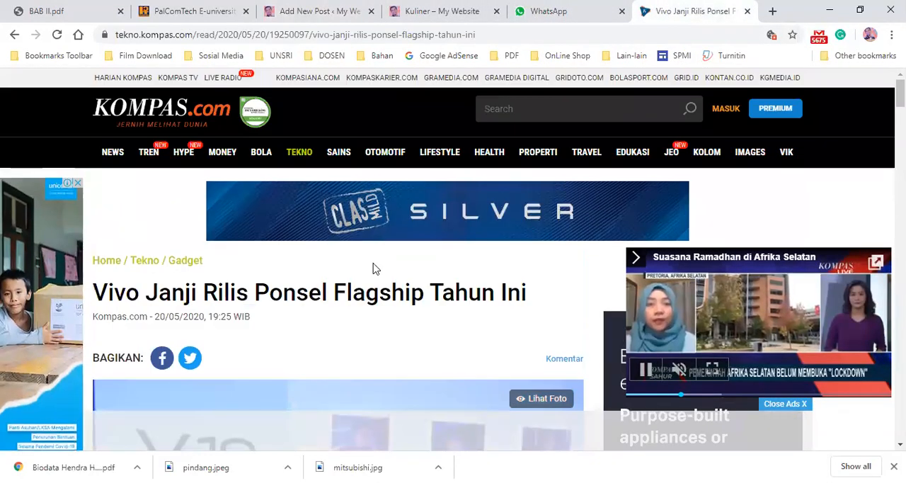
scroll(234, 283, "down", 4)
scroll(263, 232, "up", 2)
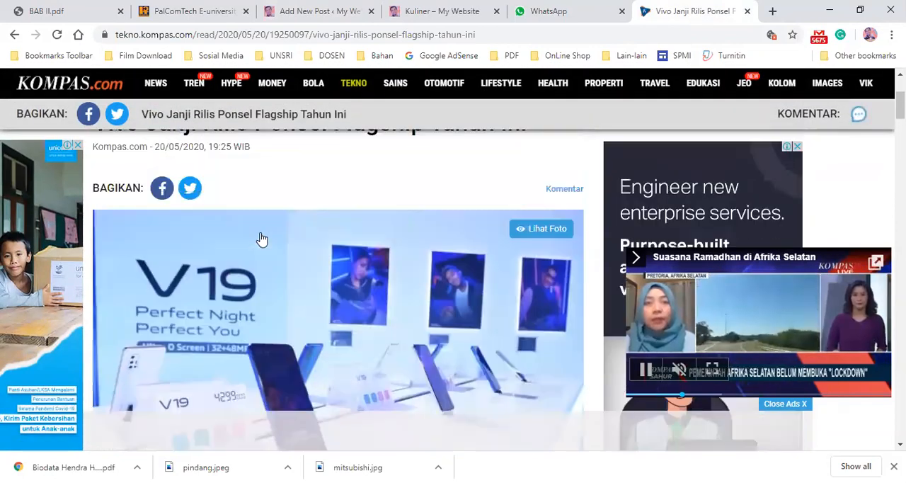
scroll(239, 301, "down", 1)
right_click(241, 276)
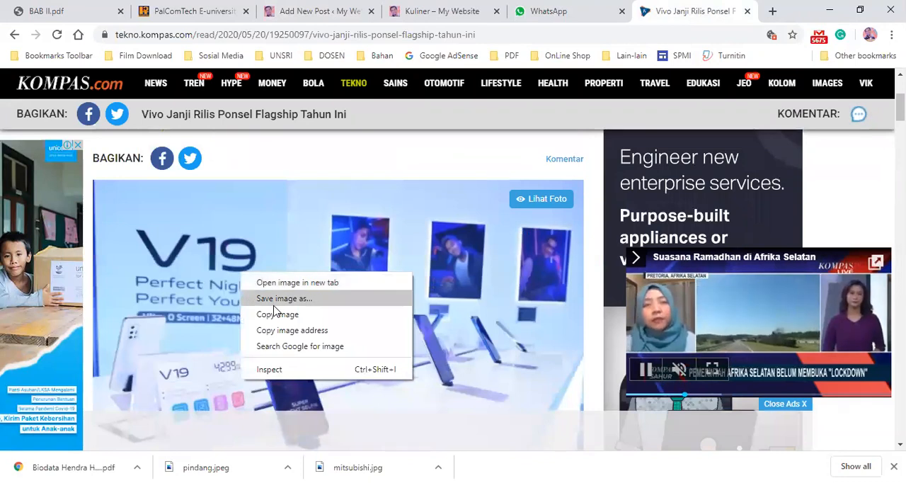
left_click(279, 299)
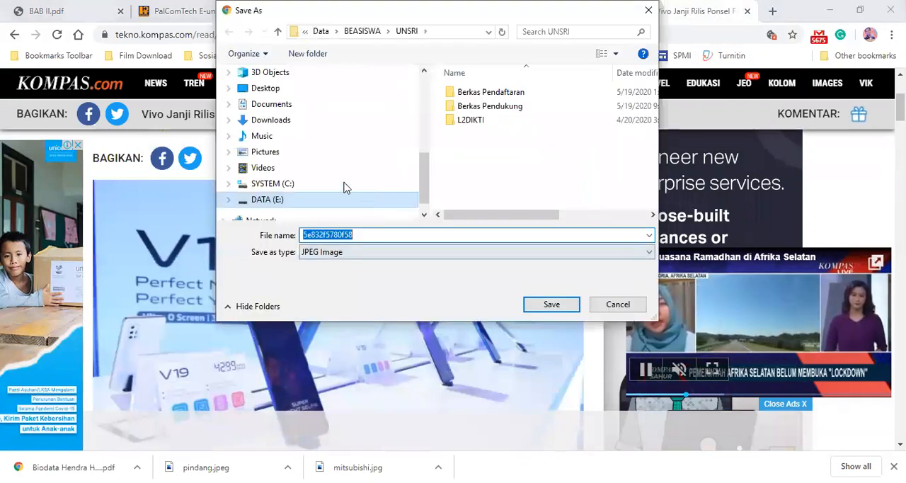
left_click(271, 104)
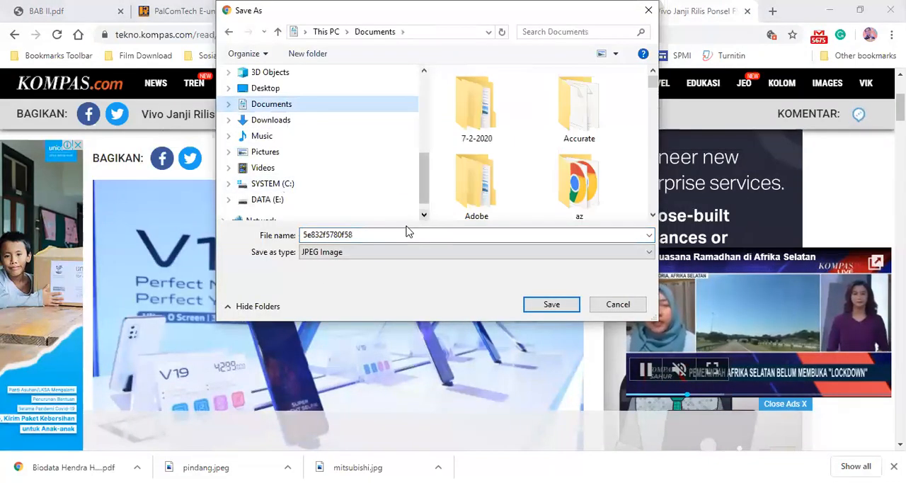
left_click(400, 235)
type("vivo")
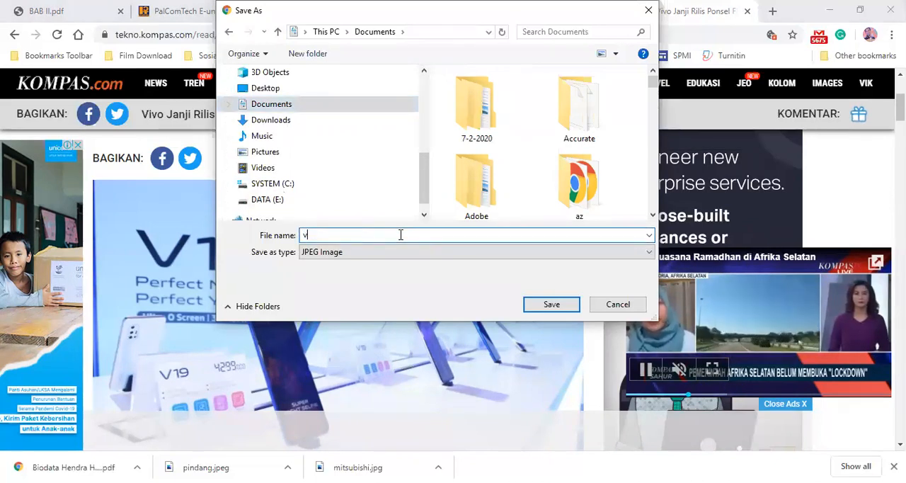
left_click(551, 304)
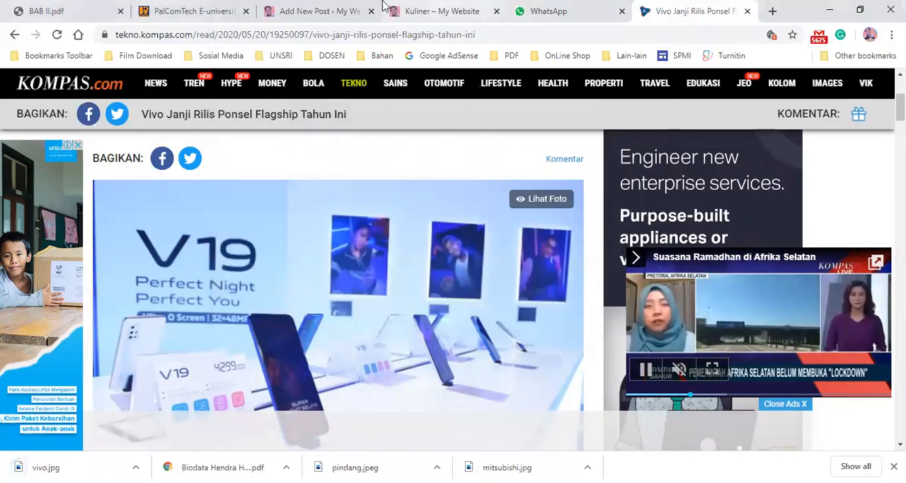
- Insert two empty paragraph blocks above the article text and place the cursor in the lower one
left_click(333, 11)
scroll(346, 219, "up", 5)
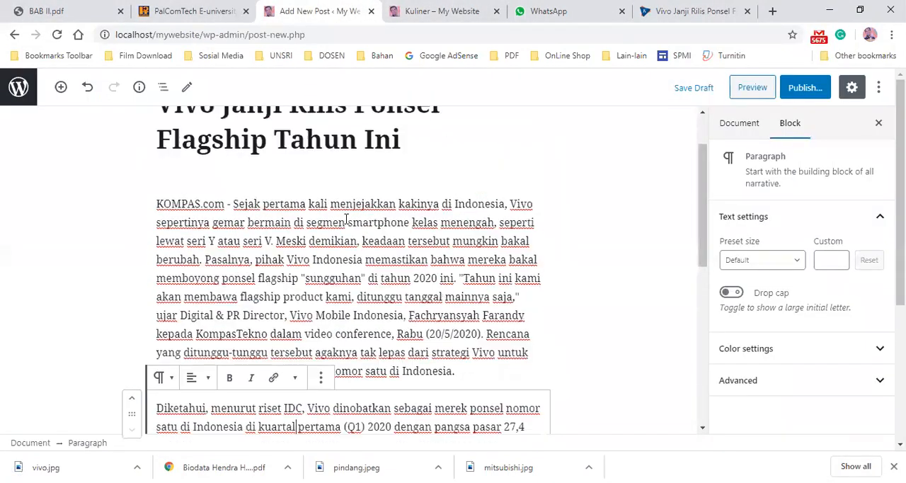
left_click(158, 208)
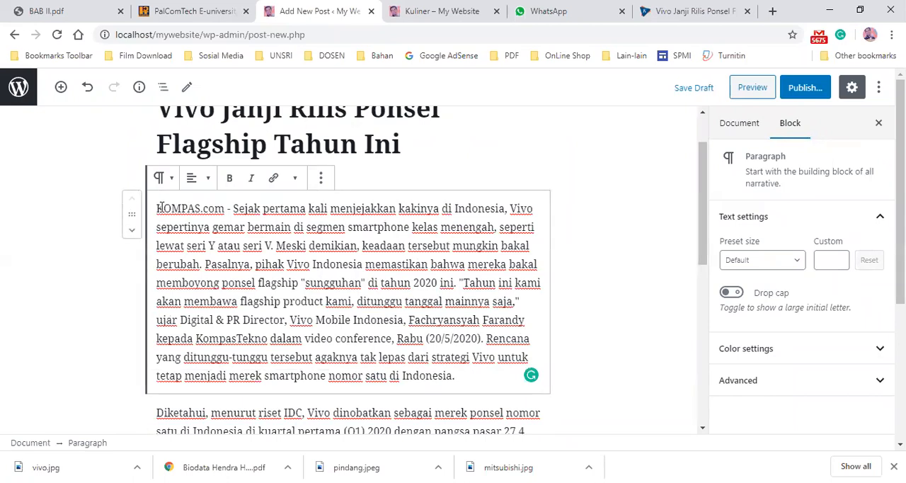
key("Return")
key("Return")
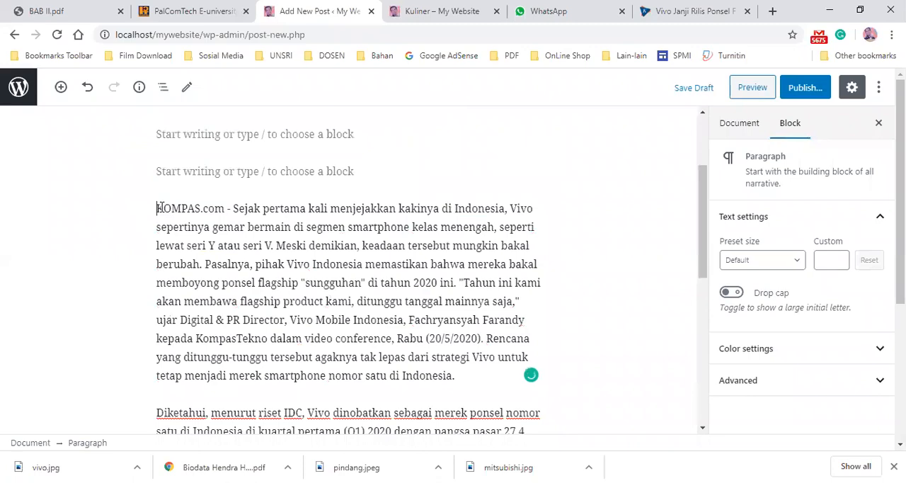
left_click(359, 172)
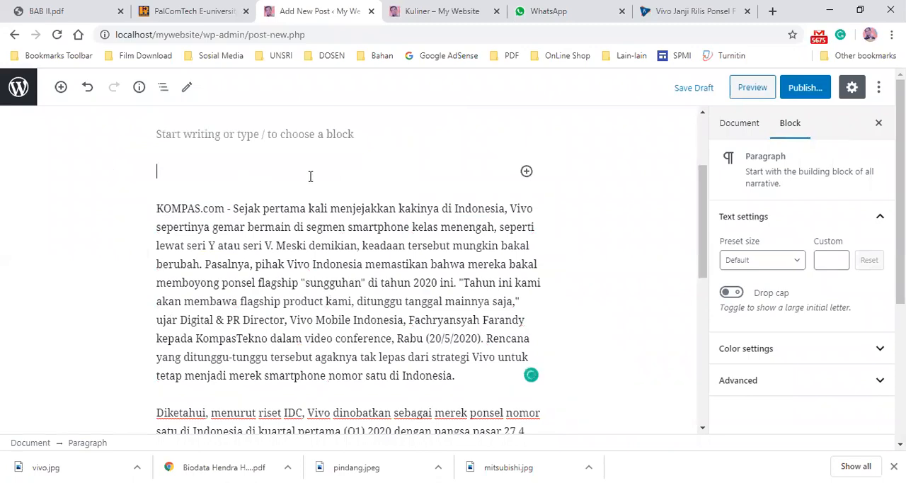
scroll(297, 181, "up", 3)
scroll(288, 225, "down", 2)
scroll(288, 225, "down", 5)
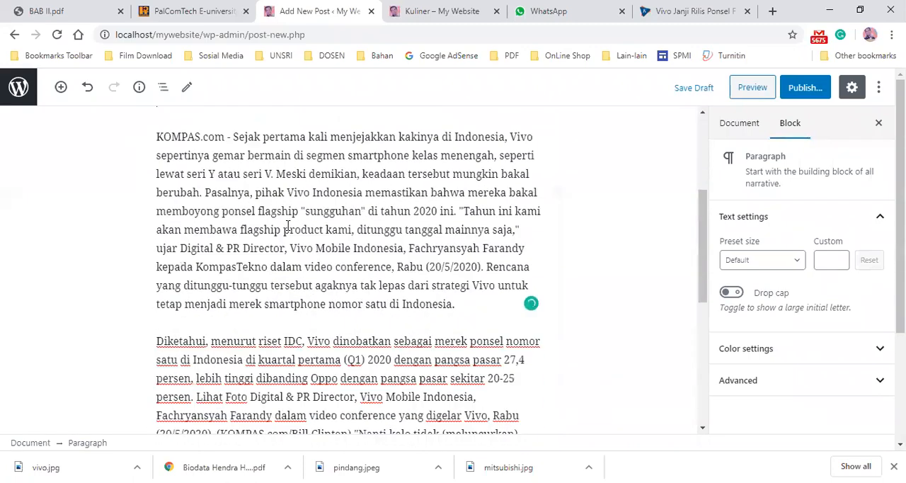
scroll(305, 215, "up", 2)
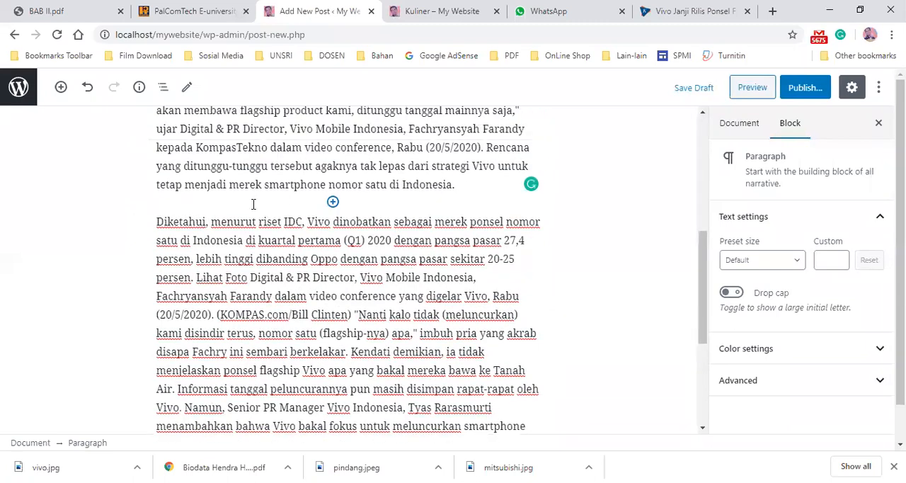
left_click(217, 198)
scroll(333, 205, "up", 4)
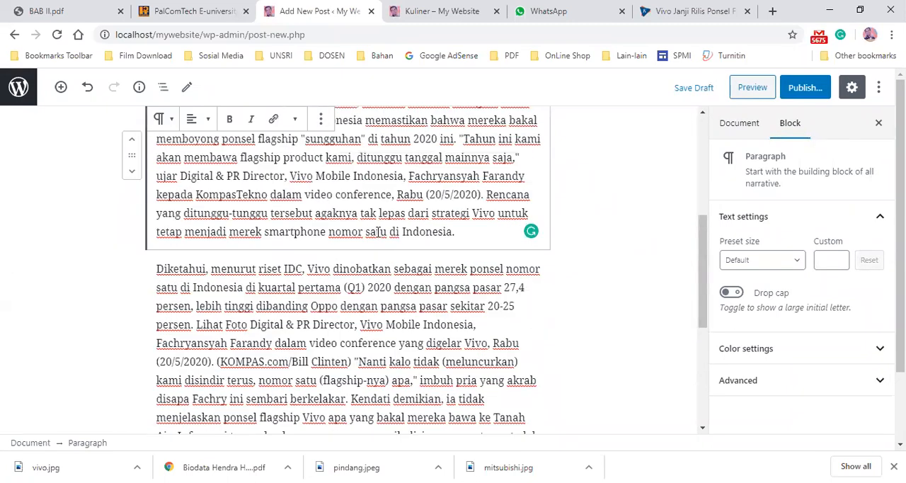
left_click(294, 212)
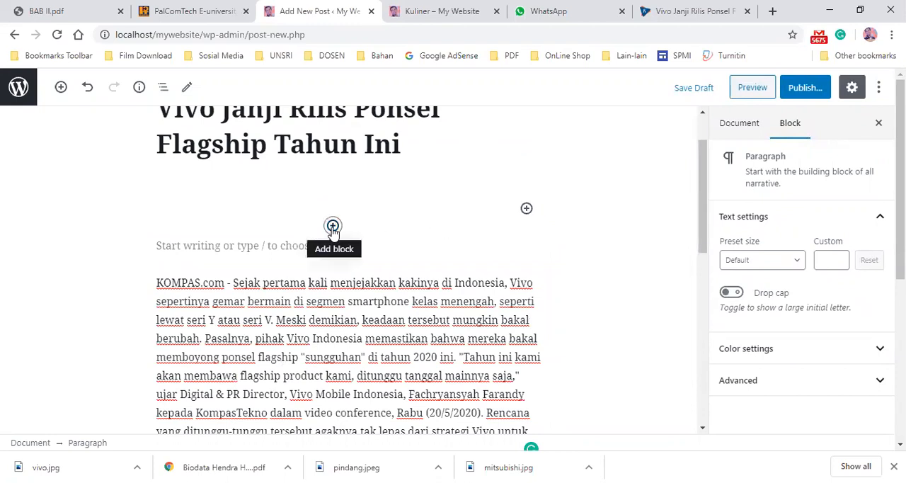
left_click(204, 250)
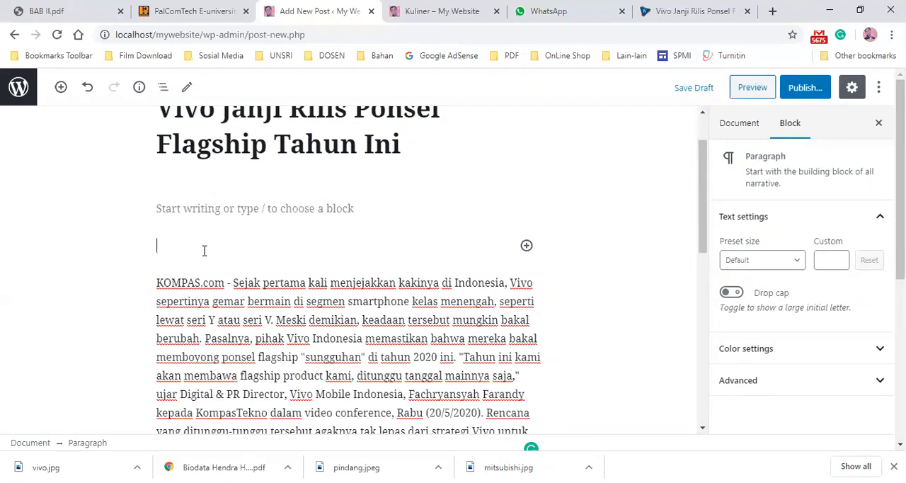
- Remove the extra empty block, then insert an Image block above the article text by uploading vivo from the Documents folder
key("Delete")
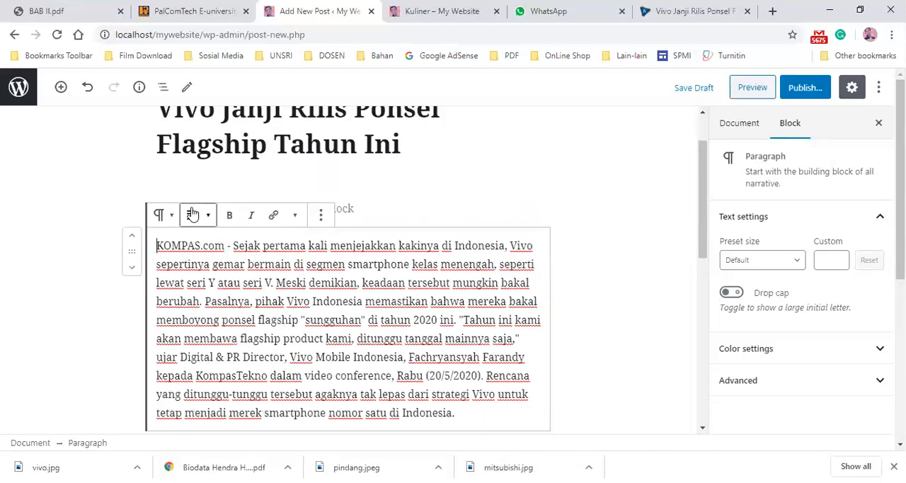
left_click(411, 190)
left_click(356, 209)
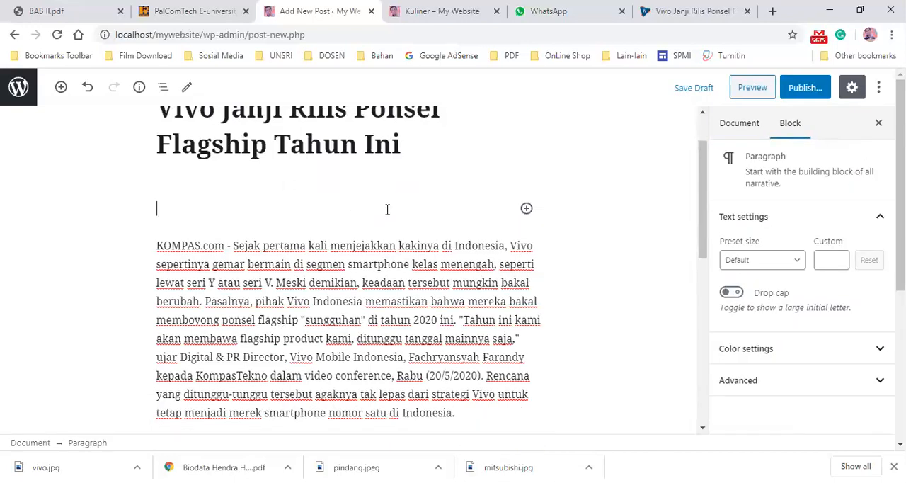
left_click(526, 209)
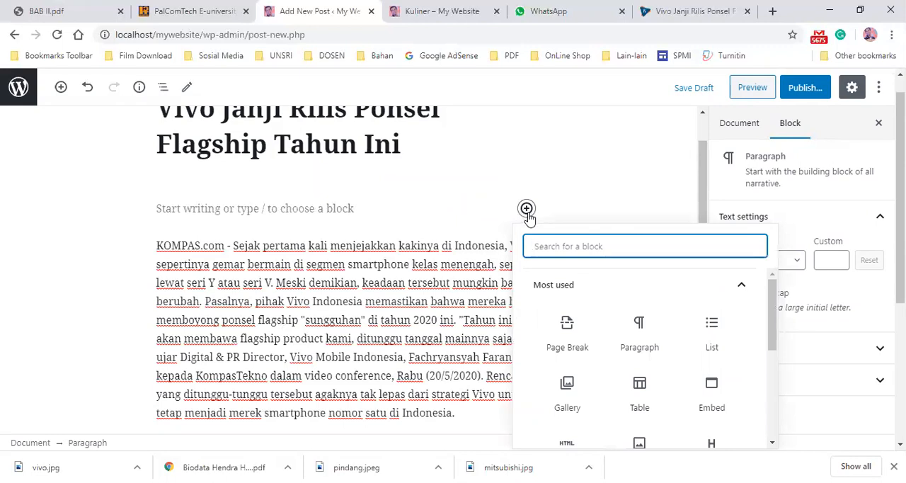
left_click_drag(777, 322, 770, 345)
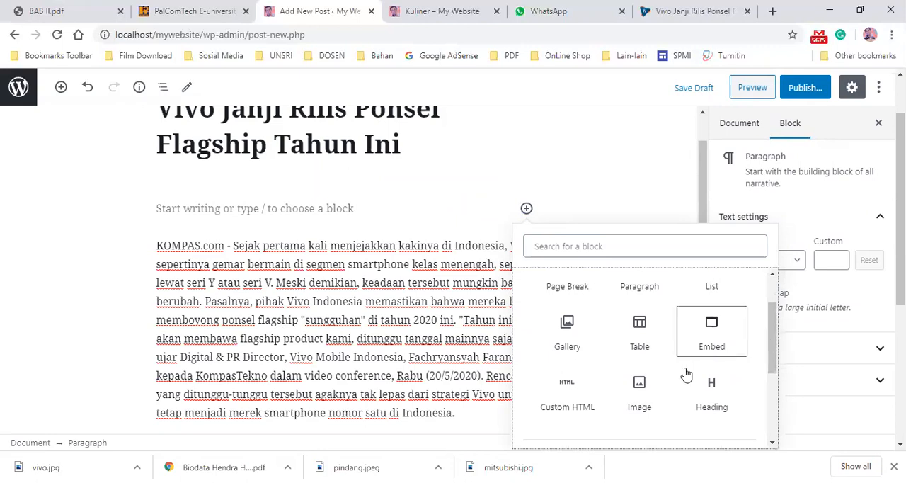
left_click(640, 398)
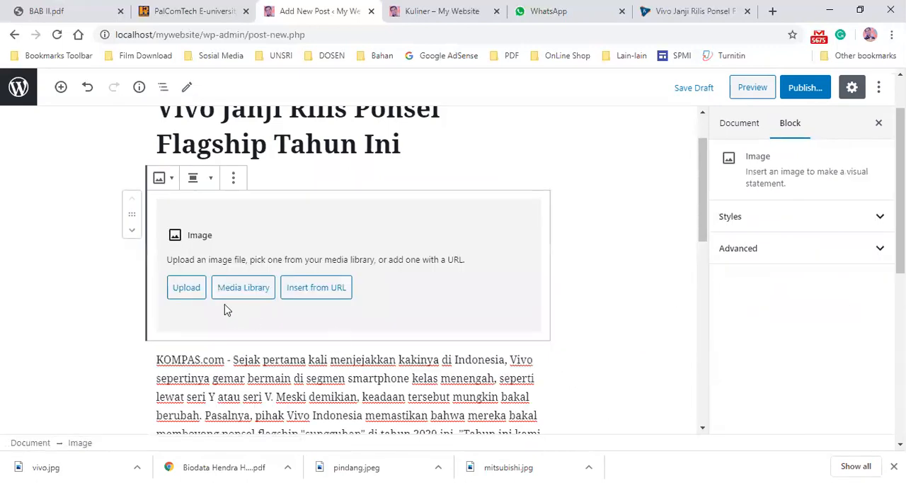
left_click(182, 295)
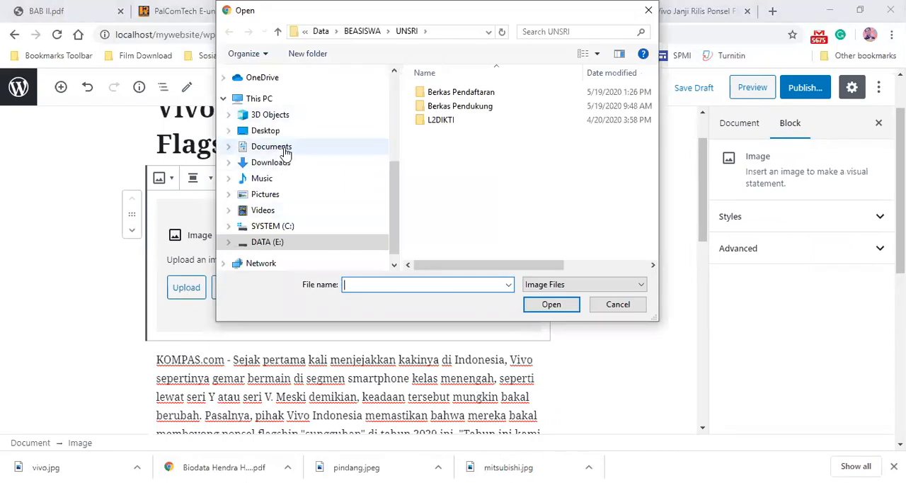
left_click(318, 146)
left_click(520, 184)
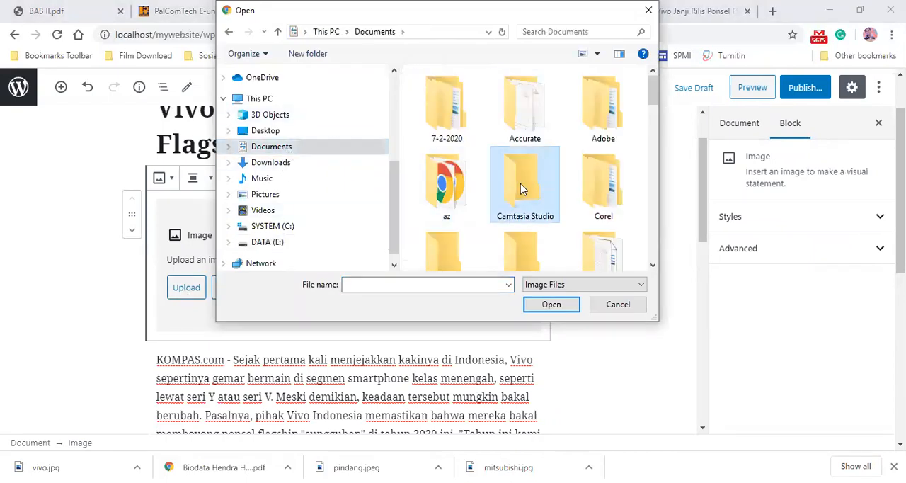
key("v")
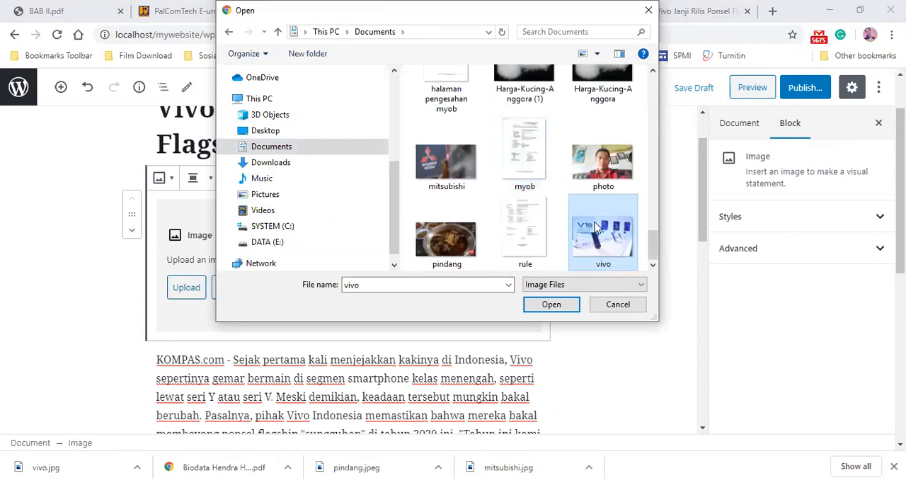
left_click(552, 310)
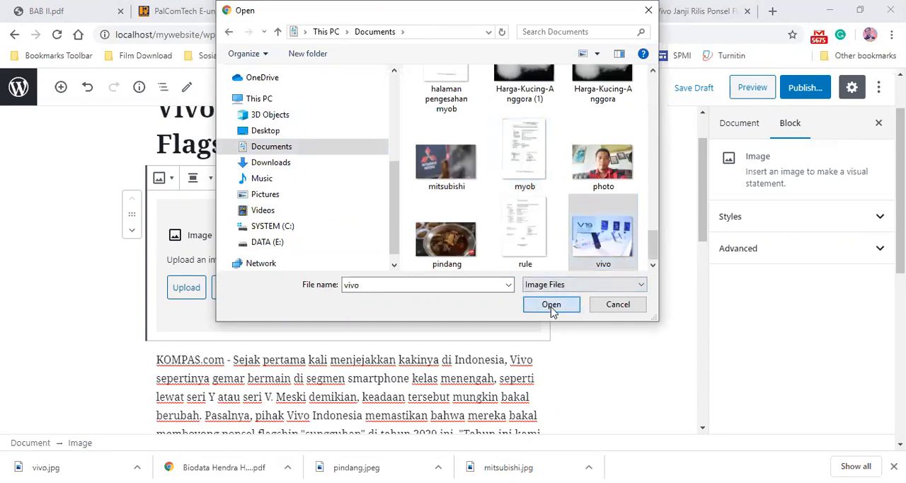
- Set the inserted image's alignment to center
scroll(467, 282, "down", 1)
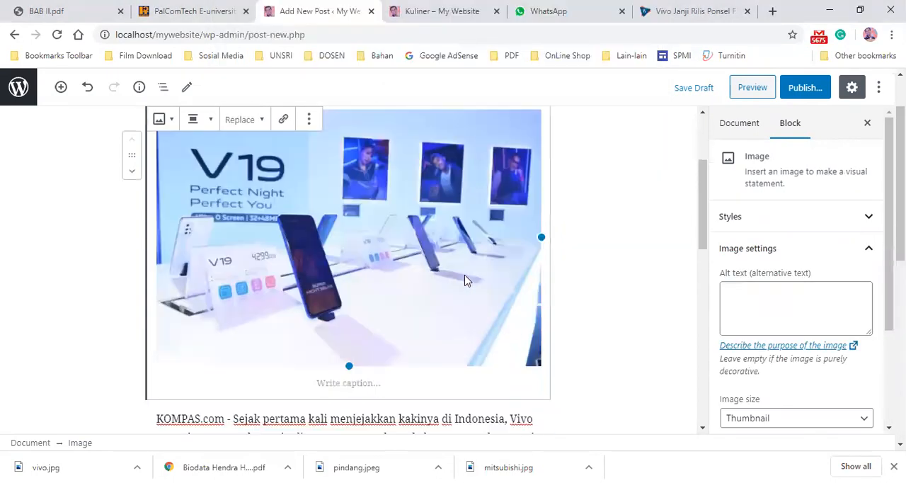
scroll(465, 280, "down", 1)
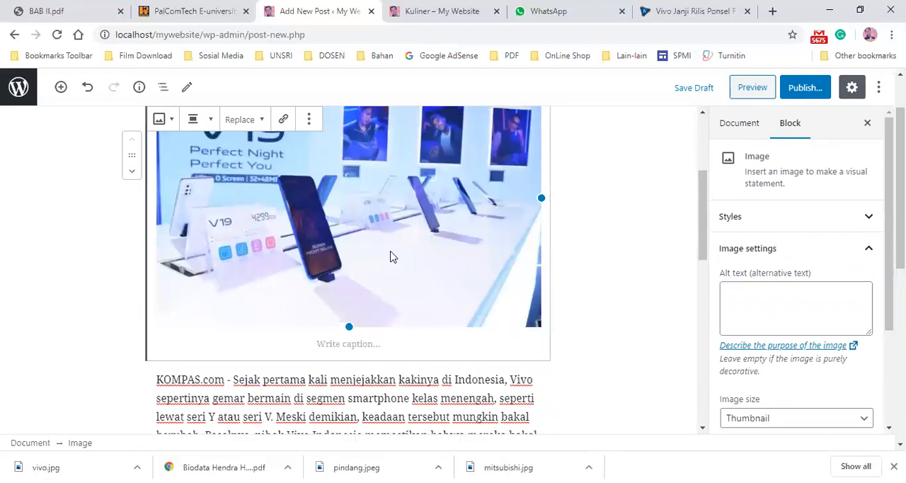
scroll(391, 256, "up", 2)
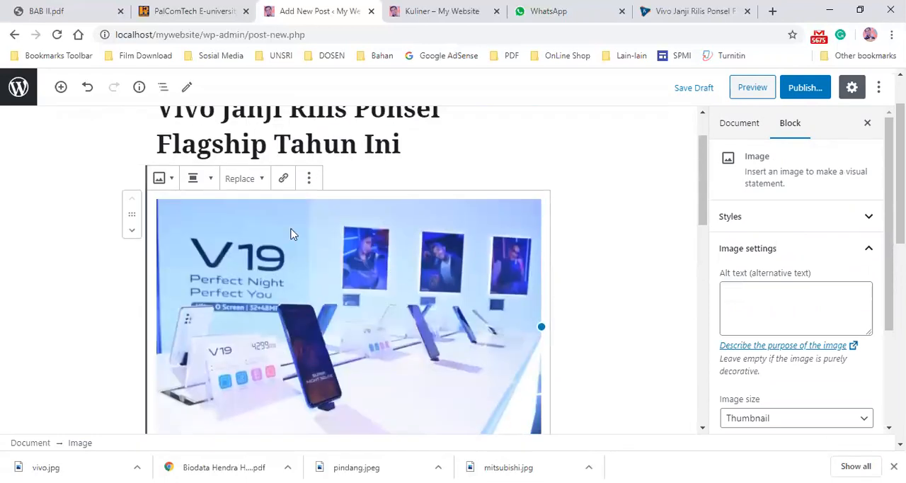
left_click(212, 186)
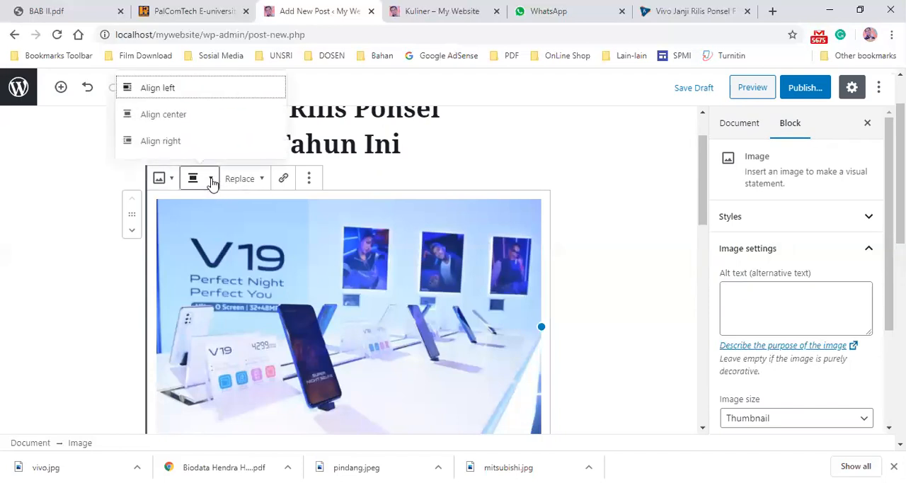
left_click(179, 121)
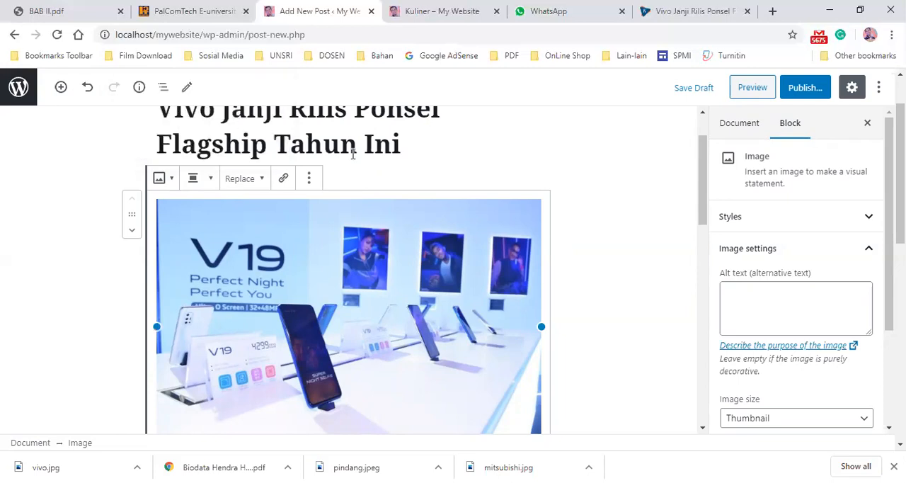
left_click(211, 179)
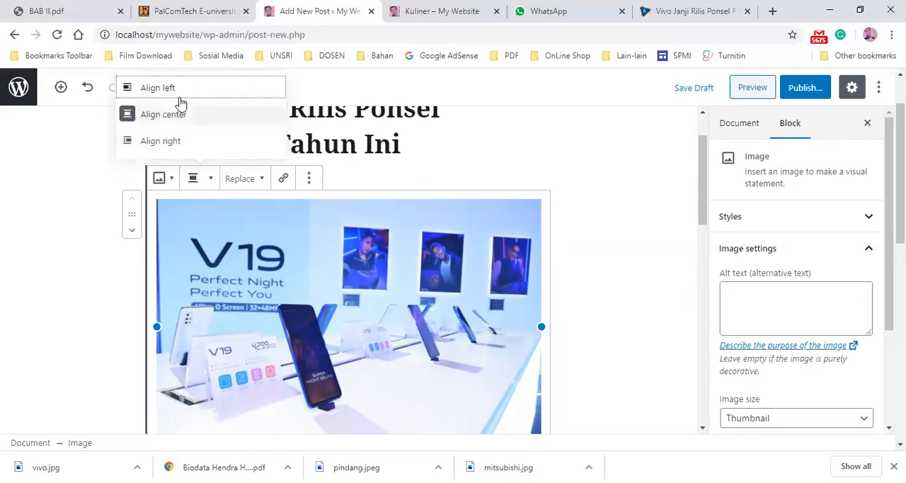
left_click(581, 234)
- Compare the post's text and image with the original Kompas article in the other tab
scroll(580, 234, "down", 5)
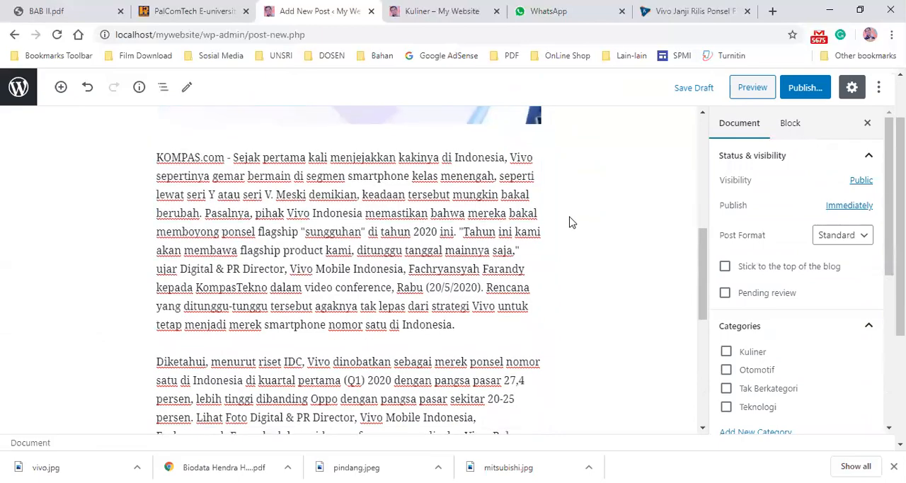
scroll(572, 222, "down", 4)
scroll(565, 230, "up", 3)
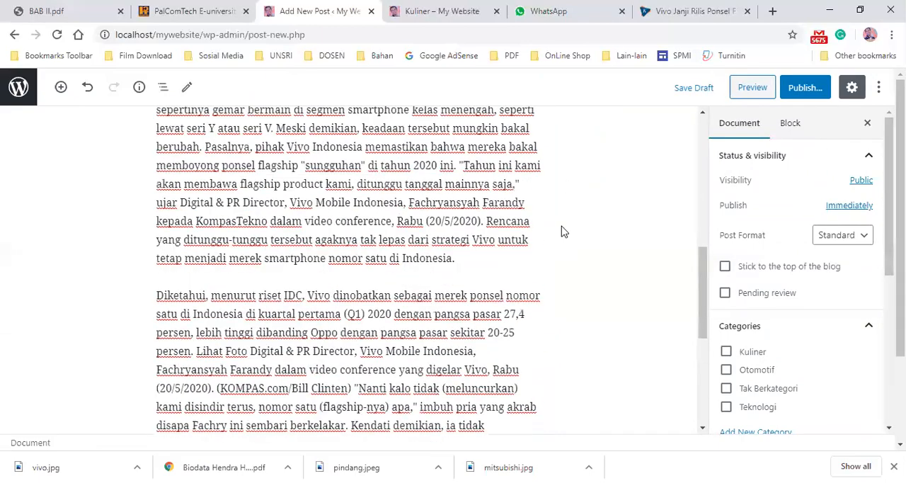
scroll(512, 220, "up", 4)
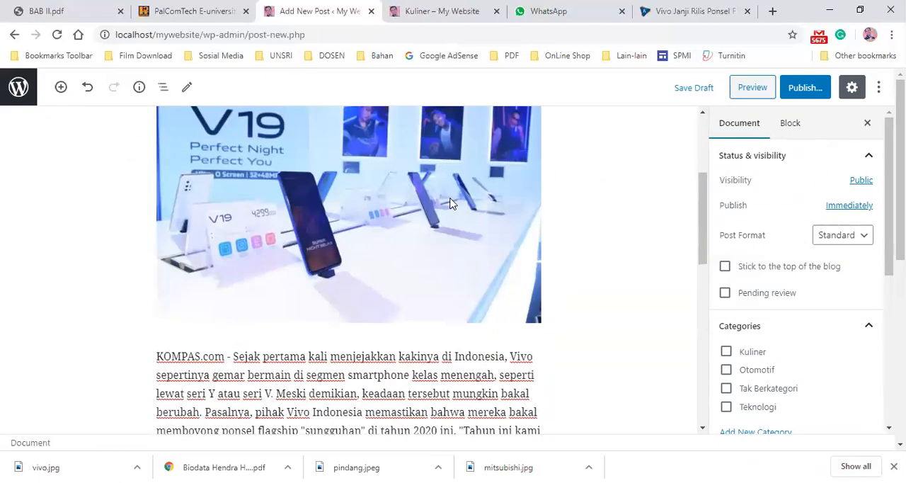
scroll(447, 205, "down", 2)
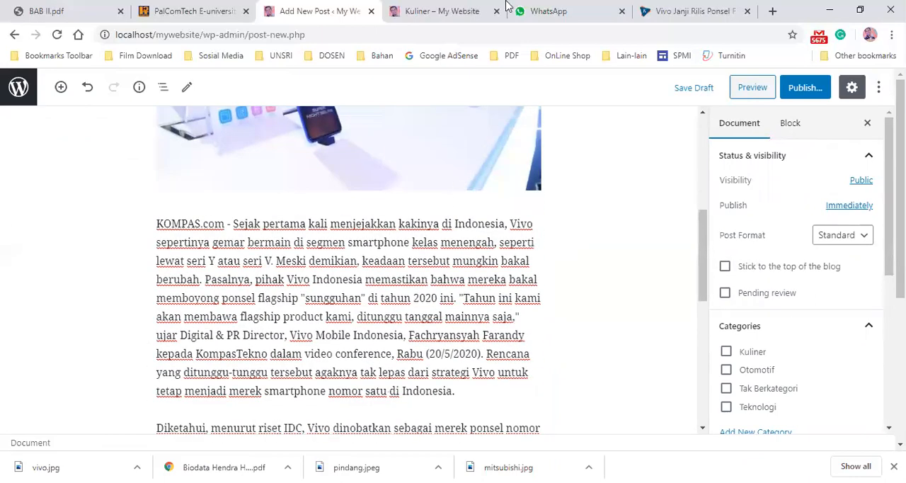
left_click(696, 10)
scroll(320, 230, "down", 1)
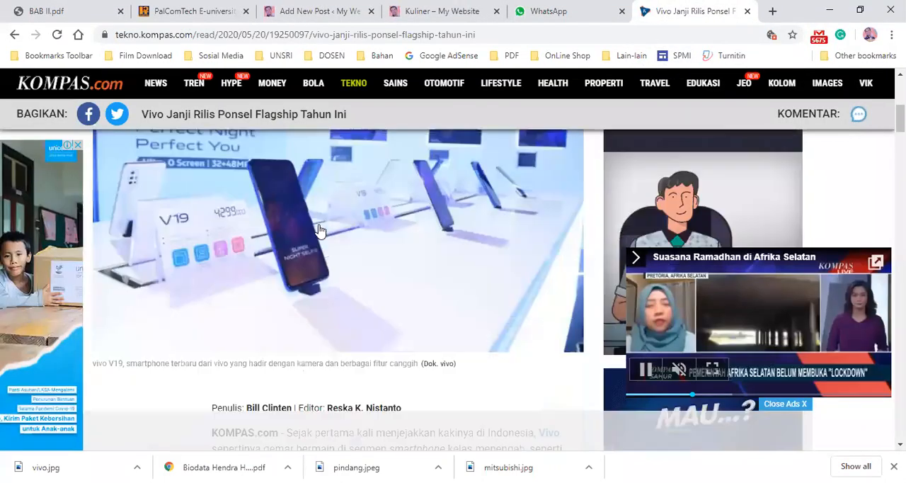
scroll(320, 230, "down", 11)
scroll(320, 230, "up", 9)
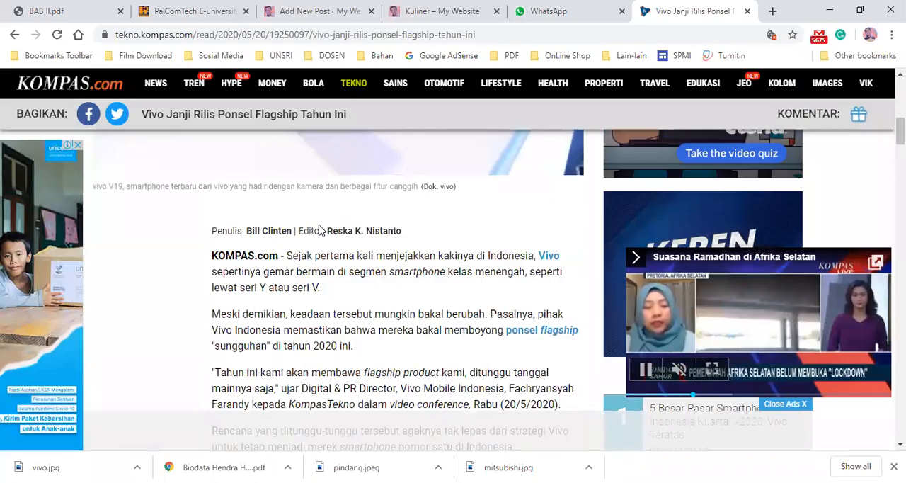
scroll(320, 230, "up", 5)
scroll(319, 229, "down", 5)
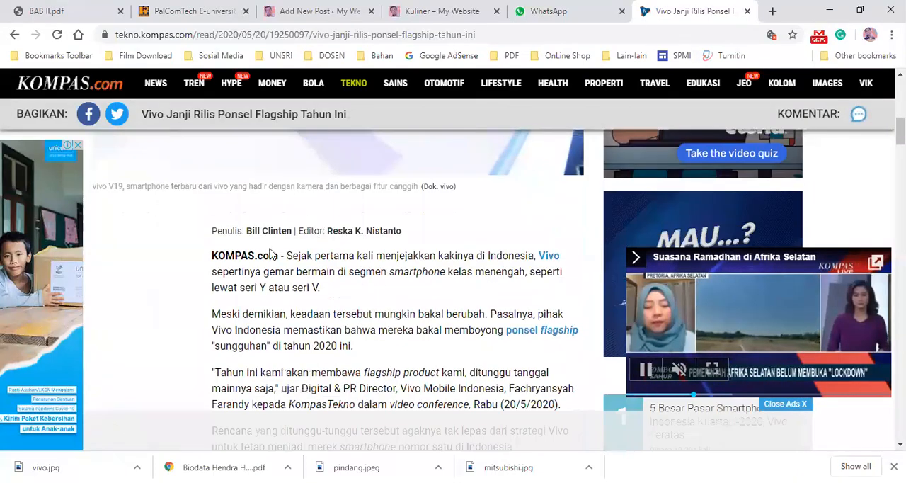
scroll(330, 181, "down", 9)
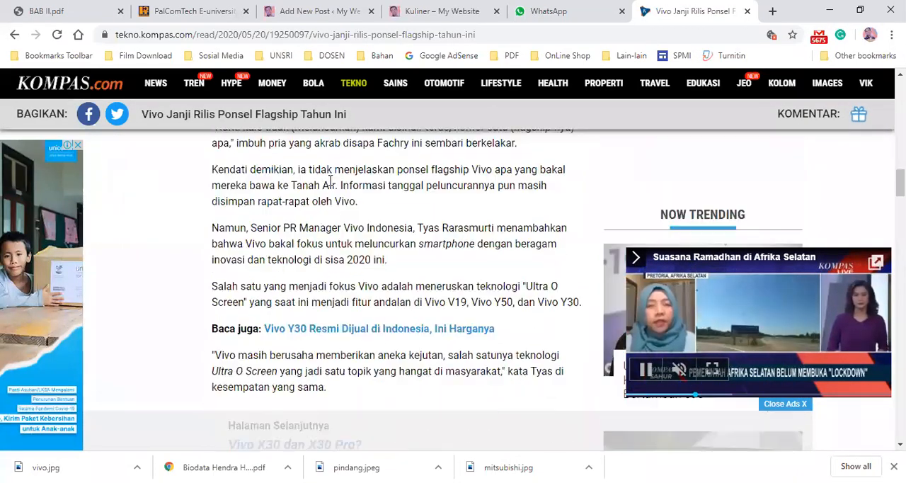
left_click(425, 12)
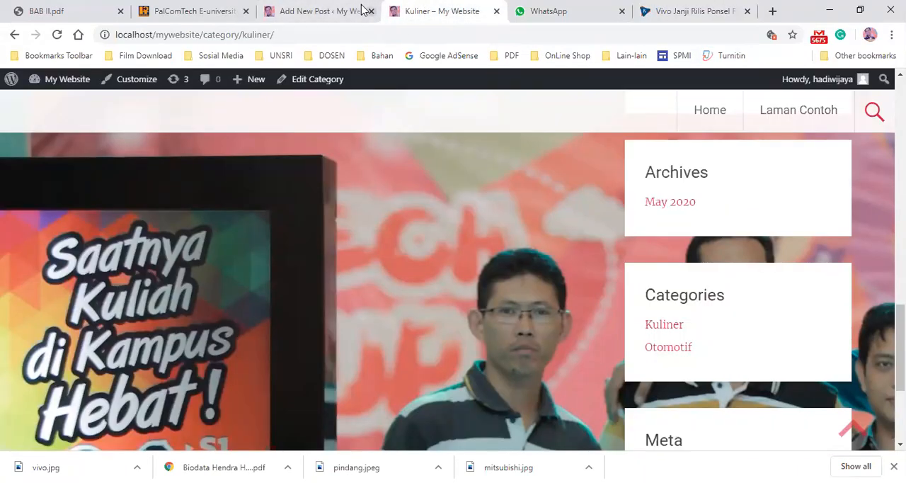
left_click(335, 10)
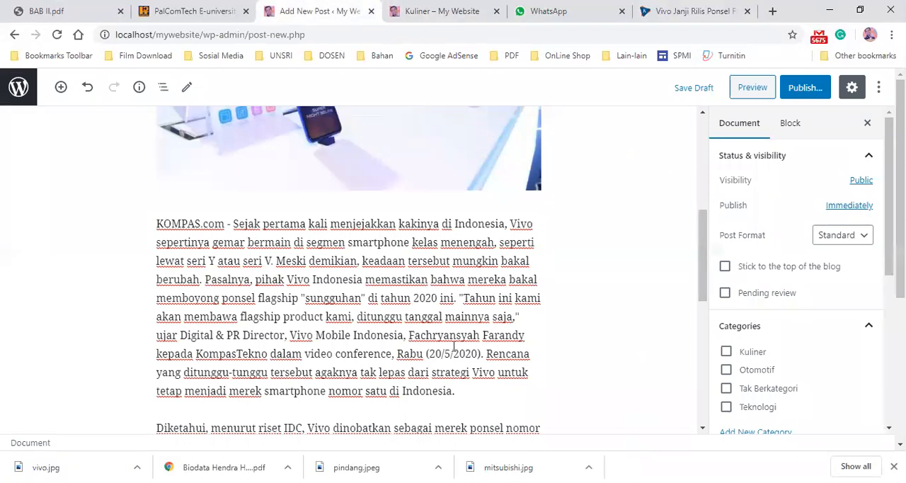
- Insert a Page Break block between the two article paragraph blocks
scroll(471, 422, "down", 3)
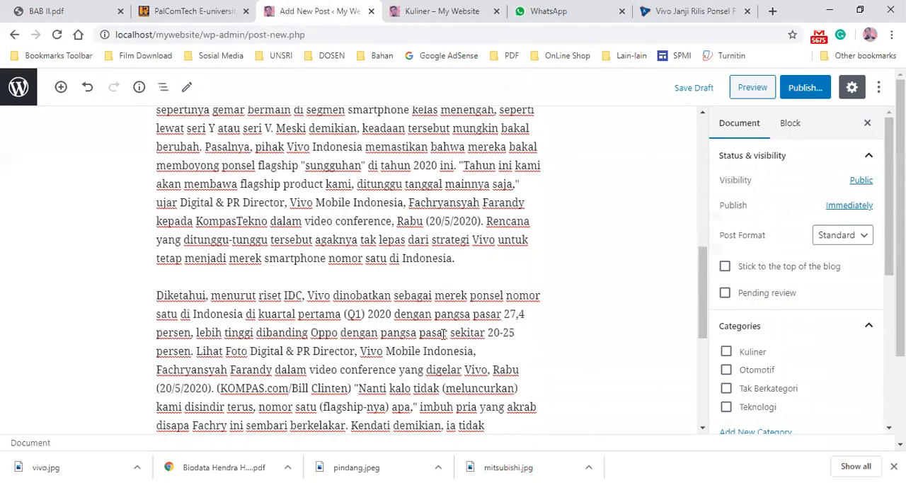
left_click(457, 262)
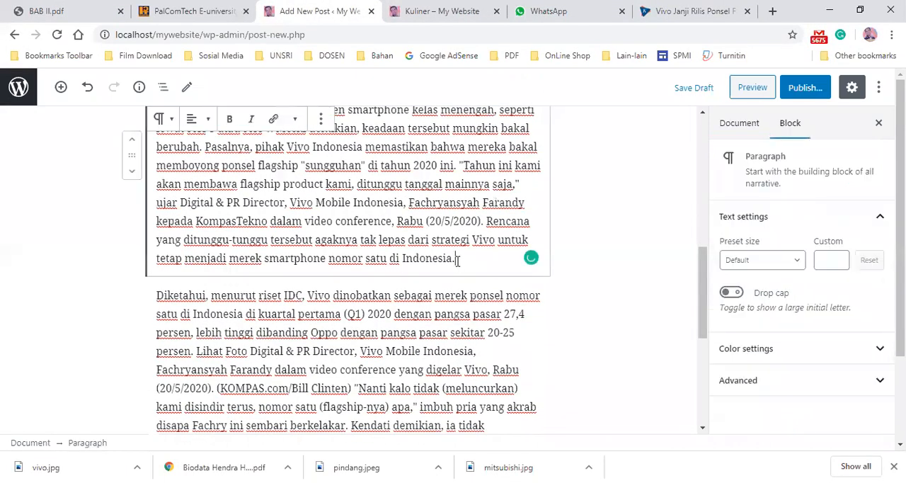
left_click(256, 314)
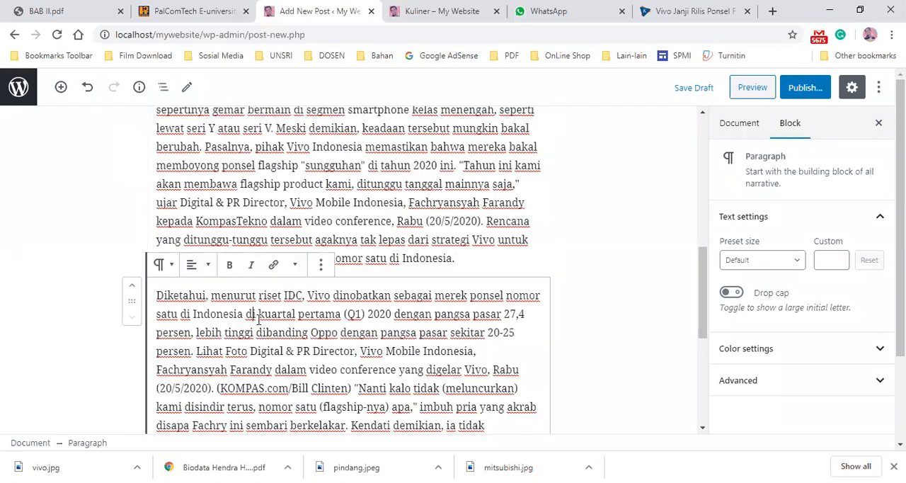
left_click(457, 262)
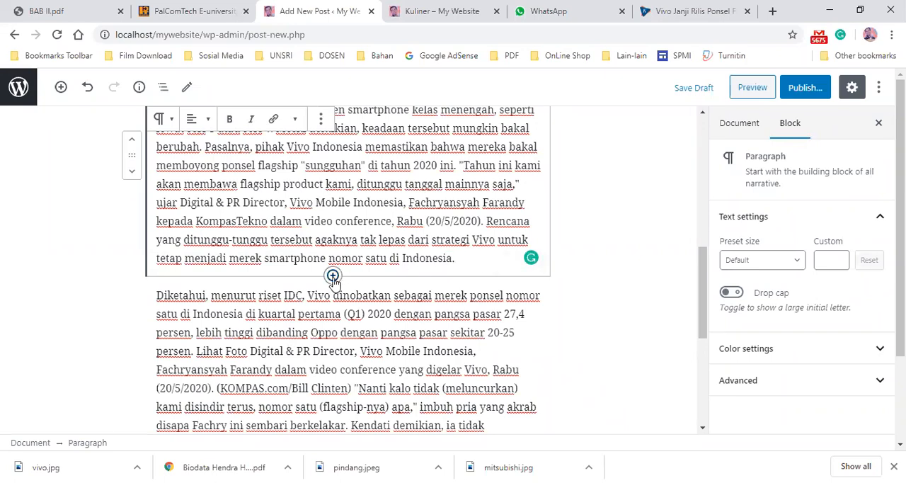
left_click(333, 277)
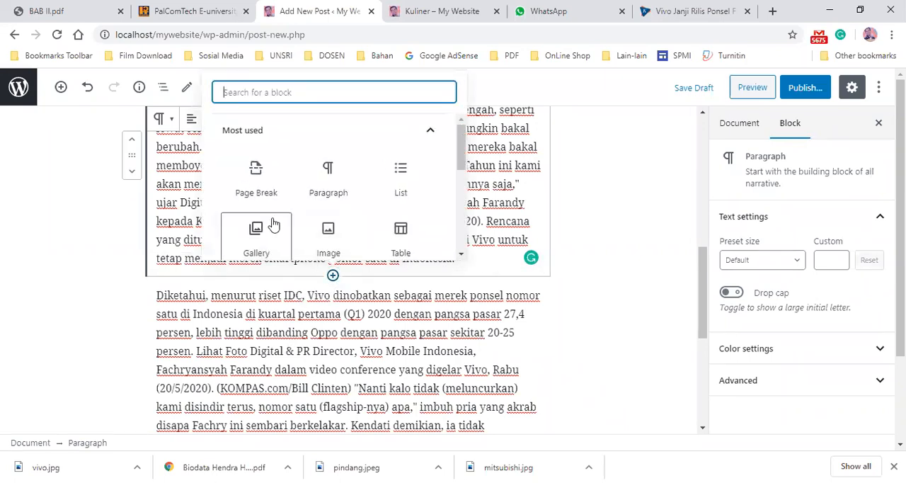
left_click(256, 176)
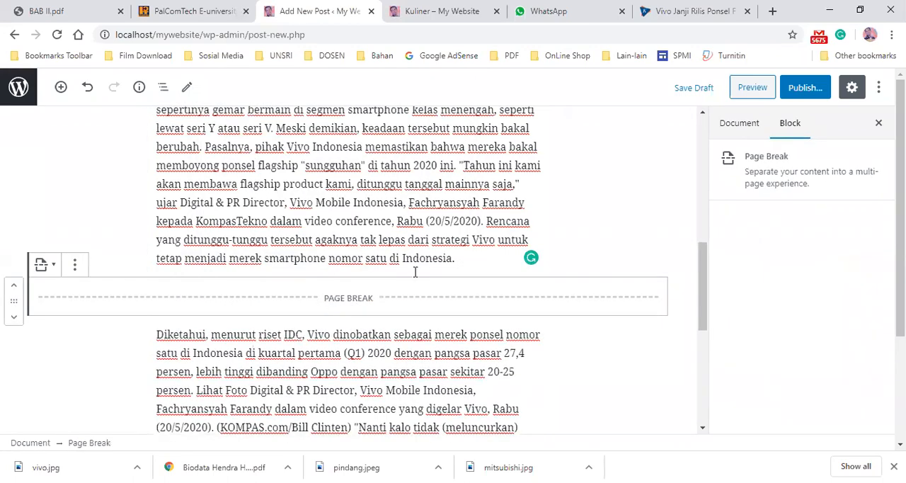
- Assign the post to the Teknologi category in the document settings
scroll(416, 271, "up", 3)
scroll(399, 283, "down", 3)
scroll(403, 281, "up", 5)
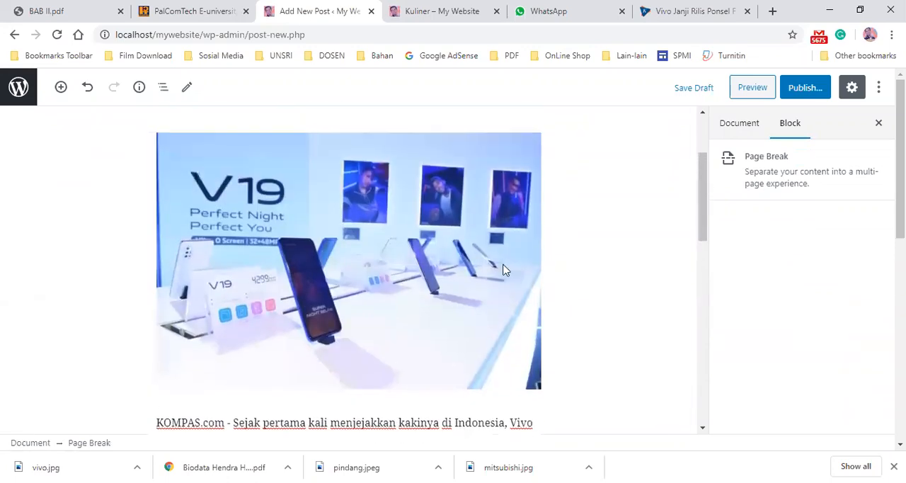
scroll(396, 225, "down", 1)
scroll(395, 227, "up", 3)
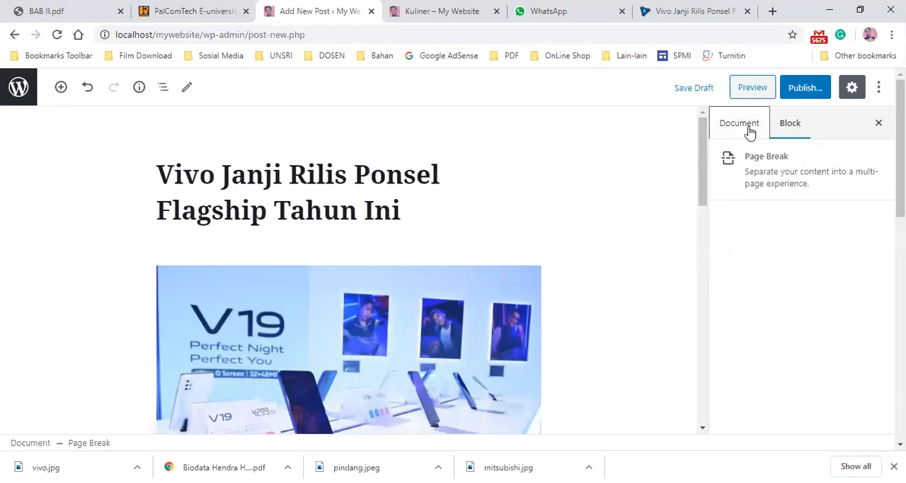
left_click(750, 133)
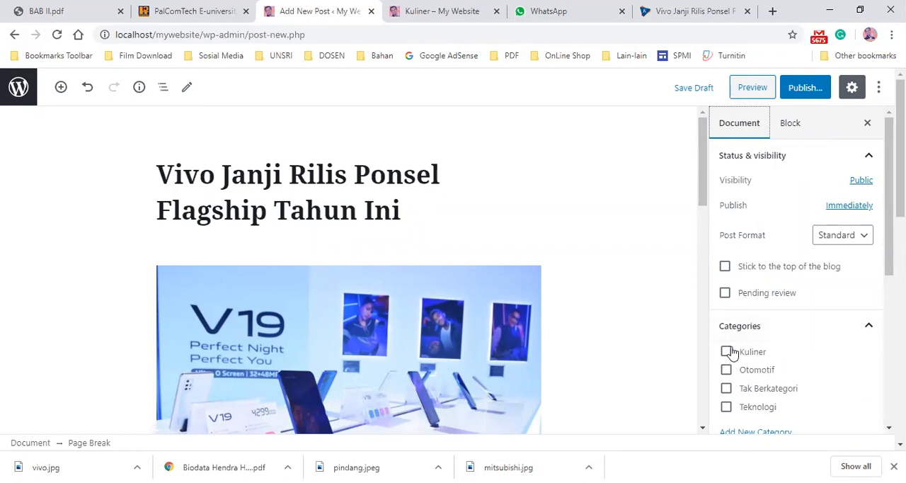
left_click(727, 408)
- Review the post's paragraphs, category selection and paragraph alignment options in the editor
scroll(782, 407, "down", 1)
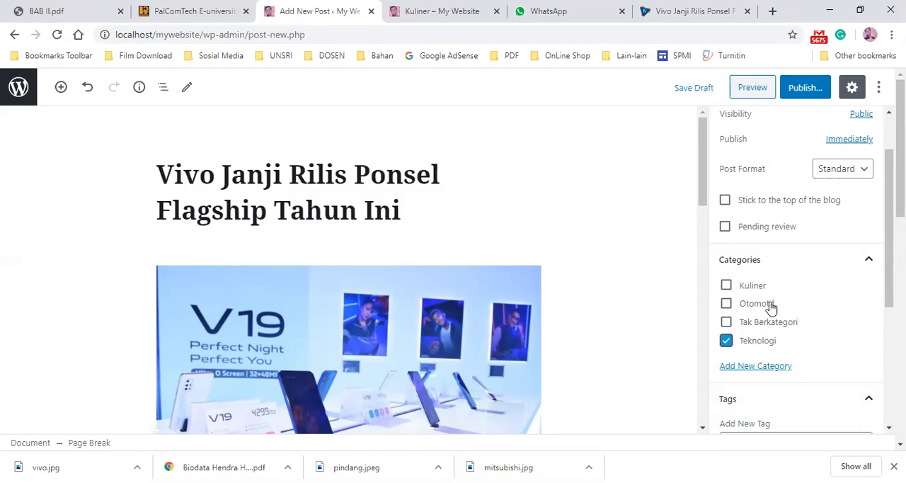
scroll(770, 336, "up", 1)
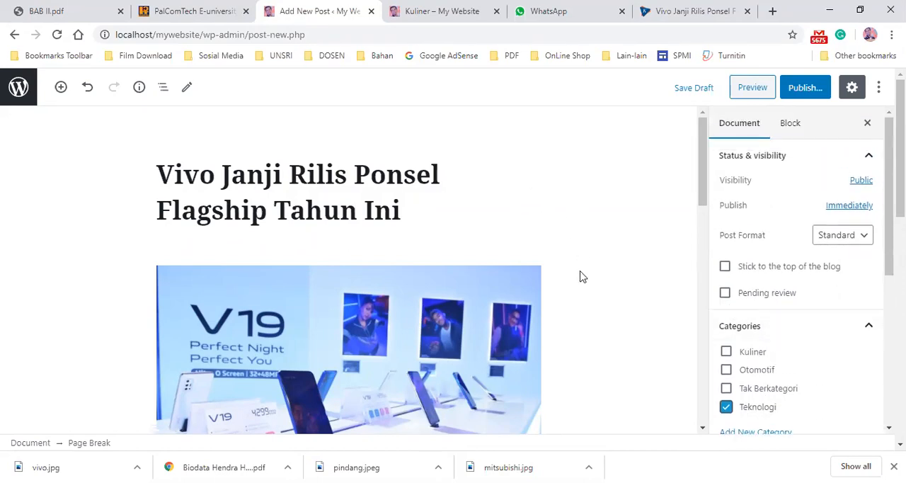
scroll(375, 234, "down", 5)
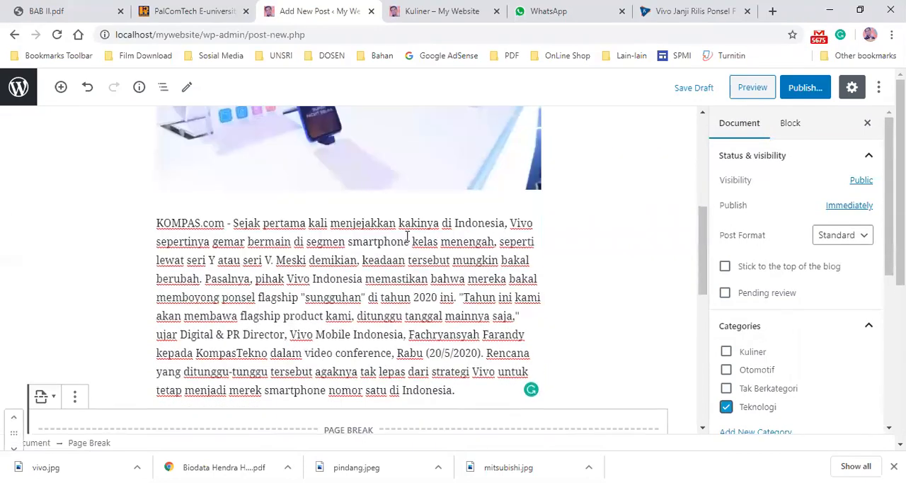
left_click(386, 213)
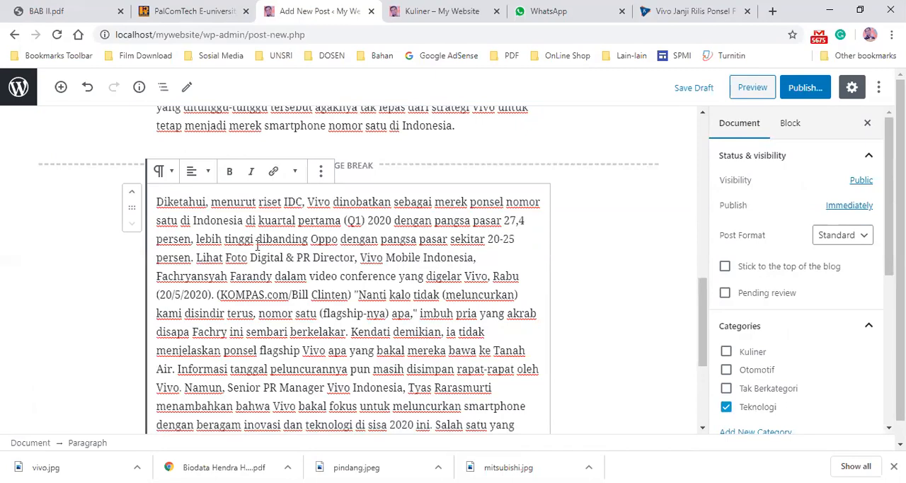
left_click_drag(157, 204, 524, 406)
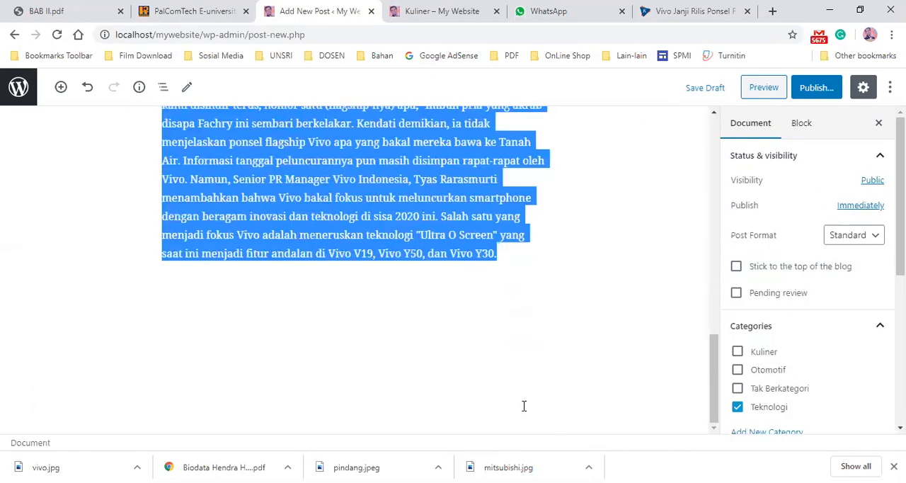
scroll(200, 181, "up", 4)
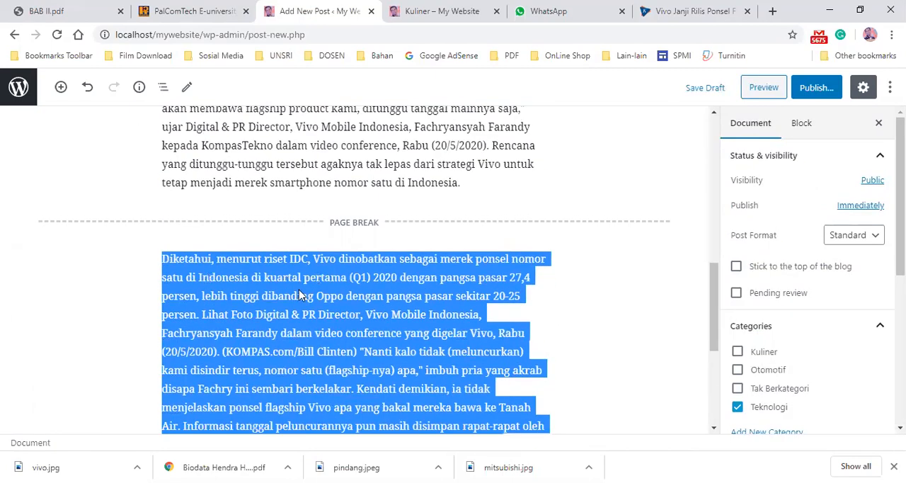
left_click(347, 260)
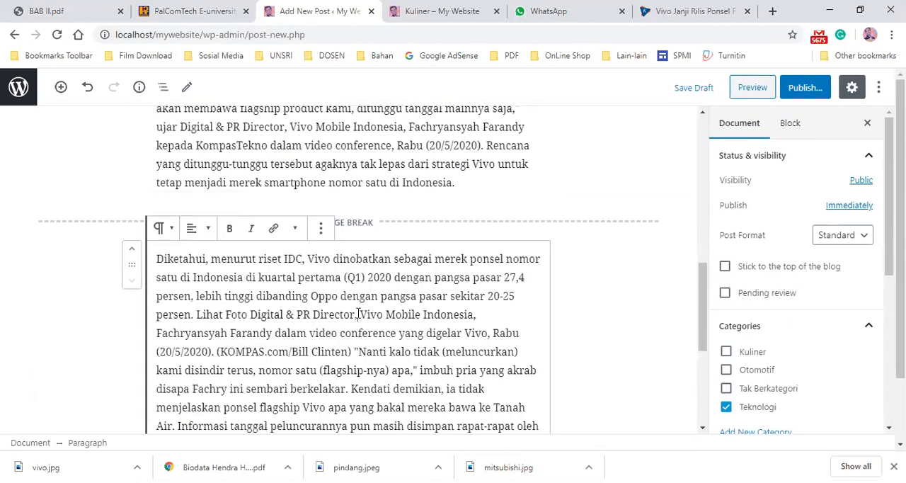
left_click(192, 228)
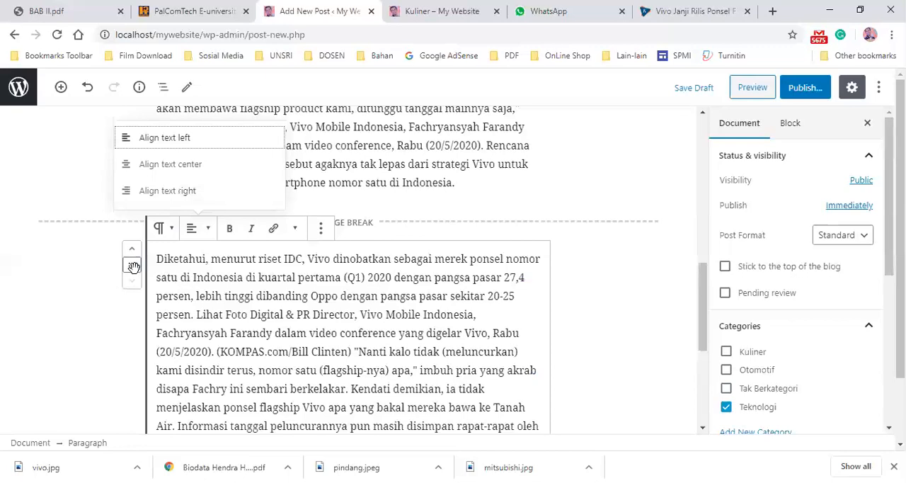
scroll(501, 269, "up", 10)
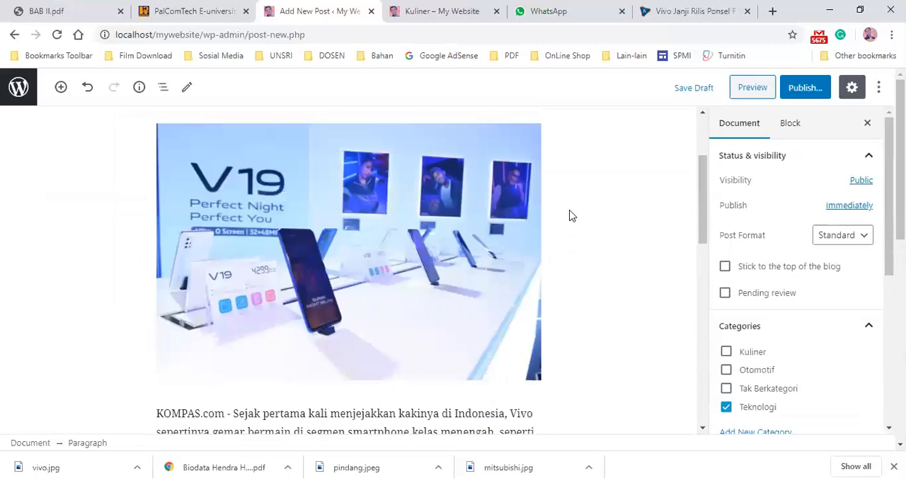
scroll(573, 215, "up", 2)
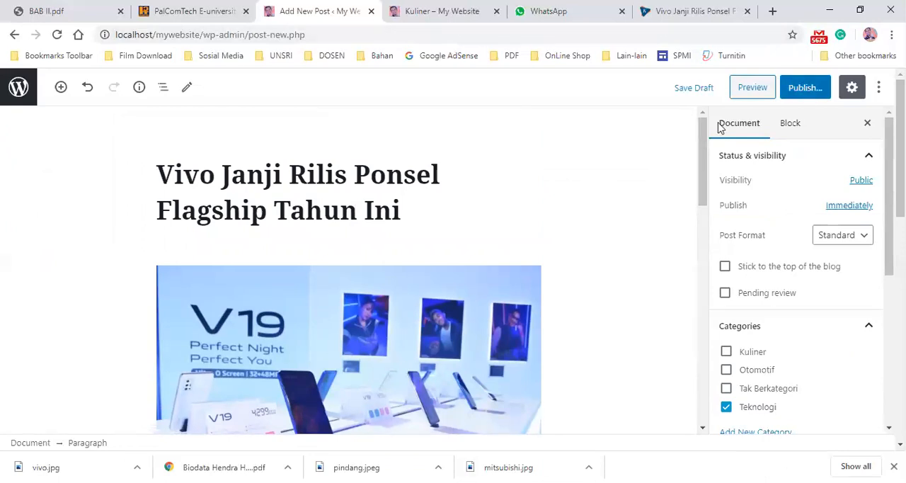
- Publish the post, then reload the Kuliner category page in the site tab
left_click(805, 87)
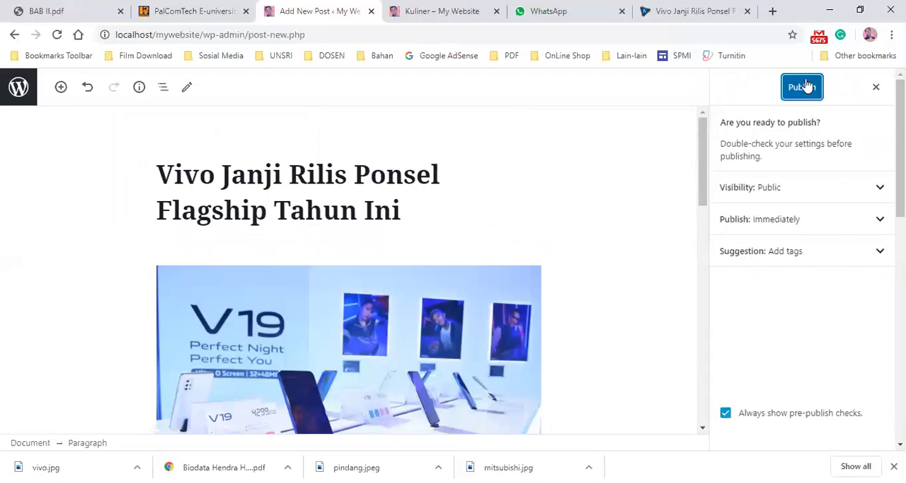
left_click(805, 85)
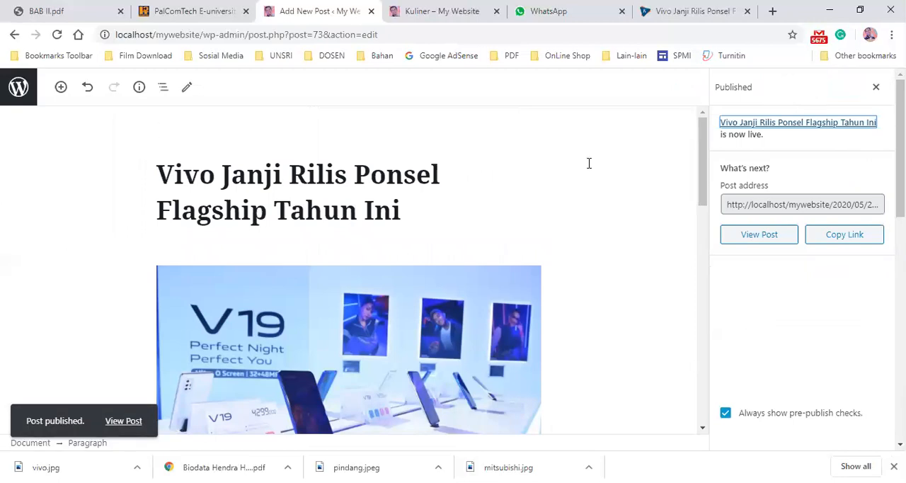
left_click(428, 12)
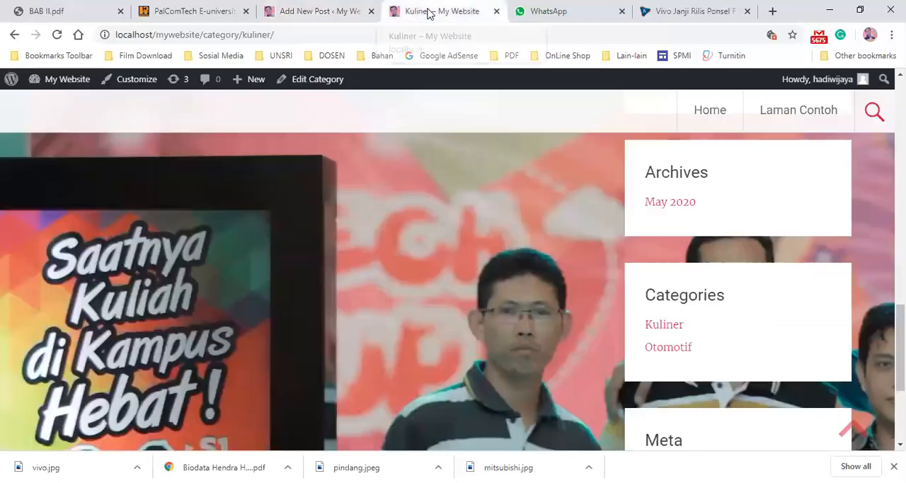
left_click(57, 35)
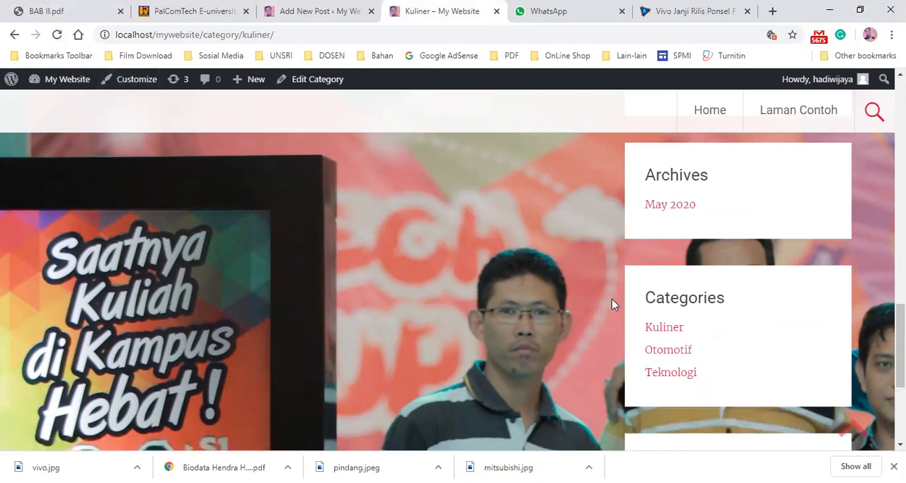
- Open the site's homepage and examine the published Vivo post with its page links
scroll(222, 162, "up", 5)
scroll(222, 163, "up", 10)
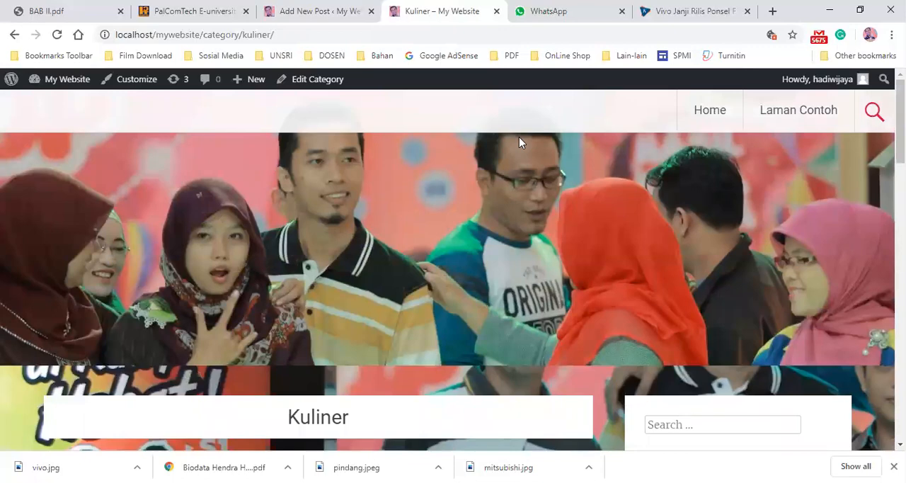
left_click(710, 111)
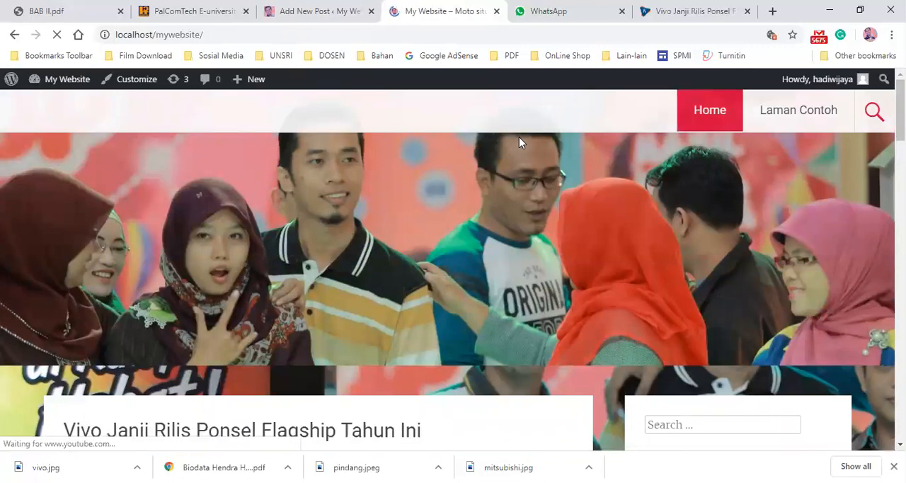
scroll(318, 310, "down", 3)
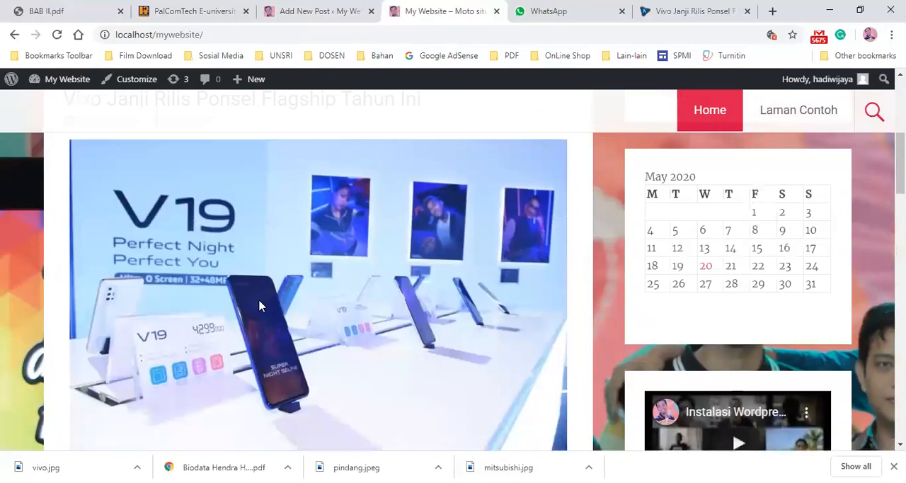
scroll(184, 312, "down", 5)
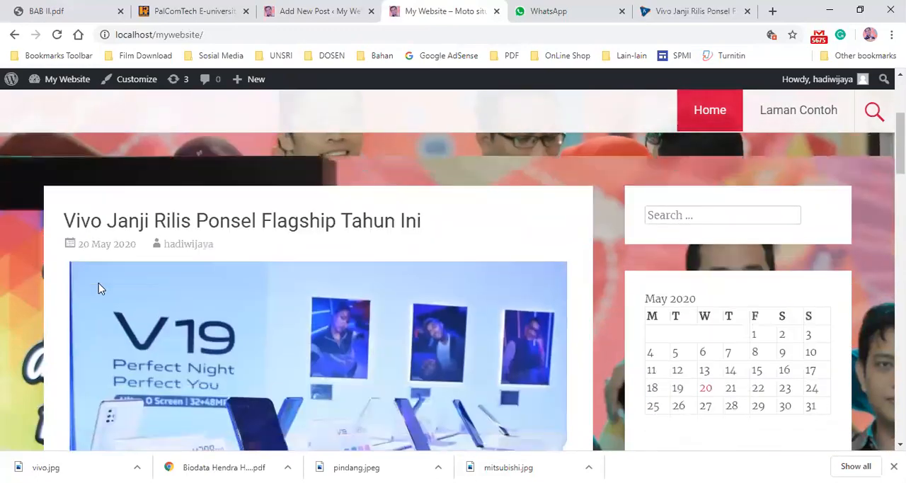
scroll(53, 236, "down", 2)
scroll(214, 207, "up", 3)
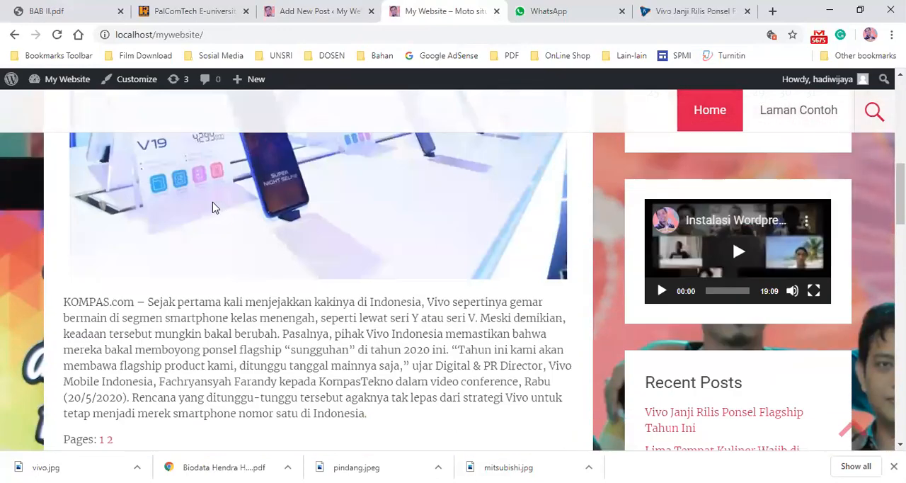
scroll(215, 207, "down", 4)
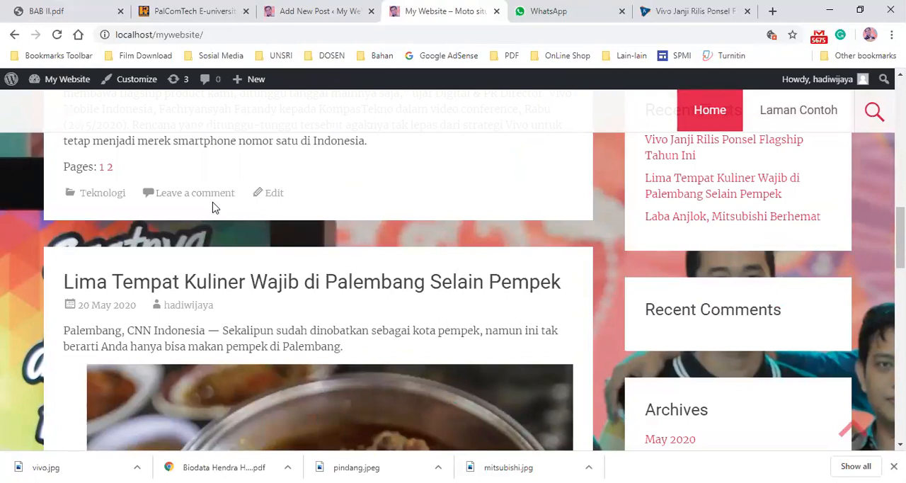
scroll(216, 235, "up", 5)
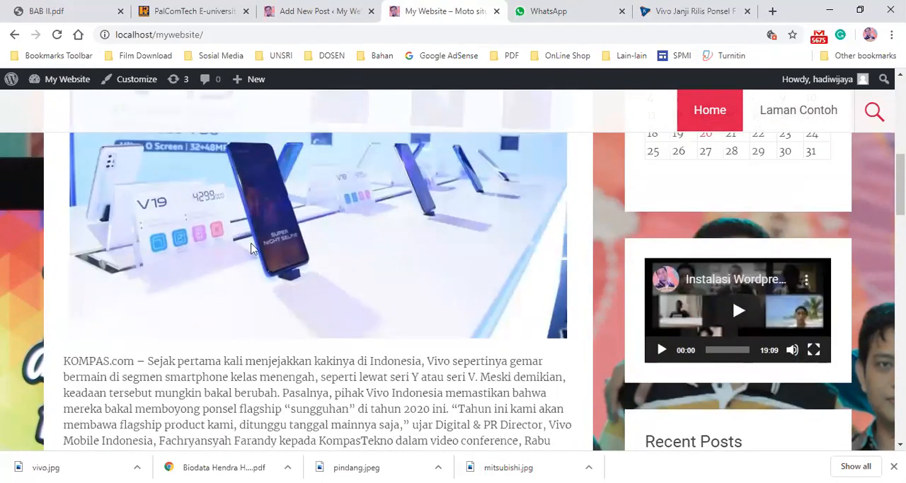
scroll(255, 252, "down", 4)
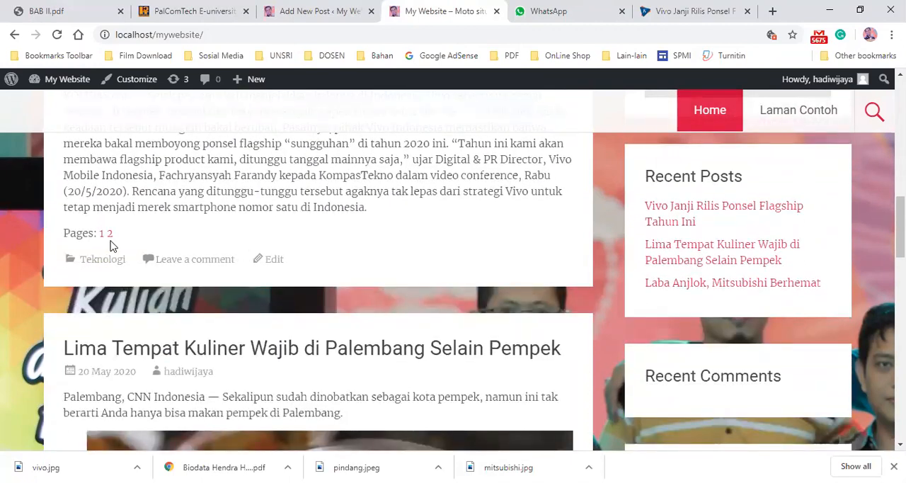
scroll(220, 192, "up", 3)
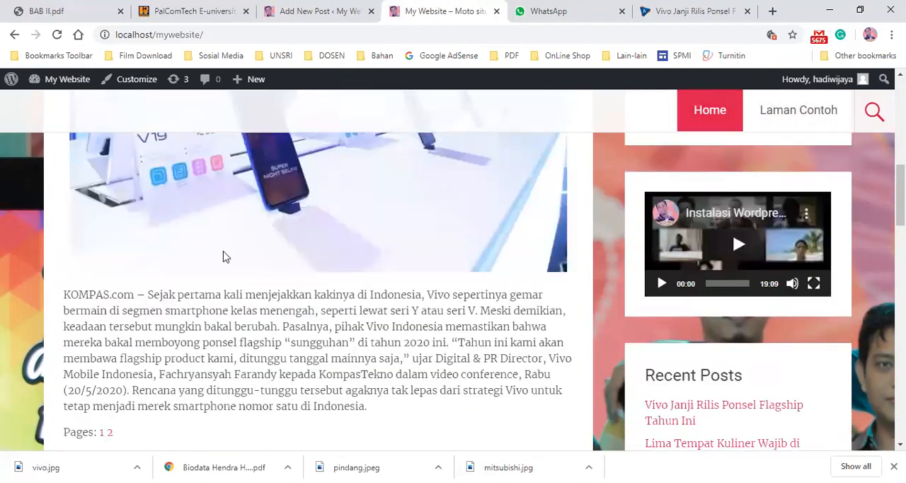
scroll(222, 256, "down", 3)
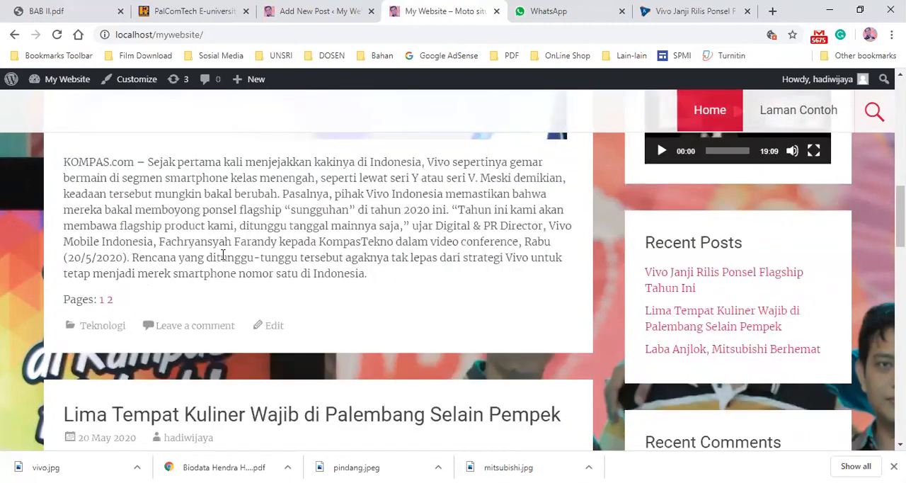
- Open page 2 of the published Vivo post and read its text
left_click(111, 302)
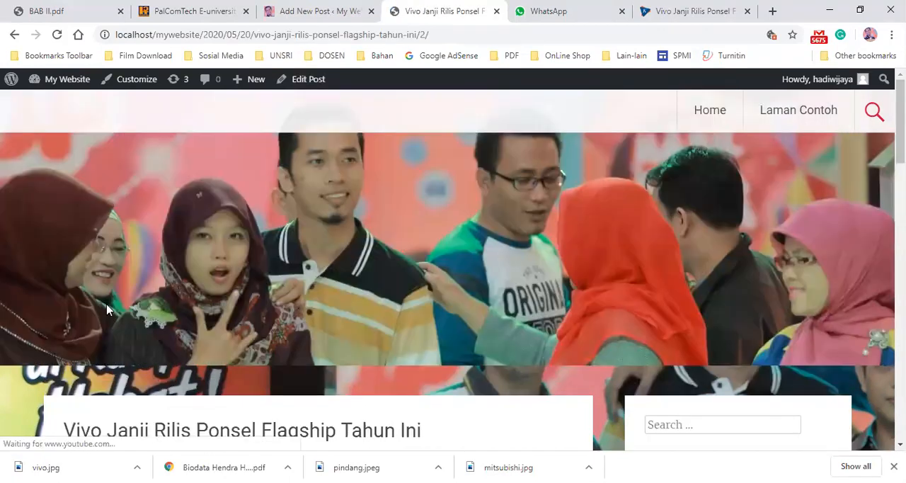
scroll(106, 310, "down", 6)
scroll(172, 245, "up", 3)
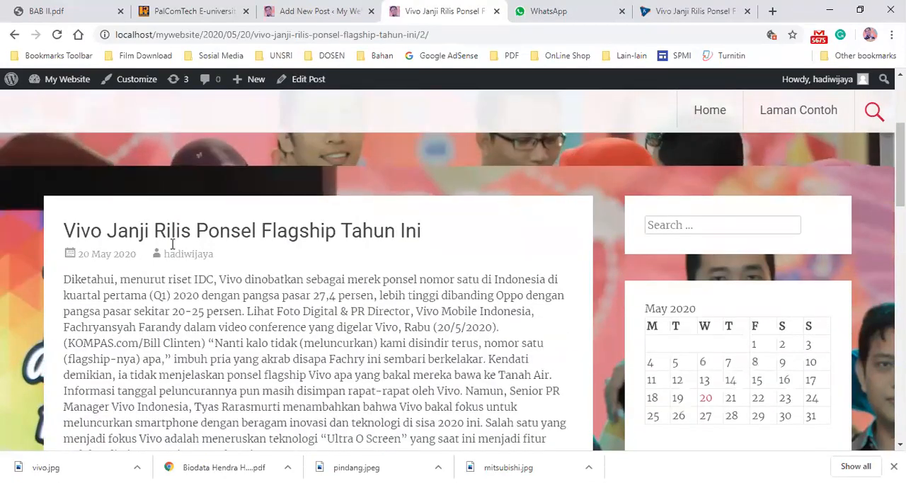
scroll(172, 245, "down", 3)
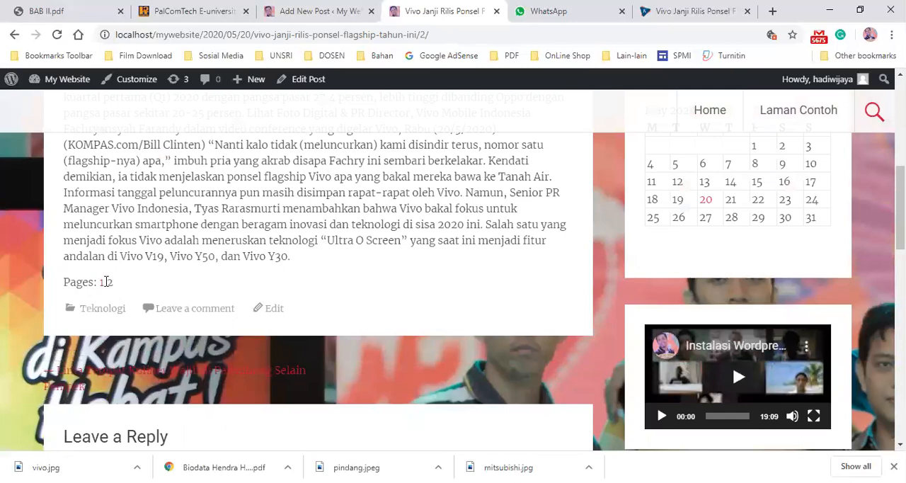
double_click(98, 282)
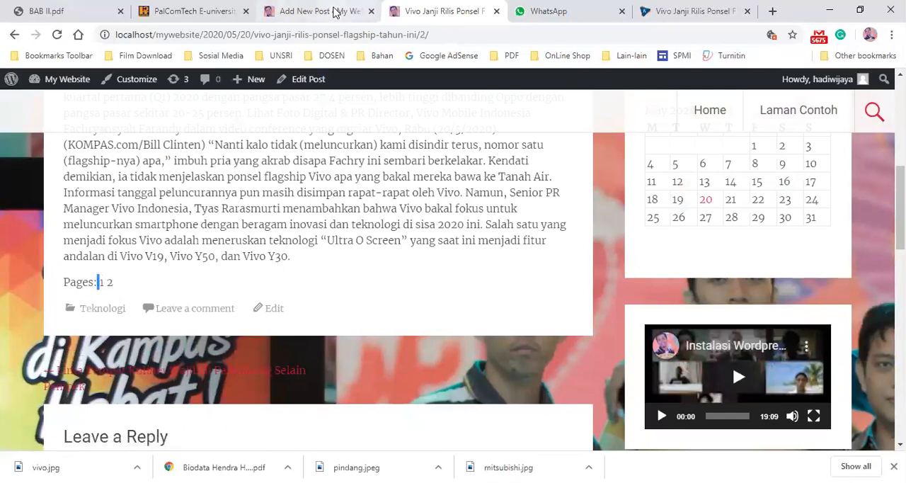
- Compare the paragraphs around the page break in the post editor tab
left_click(335, 12)
scroll(368, 284, "down", 8)
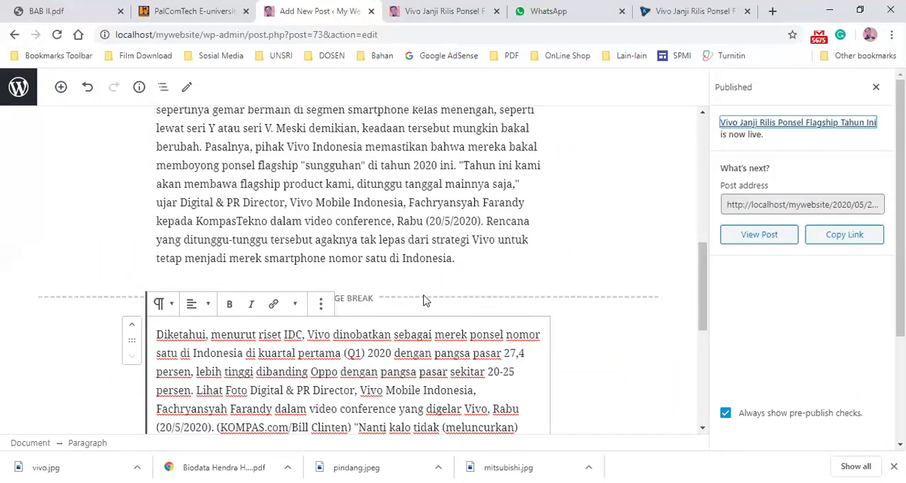
left_click(441, 172)
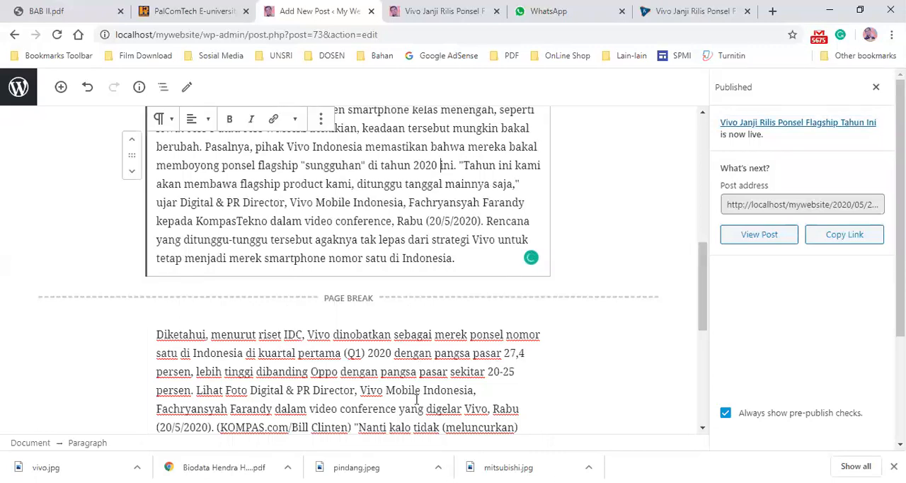
scroll(417, 400, "down", 4)
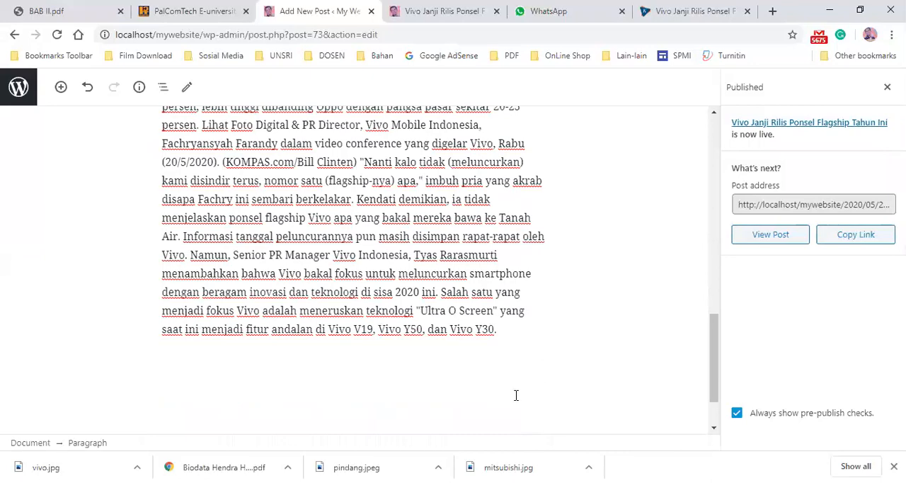
scroll(556, 293, "up", 3)
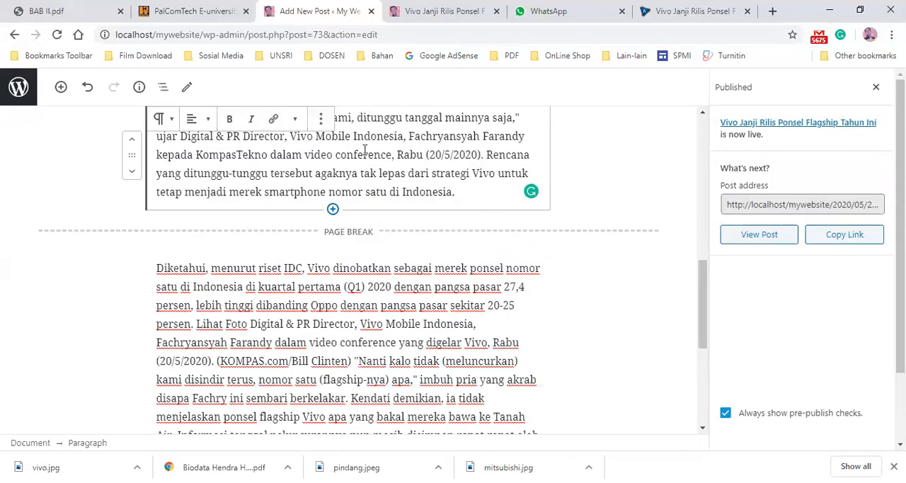
- Examine page 2 of the published post again in the site tab
left_click(435, 13)
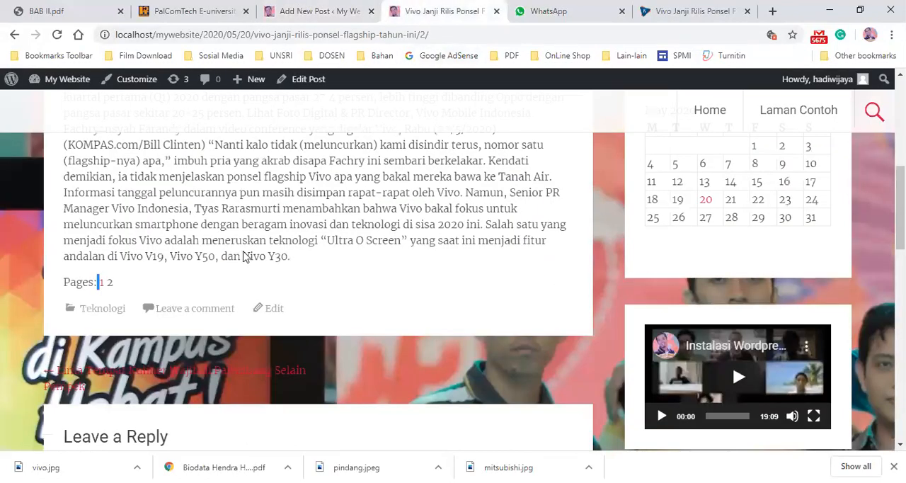
scroll(243, 251, "up", 5)
scroll(510, 380, "down", 10)
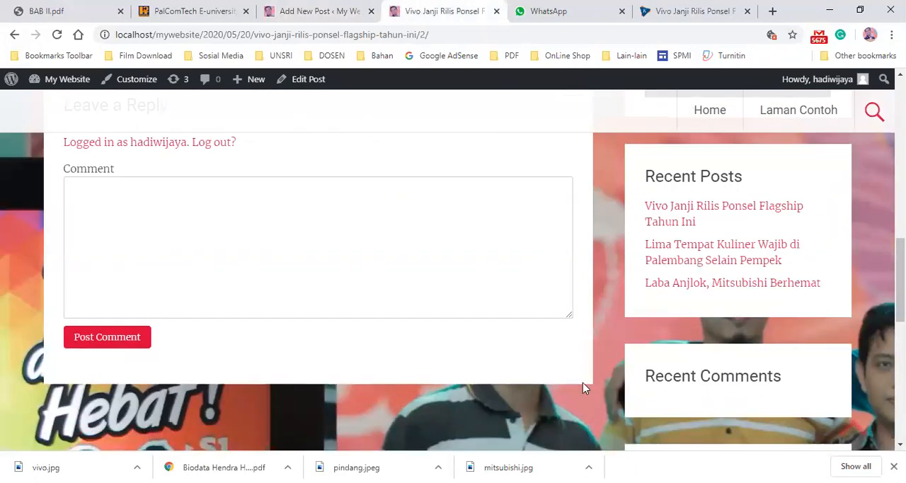
scroll(599, 323, "up", 4)
scroll(637, 306, "up", 5)
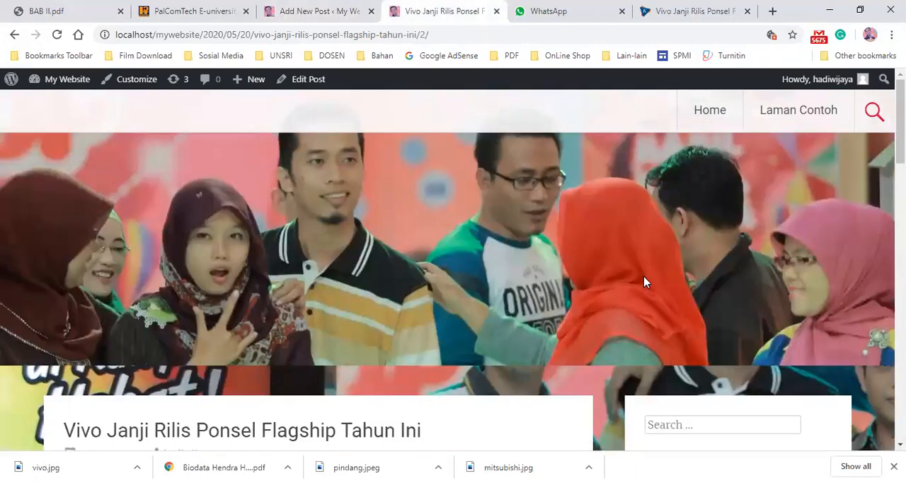
- Go to the homepage and open the Kuliner category archive to browse its posts
left_click(705, 124)
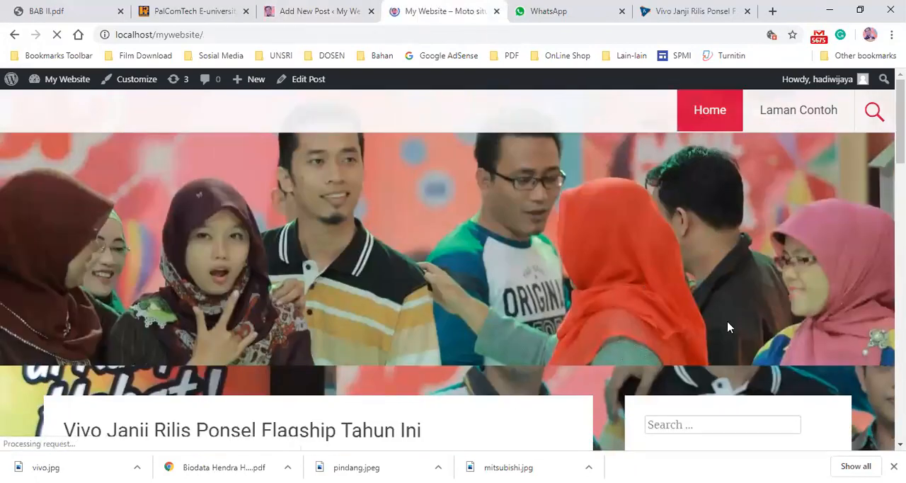
scroll(711, 335, "down", 10)
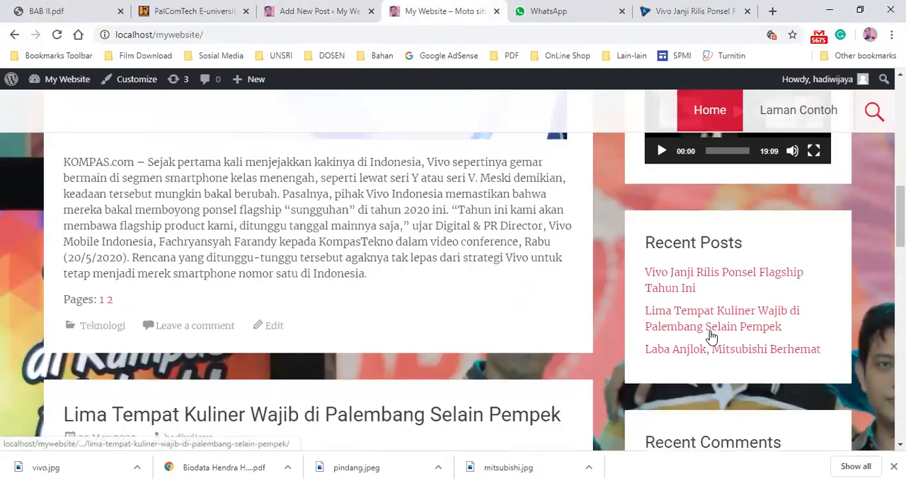
scroll(712, 338, "down", 5)
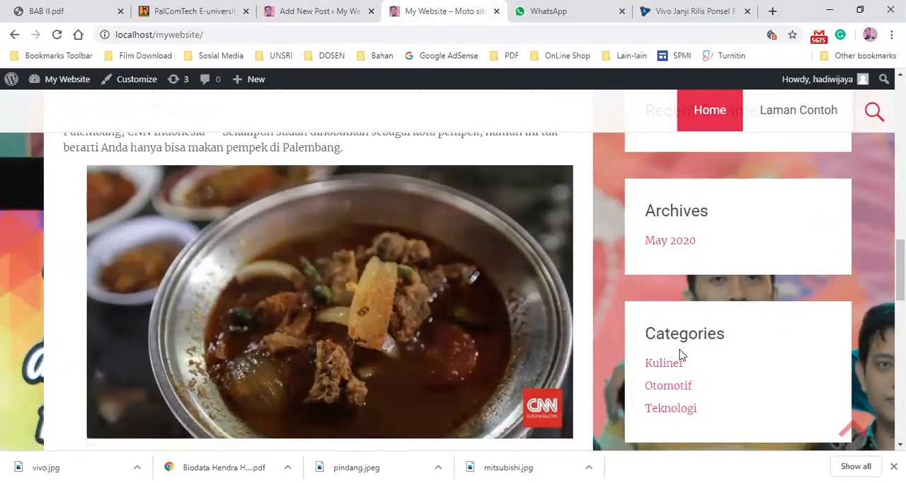
left_click(661, 367)
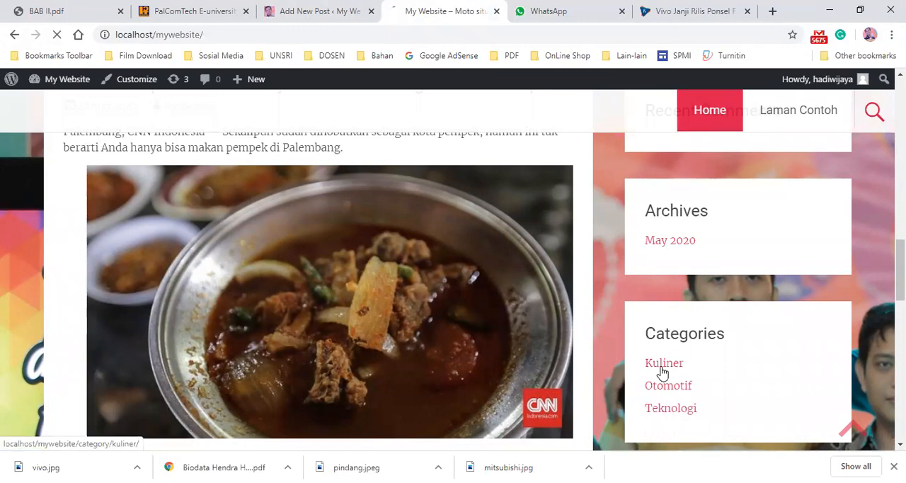
scroll(237, 284, "down", 10)
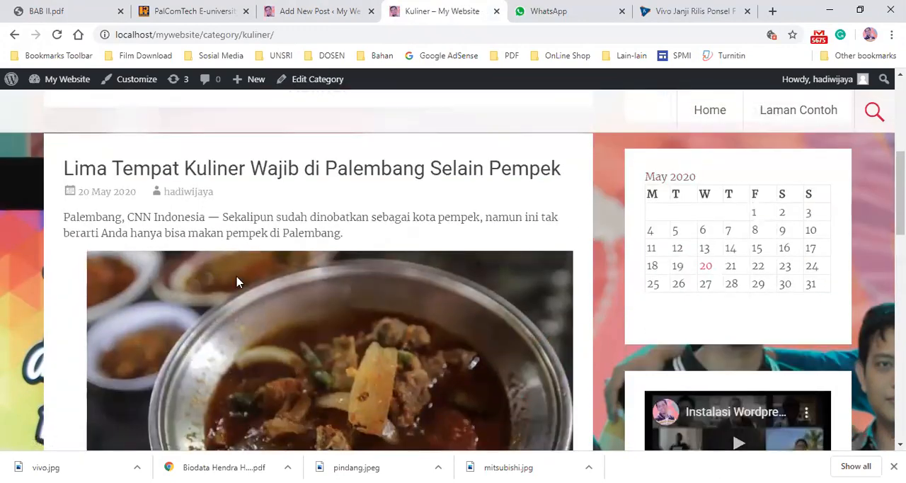
scroll(380, 234, "down", 4)
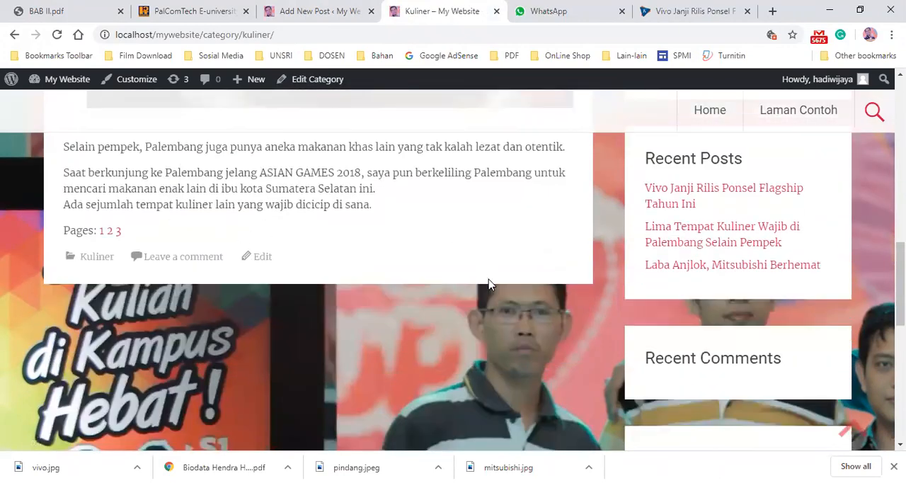
- Open the Otomotif category archive and scroll through it
left_click(667, 391)
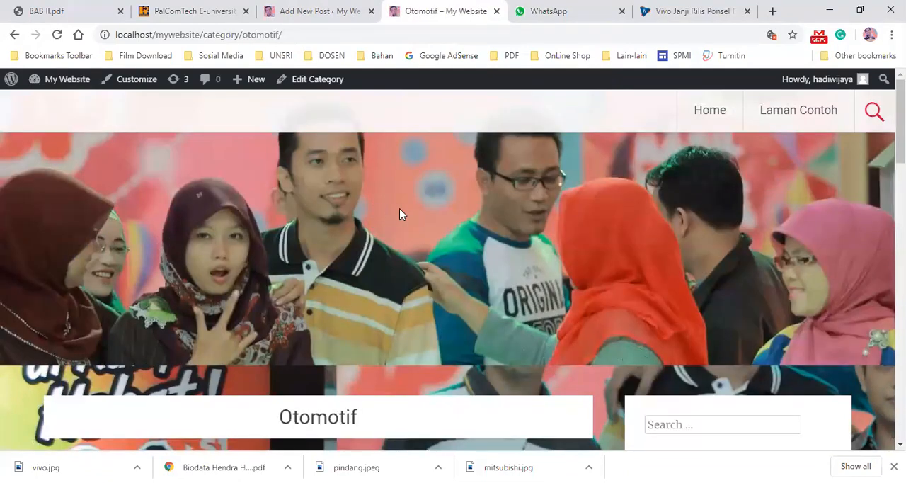
scroll(399, 212, "down", 5)
scroll(234, 223, "up", 4)
scroll(234, 223, "down", 9)
scroll(236, 229, "up", 3)
scroll(236, 229, "down", 3)
scroll(665, 318, "down", 5)
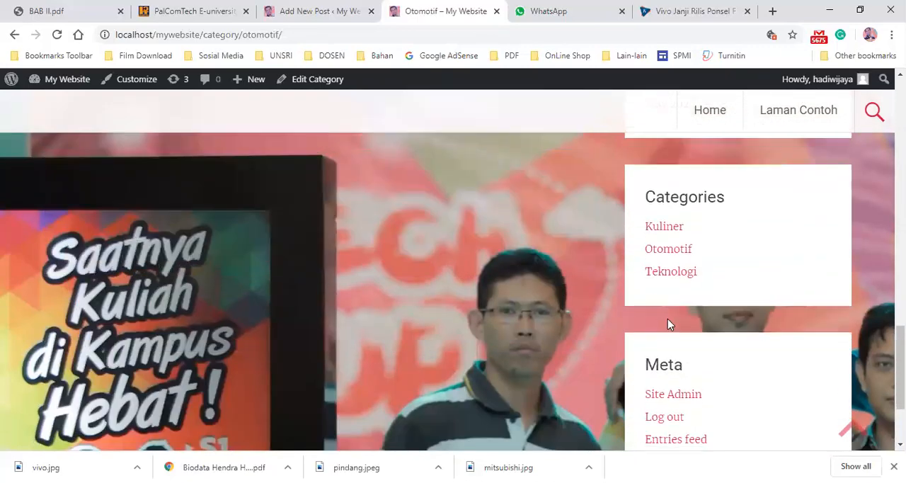
scroll(668, 318, "down", 1)
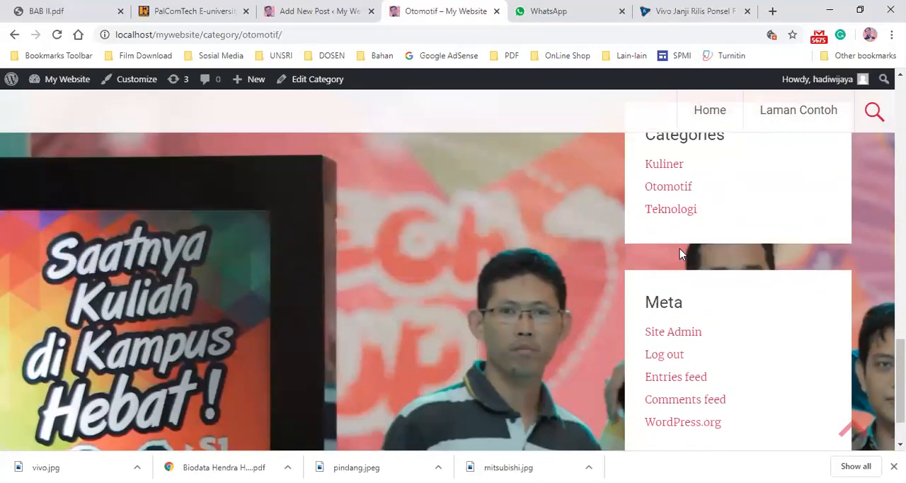
- Open the Teknologi category archive and browse the Vivo post listed there
left_click(660, 211)
scroll(623, 303, "down", 5)
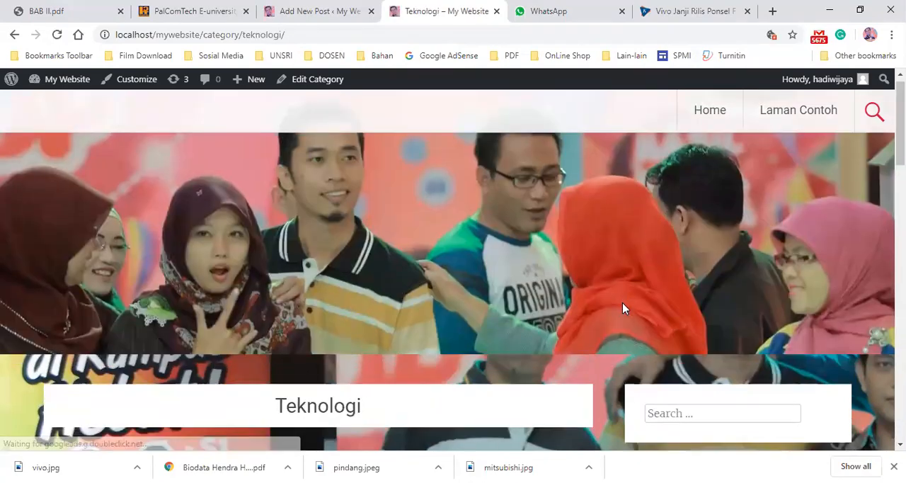
scroll(273, 307, "up", 3)
scroll(104, 324, "down", 4)
scroll(104, 327, "down", 5)
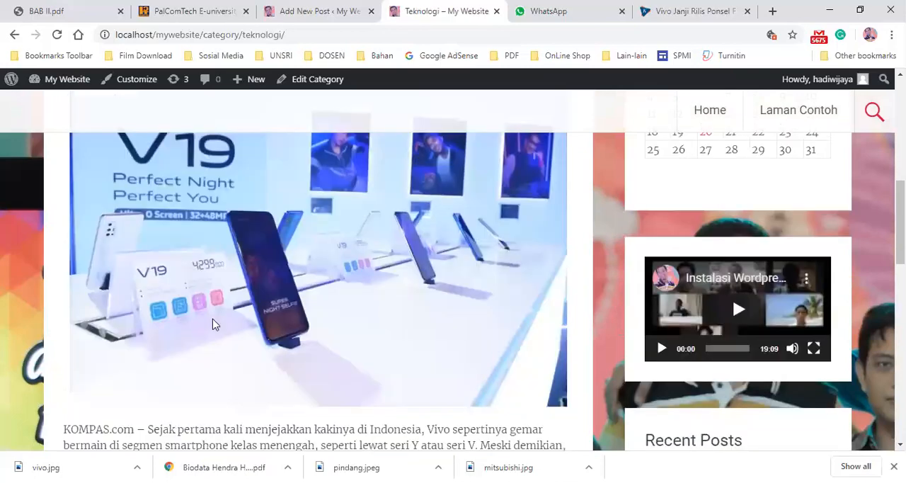
scroll(330, 257, "up", 1)
scroll(330, 258, "up", 7)
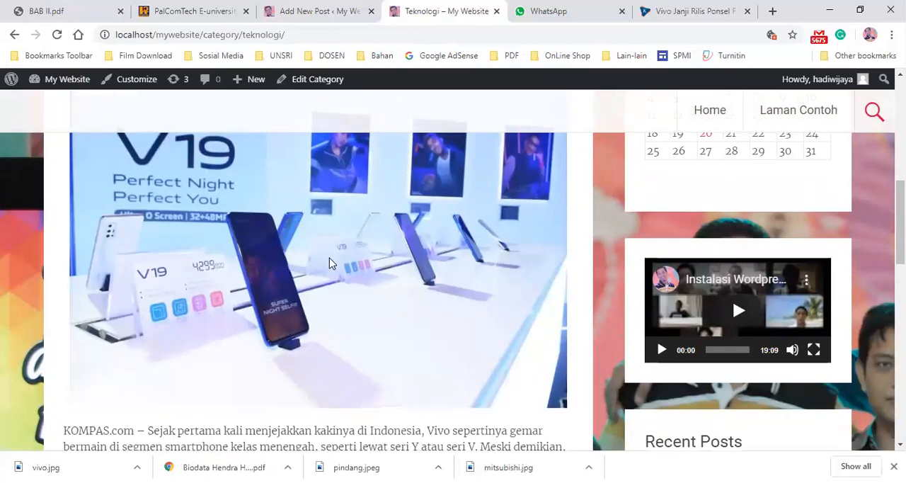
scroll(330, 258, "down", 3)
scroll(330, 259, "up", 2)
scroll(330, 263, "up", 4)
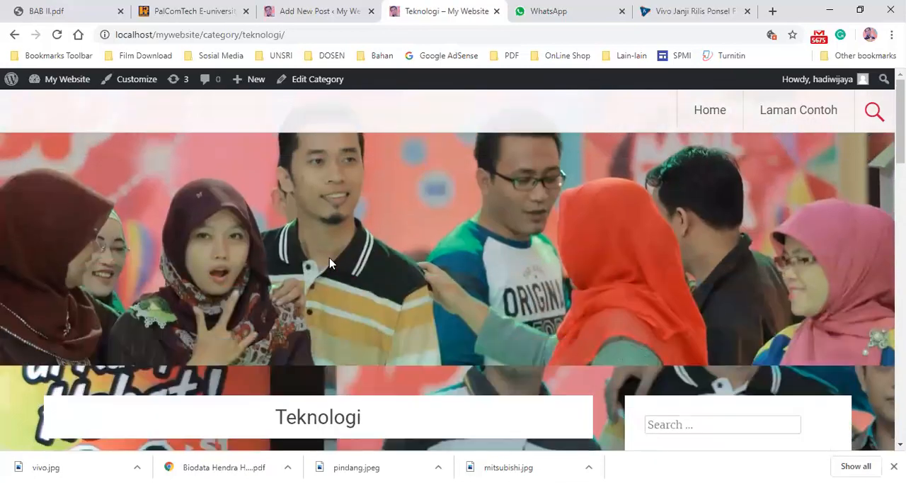
- Return to the homepage and examine the Categories widget and the post listings
left_click(729, 120)
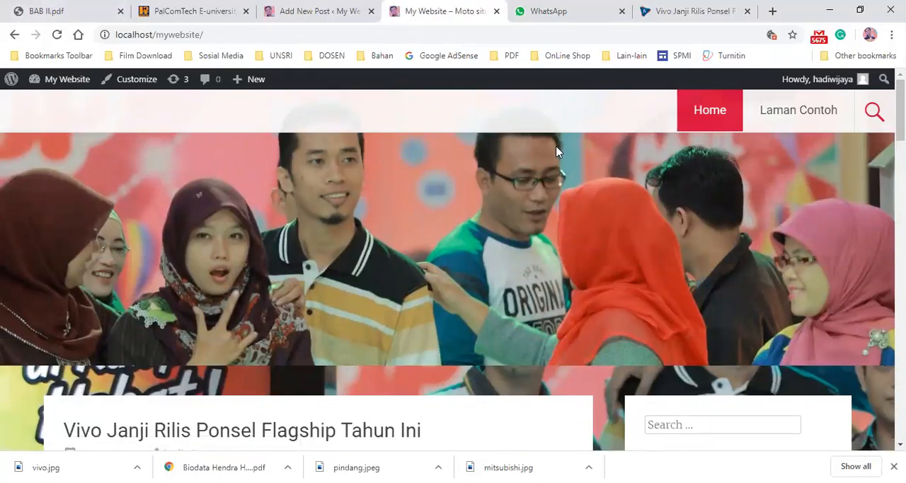
scroll(647, 189, "down", 20)
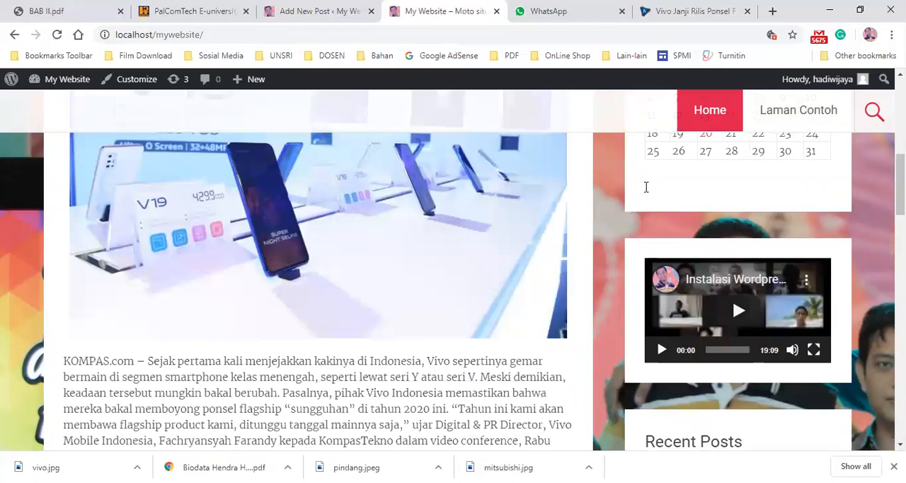
scroll(667, 261, "up", 5)
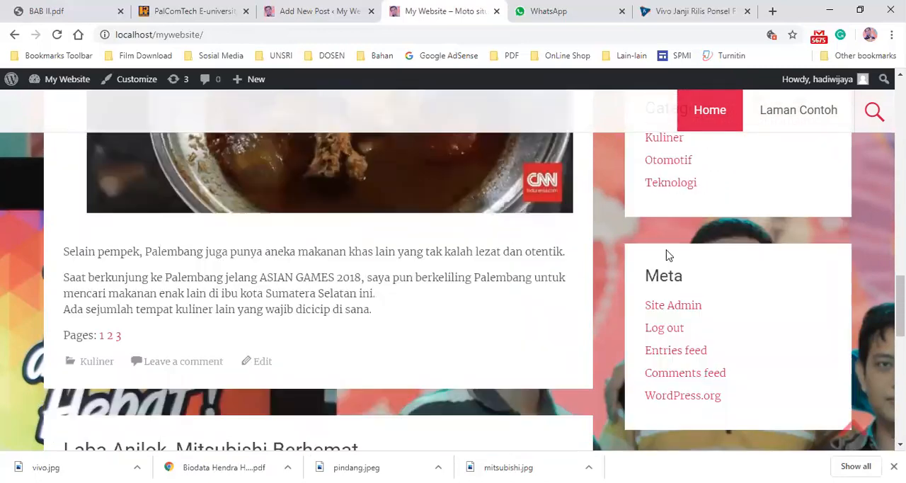
scroll(654, 240, "up", 2)
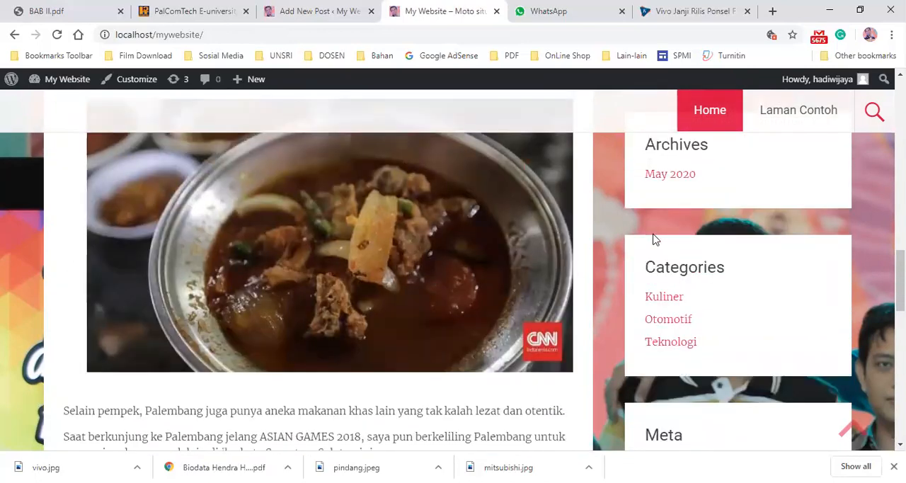
left_click_drag(648, 266, 698, 307)
left_click(689, 315)
left_click_drag(647, 266, 697, 342)
left_click(670, 257)
scroll(662, 217, "up", 7)
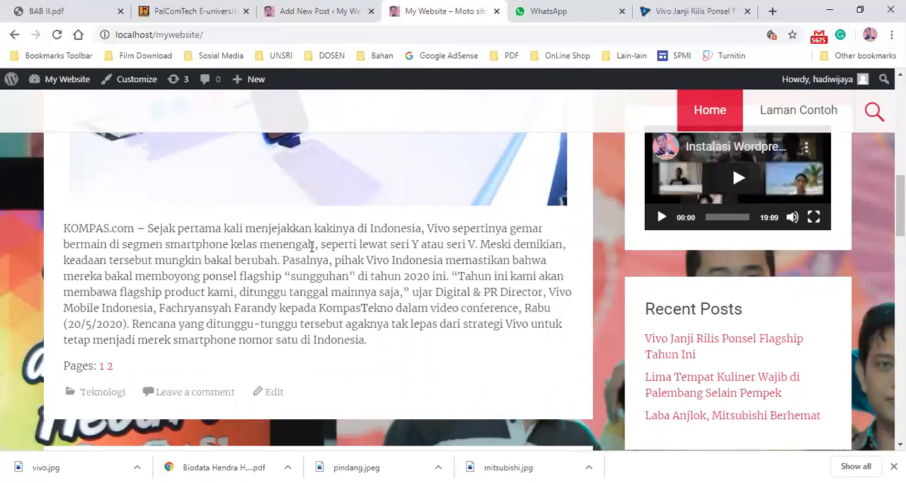
scroll(312, 246, "up", 5)
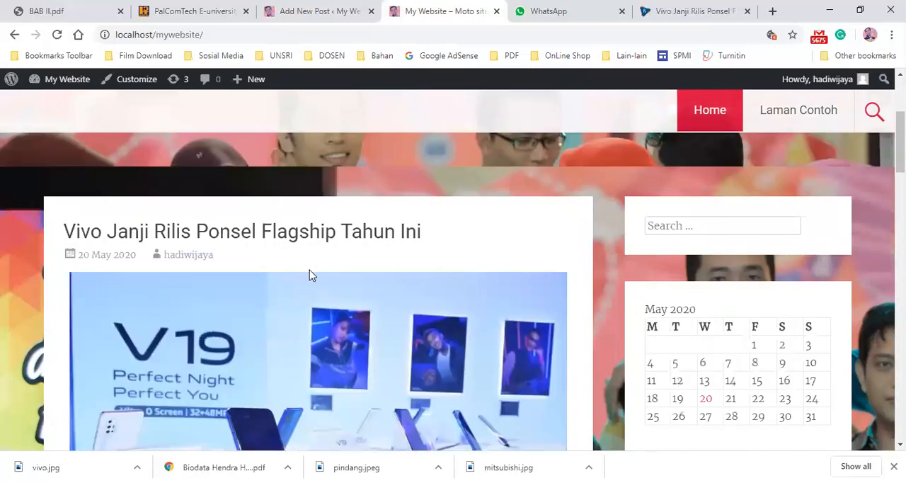
- Switch to the dashboard's post list and open the Vivo post for editing
left_click(315, 11)
scroll(212, 252, "up", 8)
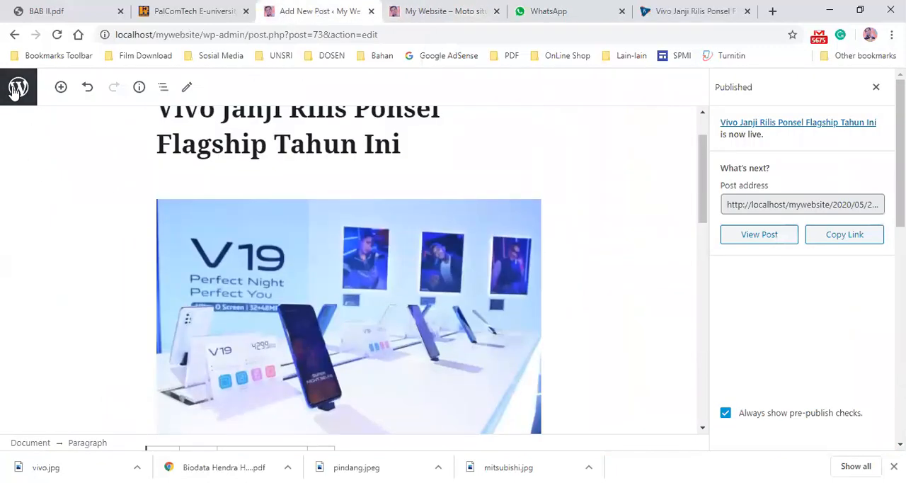
left_click(15, 89)
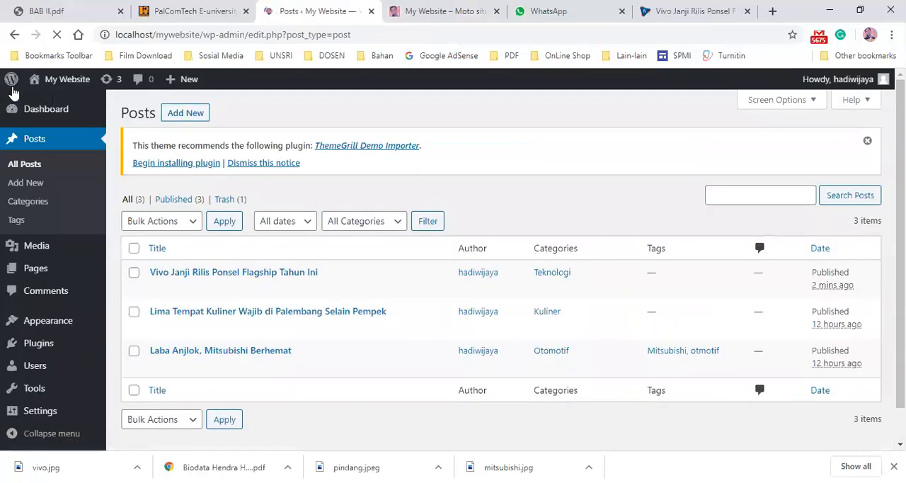
mouse_move(190, 289)
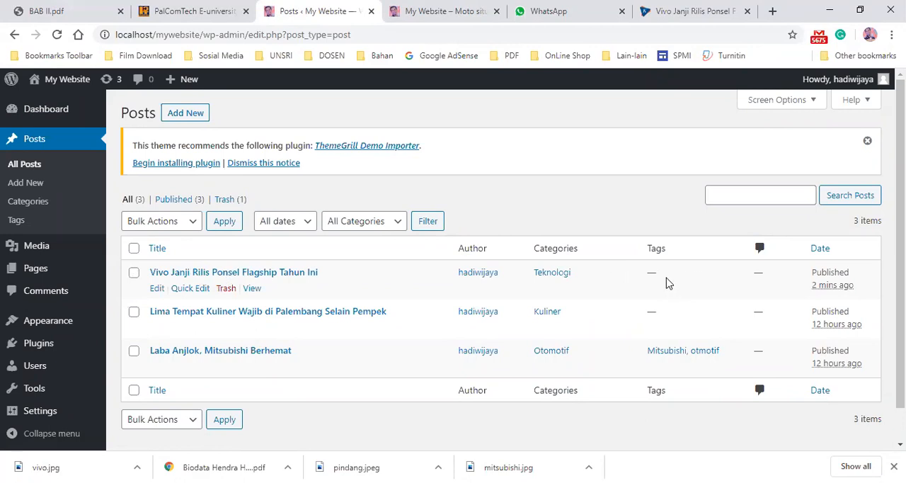
left_click(157, 291)
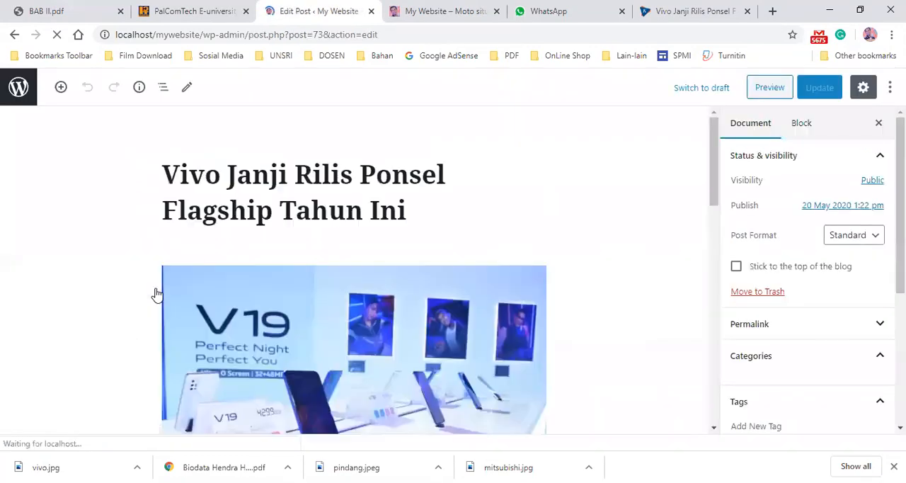
- Add the tags Teknologi and Vivo to the Vivo post
scroll(434, 328, "down", 15)
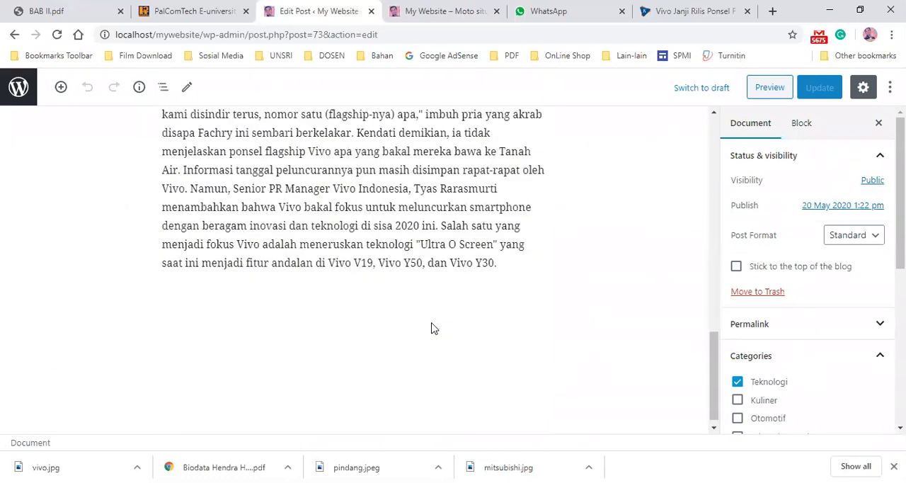
scroll(434, 326, "down", 1)
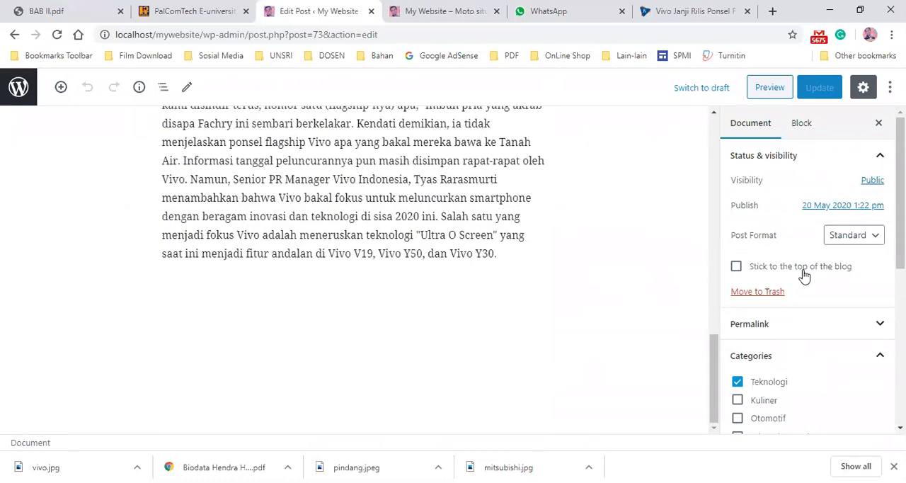
scroll(764, 298, "down", 4)
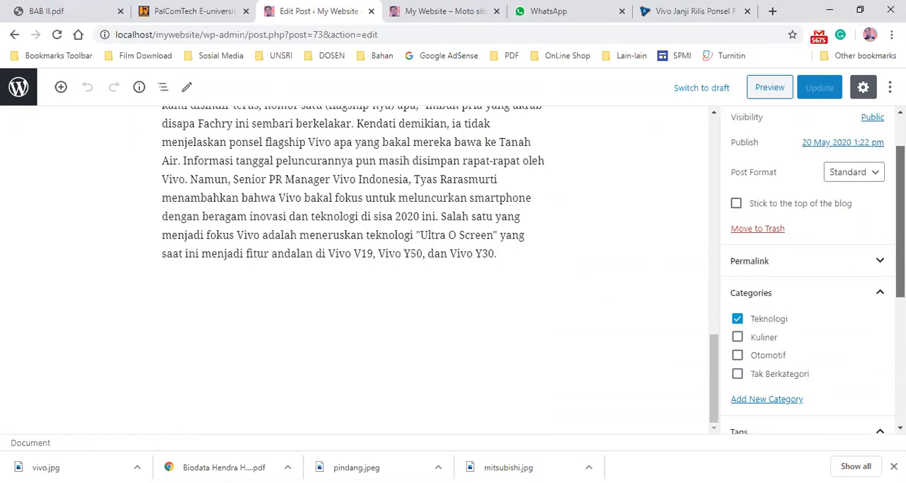
left_click(764, 298)
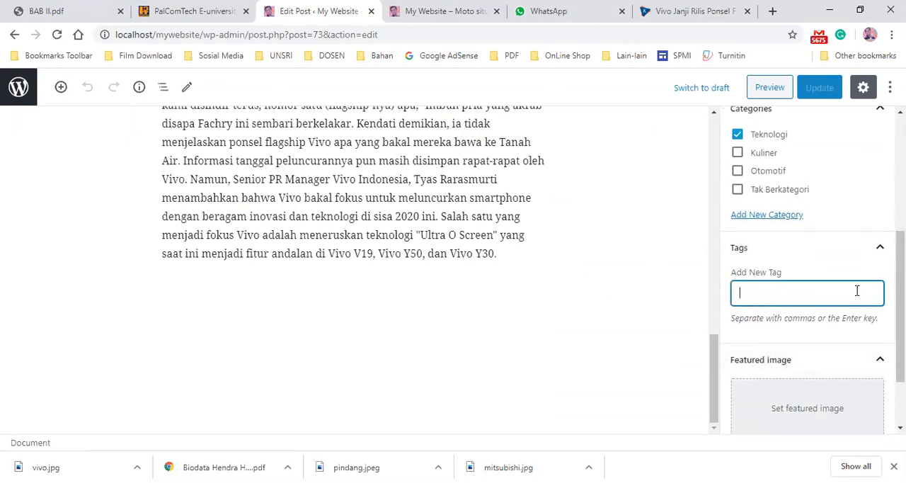
type("Teknologi")
key("Return")
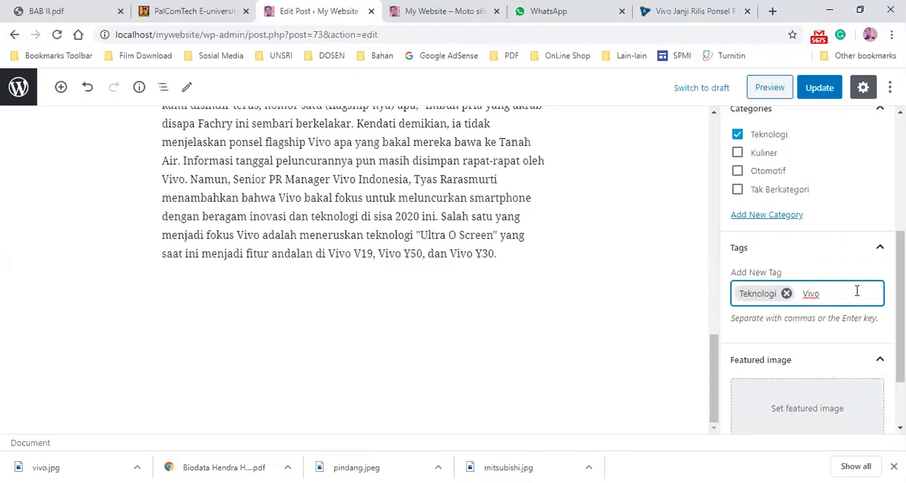
key("Return")
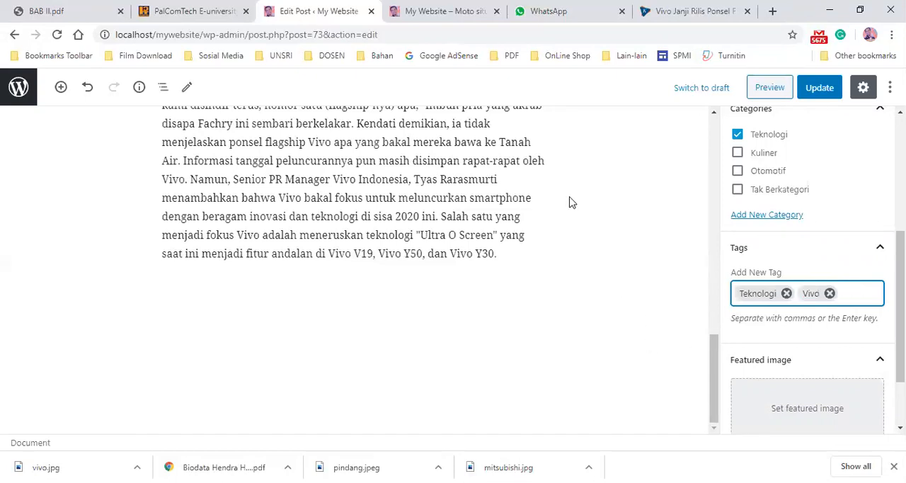
- Add a third tag, V19, to the post
scroll(566, 198, "up", 15)
scroll(558, 195, "down", 15)
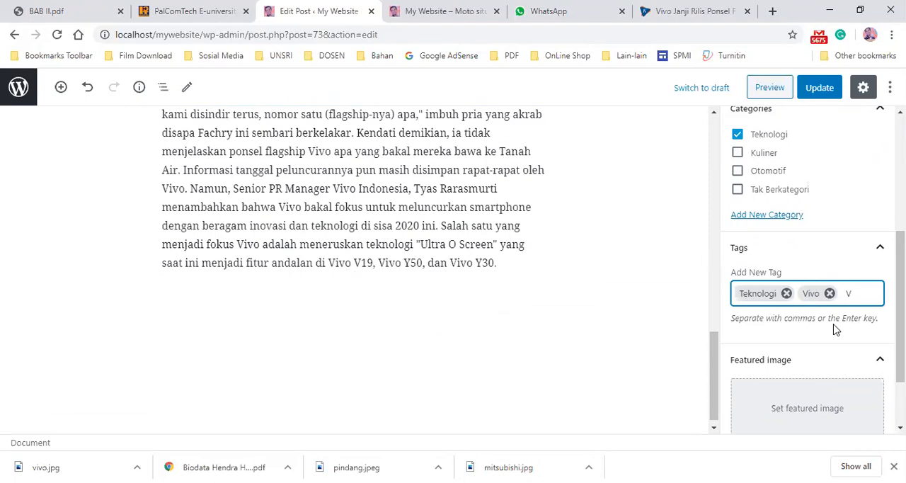
key("Return")
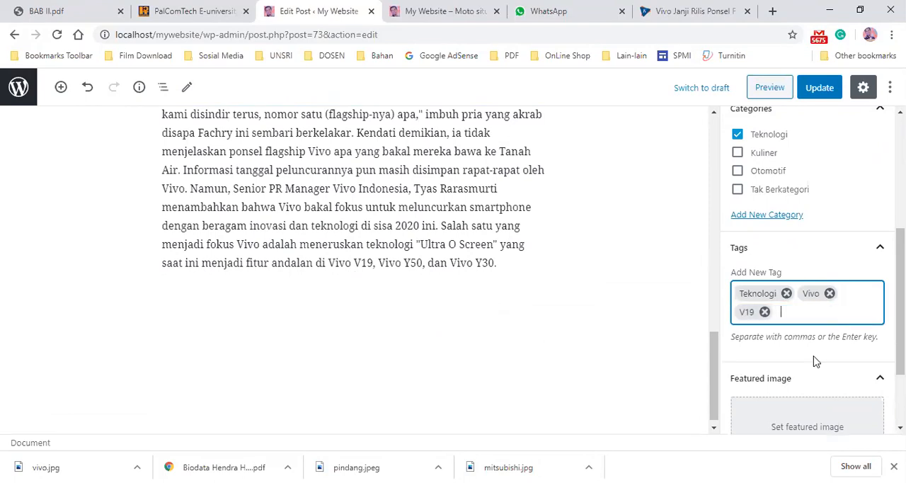
scroll(806, 328, "up", 4)
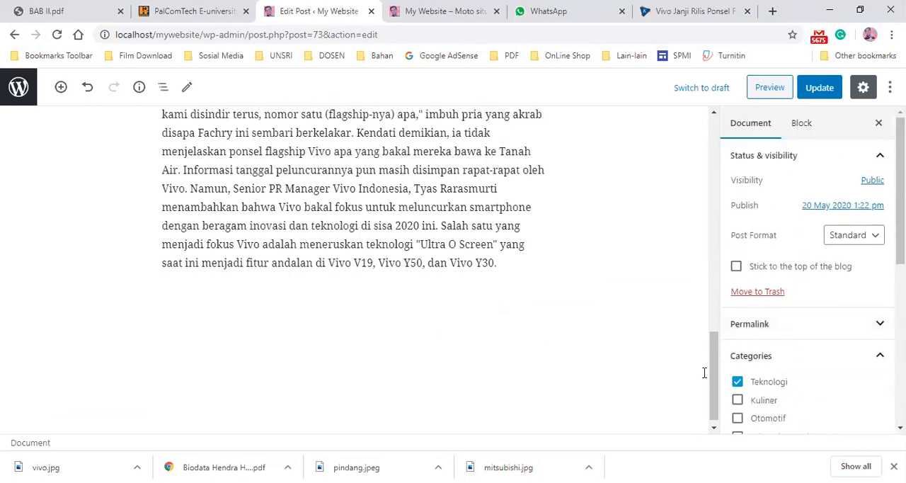
scroll(786, 340, "down", 5)
scroll(778, 346, "down", 1)
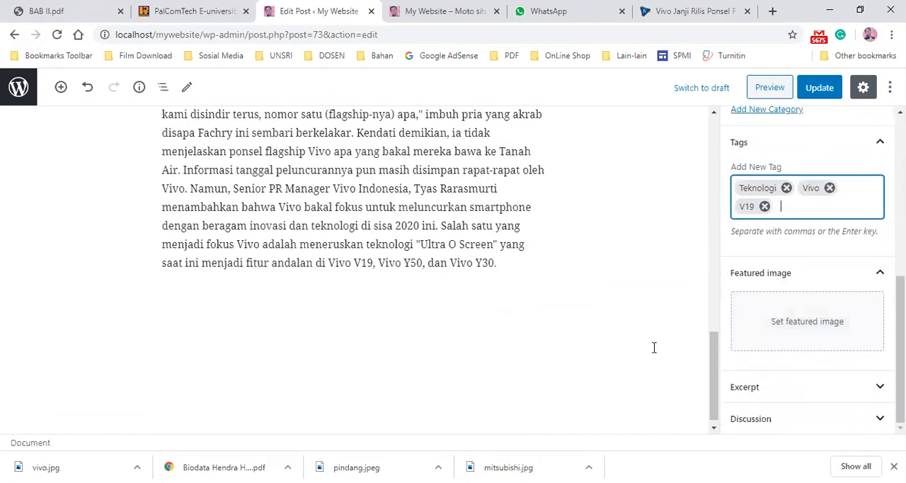
scroll(768, 285, "up", 6)
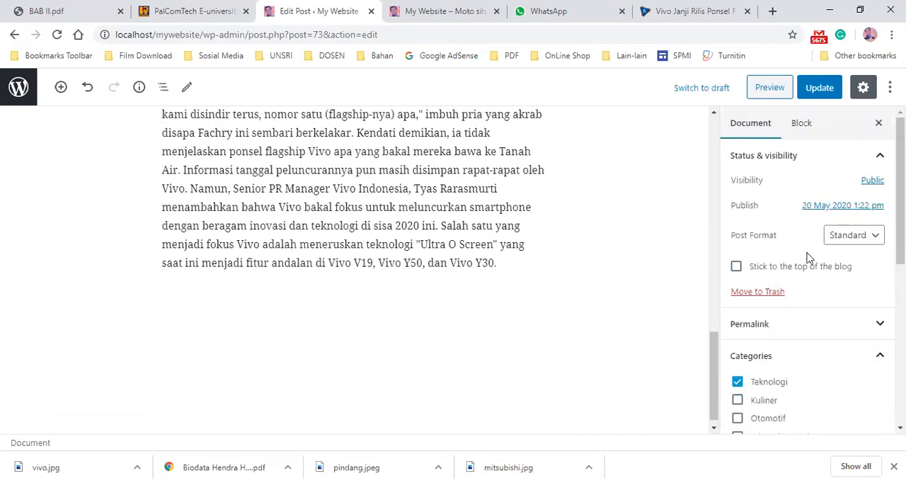
scroll(400, 229, "up", 10)
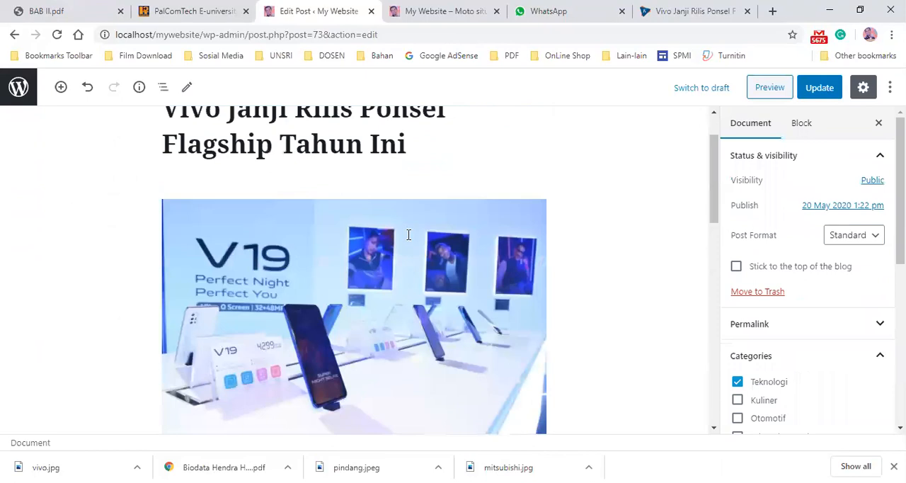
- Finish the post's last paragraph with a period and start a new empty paragraph below it
scroll(411, 241, "down", 10)
left_click(496, 257)
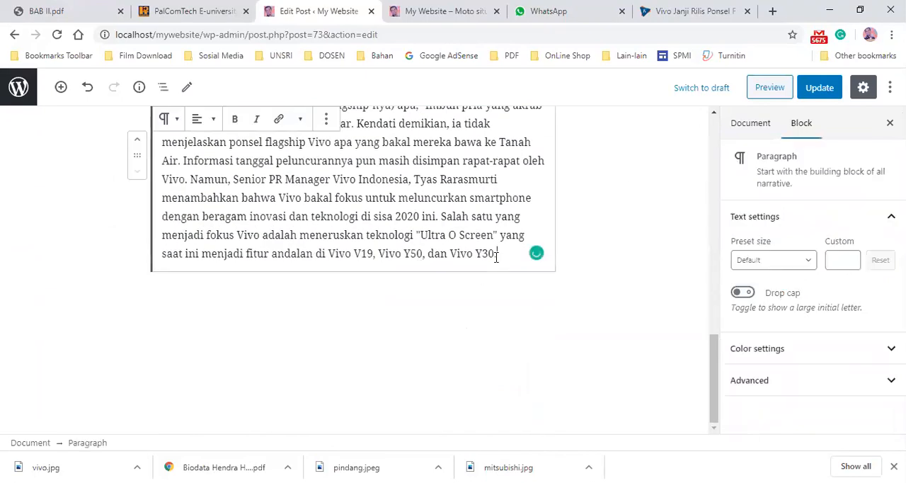
type(".")
key("Return")
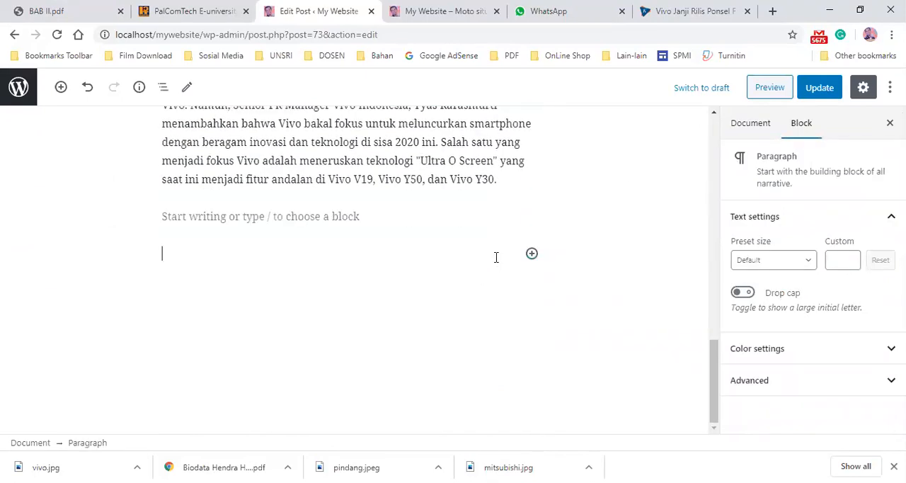
- Copy the Kompas article's URL from its browser tab's address bar
left_click(680, 11)
left_click(293, 35)
right_click(292, 35)
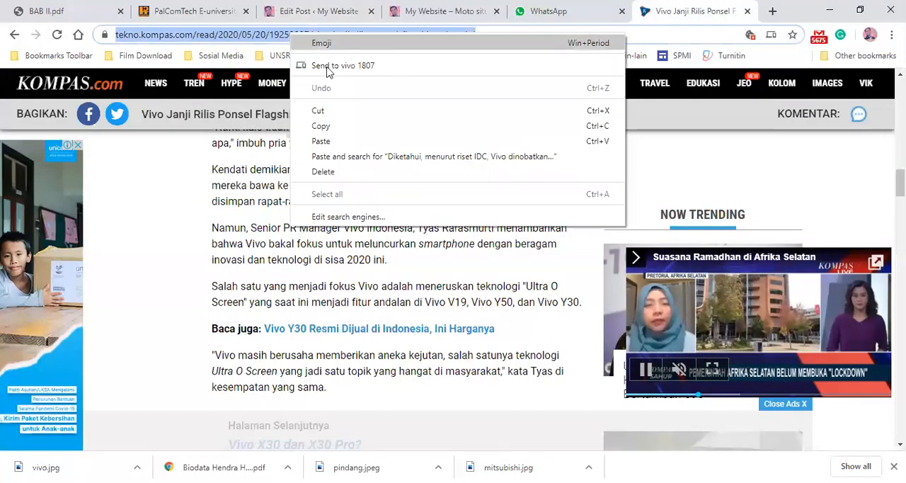
left_click(333, 126)
- Paste the Kompas article URL into the new empty block and convert the resulting embed into a link
left_click(439, 10)
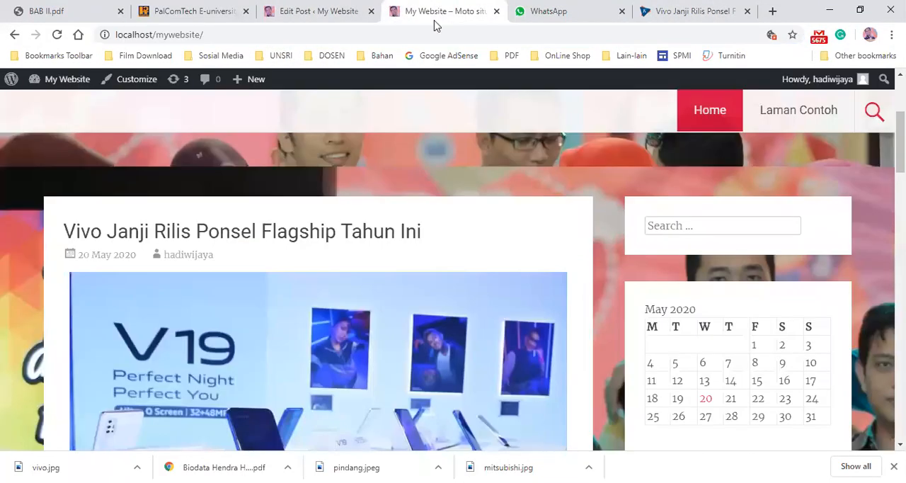
left_click(336, 13)
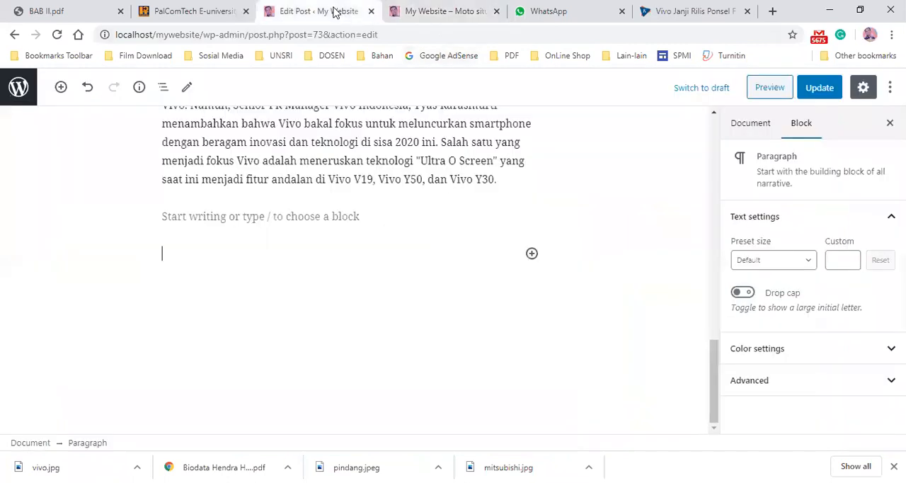
right_click(163, 253)
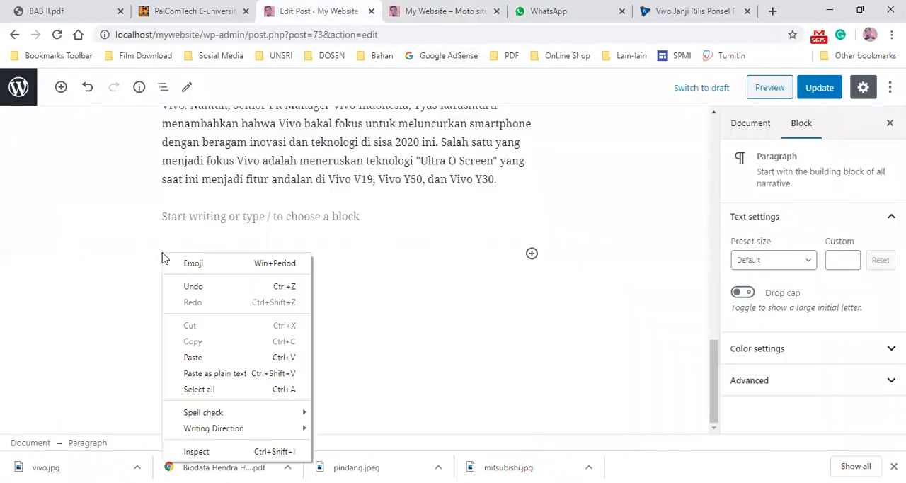
left_click(201, 358)
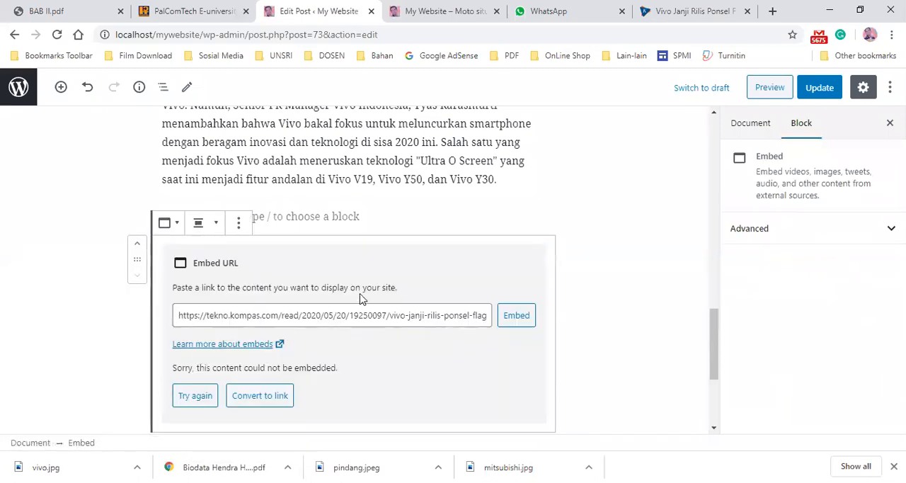
scroll(361, 294, "down", 1)
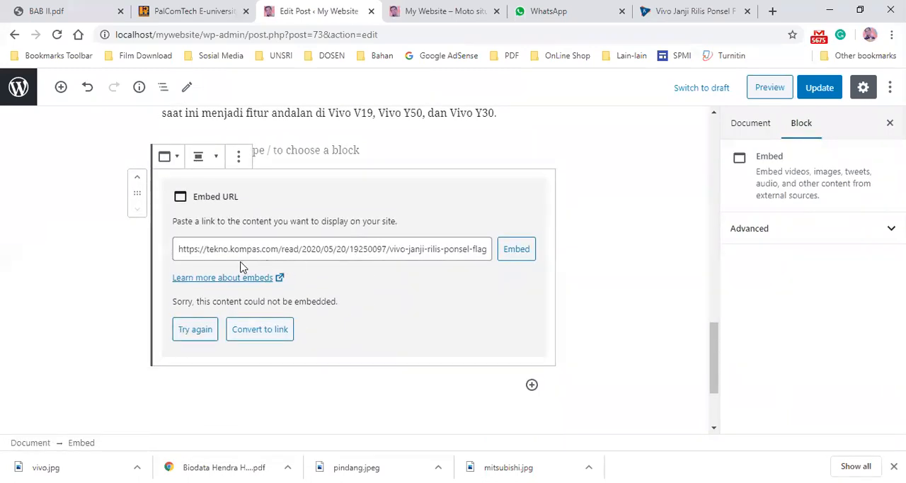
scroll(283, 204, "up", 1)
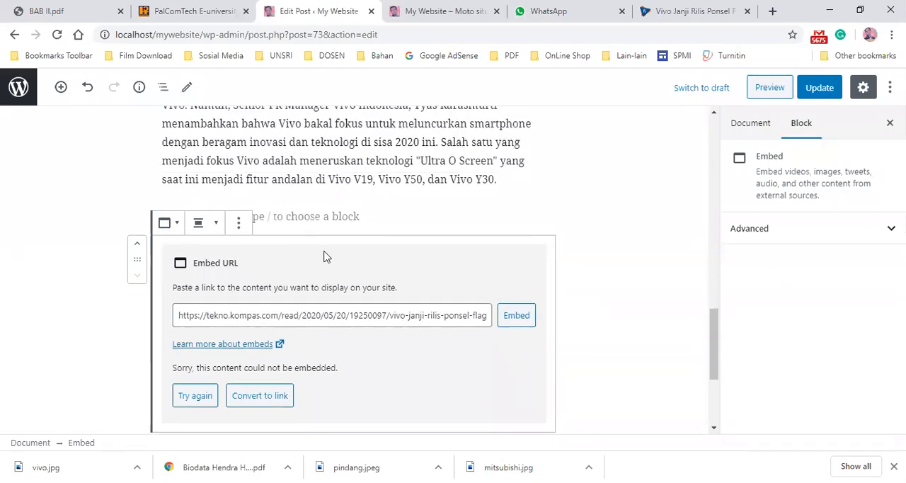
left_click(250, 402)
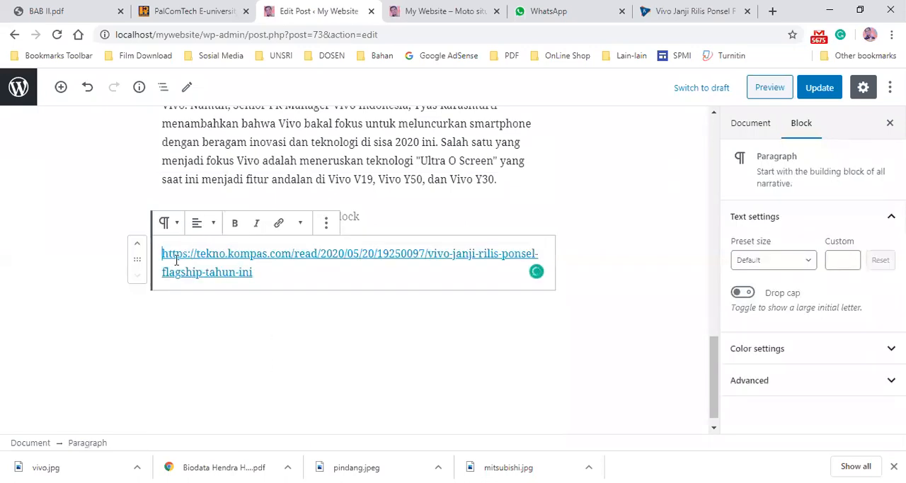
- Prefix the link with "Sumber :" and update the post
type("Sumber :")
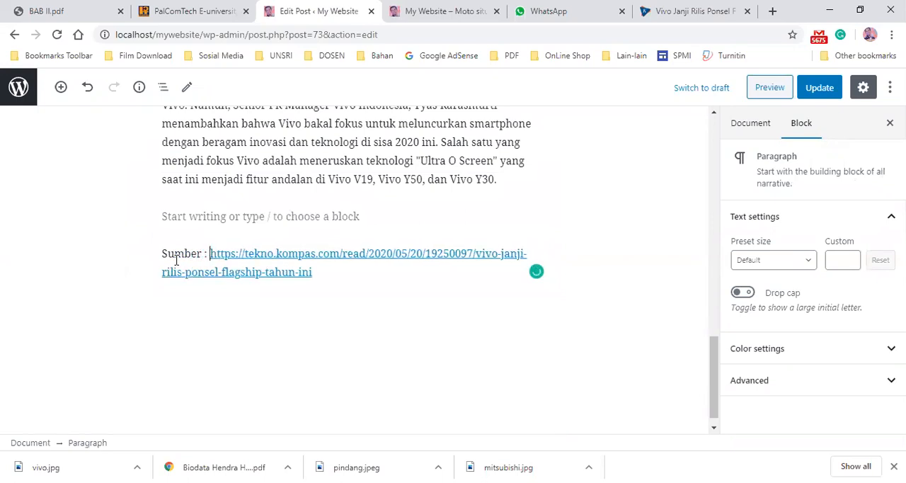
left_click(451, 183)
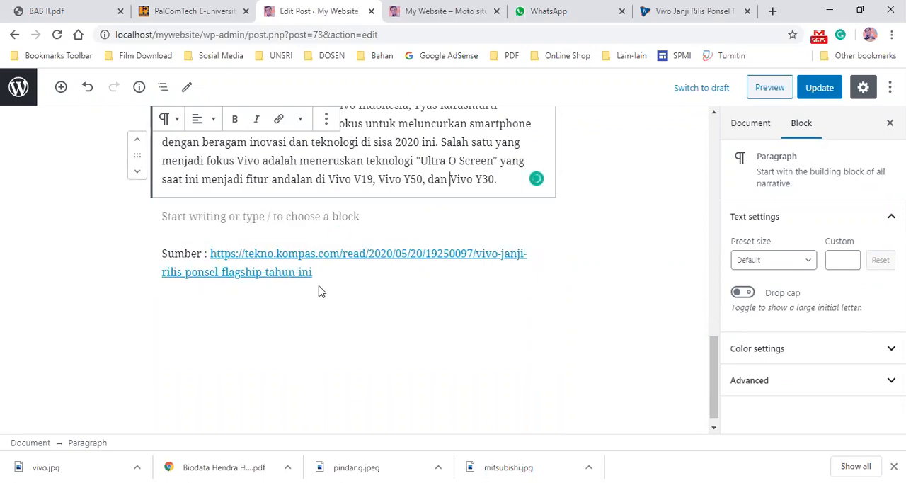
scroll(579, 301, "up", 10)
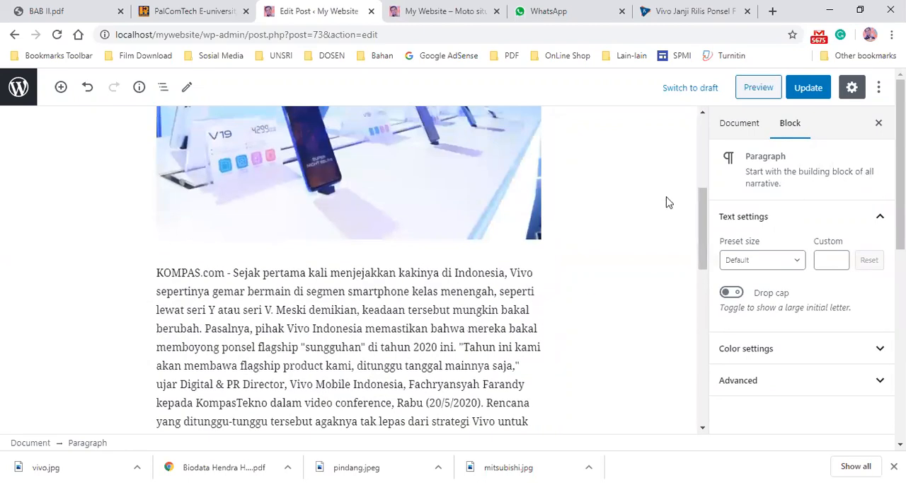
left_click(809, 88)
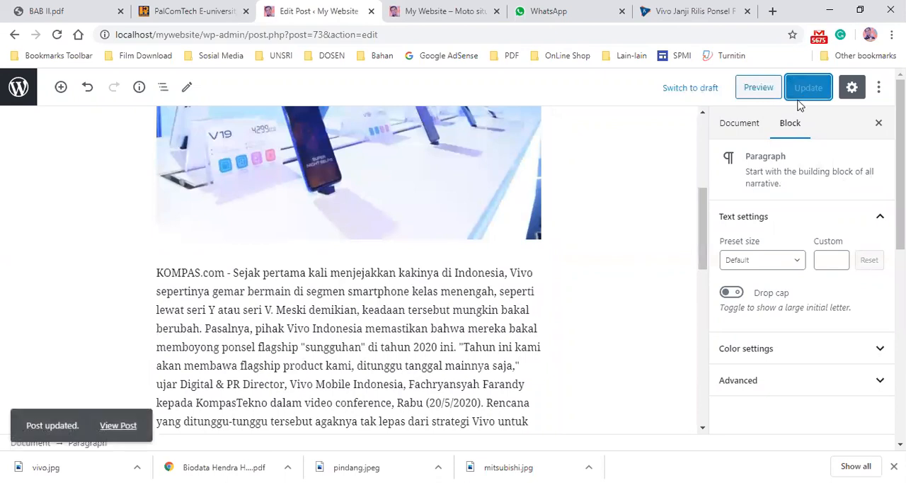
- Reload the site's homepage and open page 2 of the Vivo post to examine the source line and tags
left_click(453, 12)
left_click(57, 36)
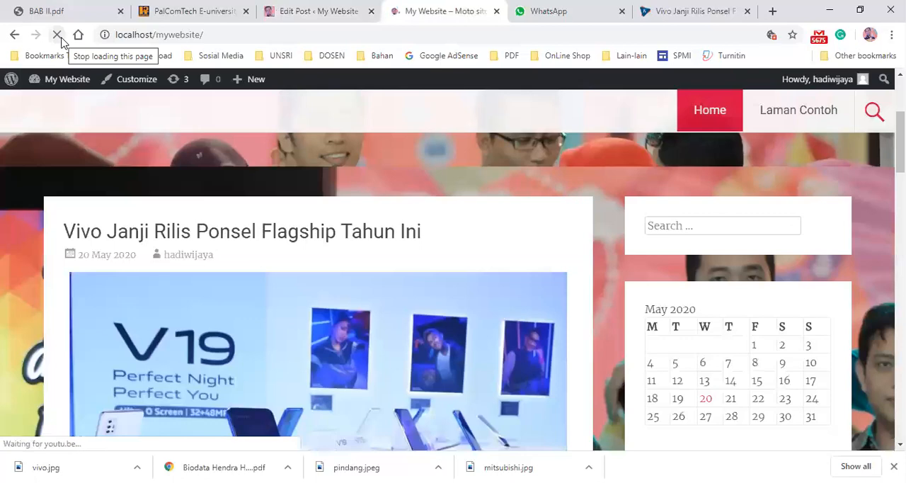
scroll(506, 243, "down", 5)
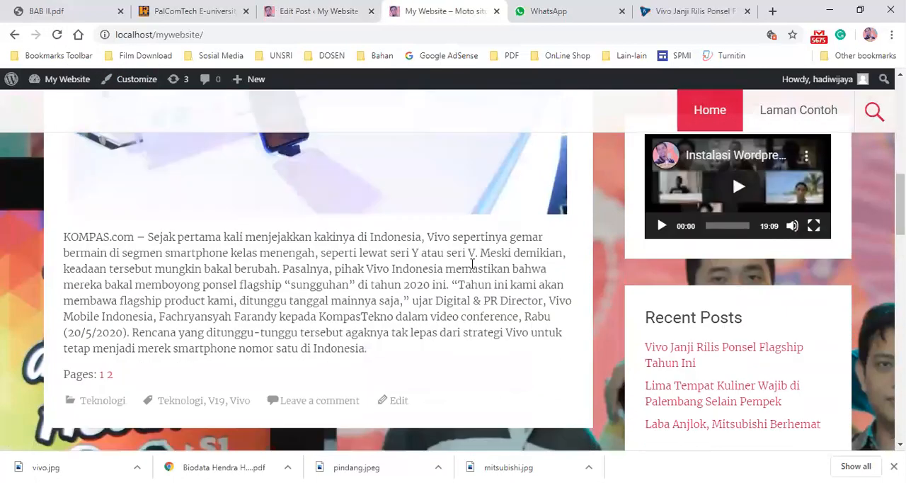
scroll(425, 290, "down", 2)
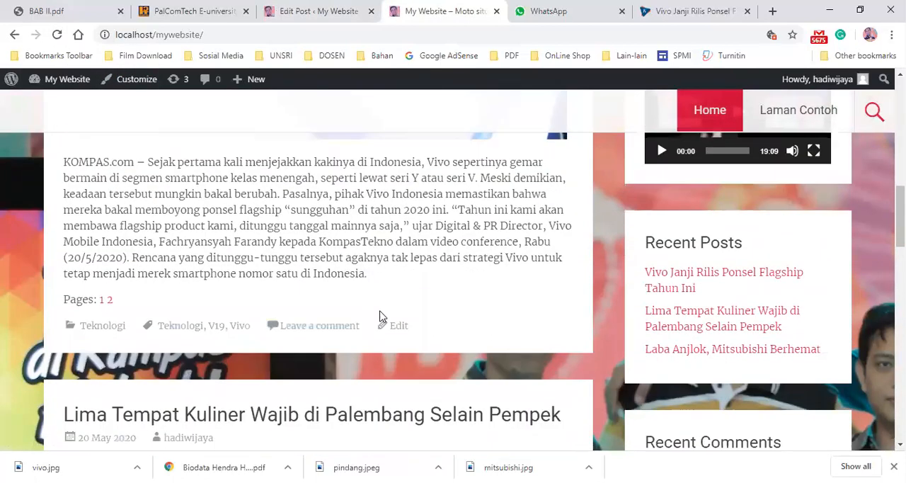
left_click(110, 299)
scroll(202, 290, "down", 10)
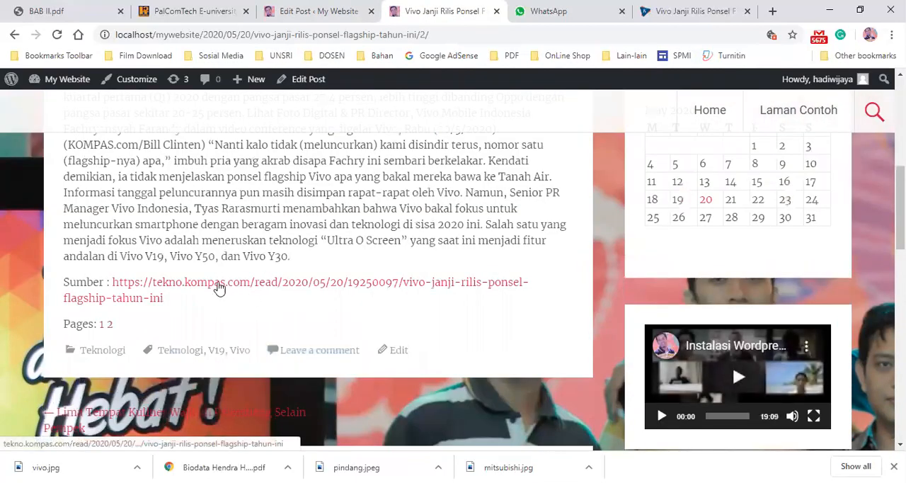
- Follow the Sumber link to the Kompas article, then return to the site's homepage
left_click(174, 289)
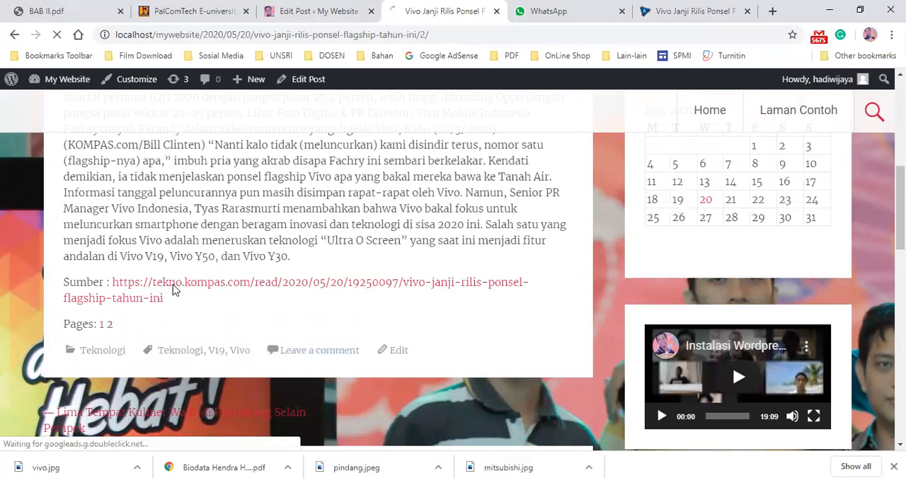
scroll(391, 193, "down", 3)
scroll(391, 193, "down", 15)
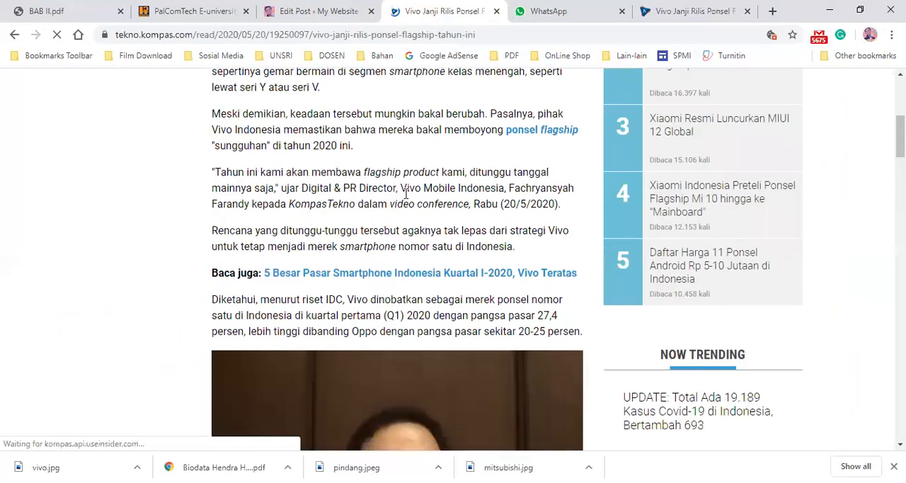
scroll(407, 236, "up", 15)
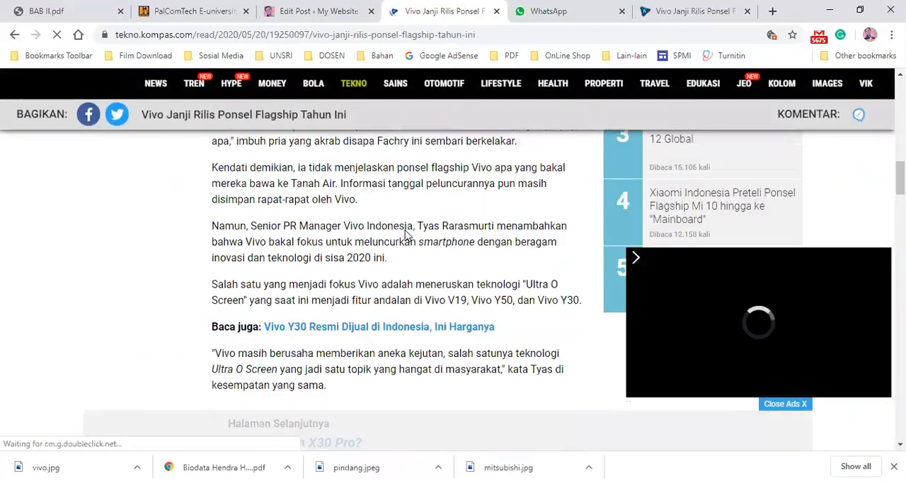
left_click(16, 35)
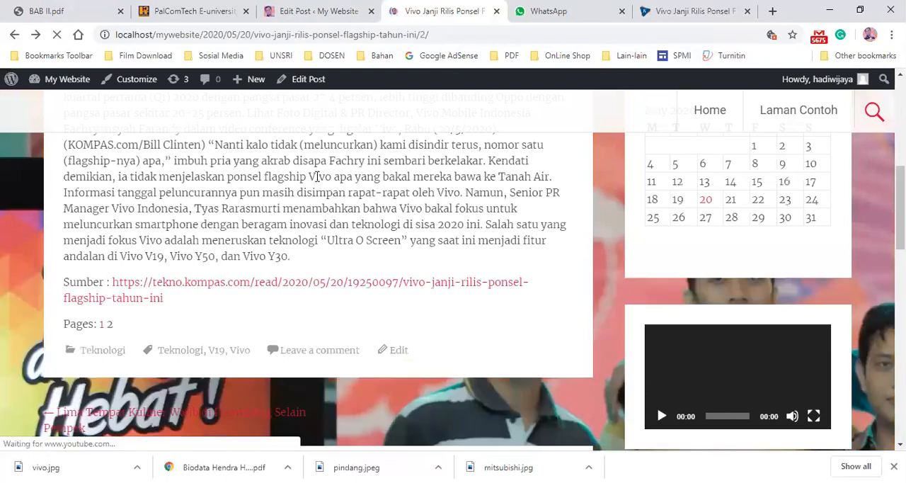
scroll(318, 176, "up", 10)
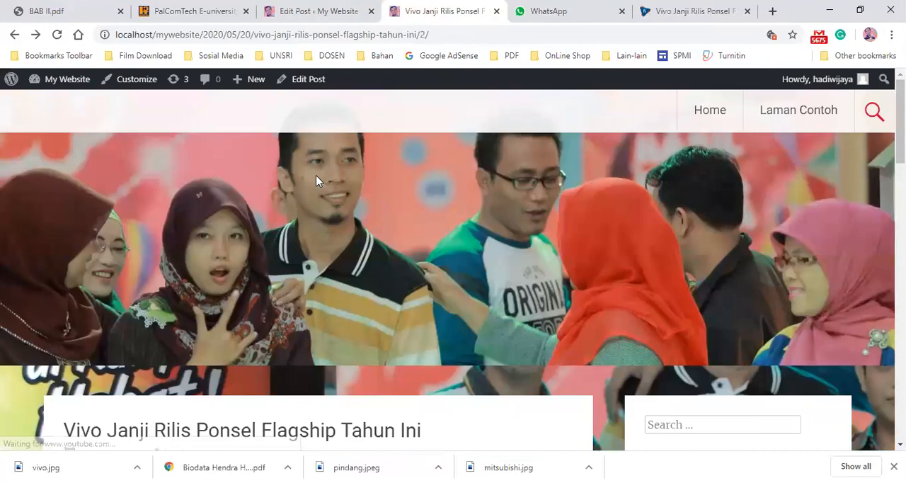
left_click(735, 126)
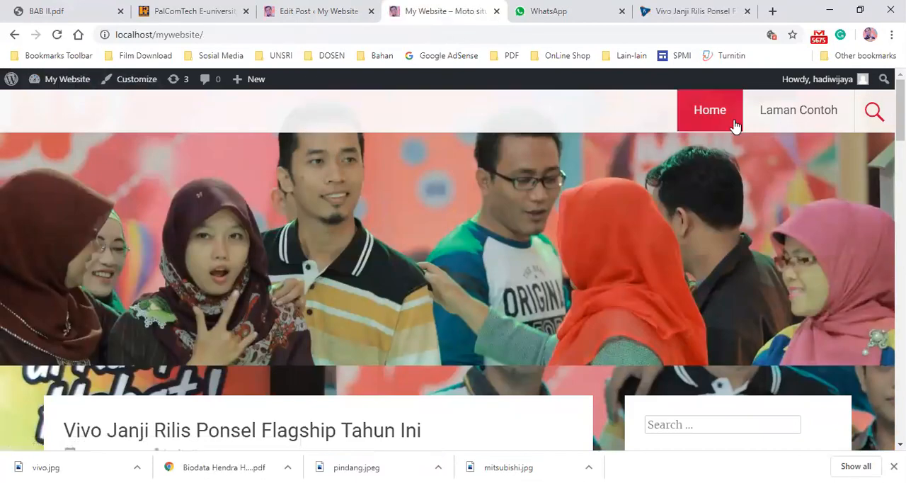